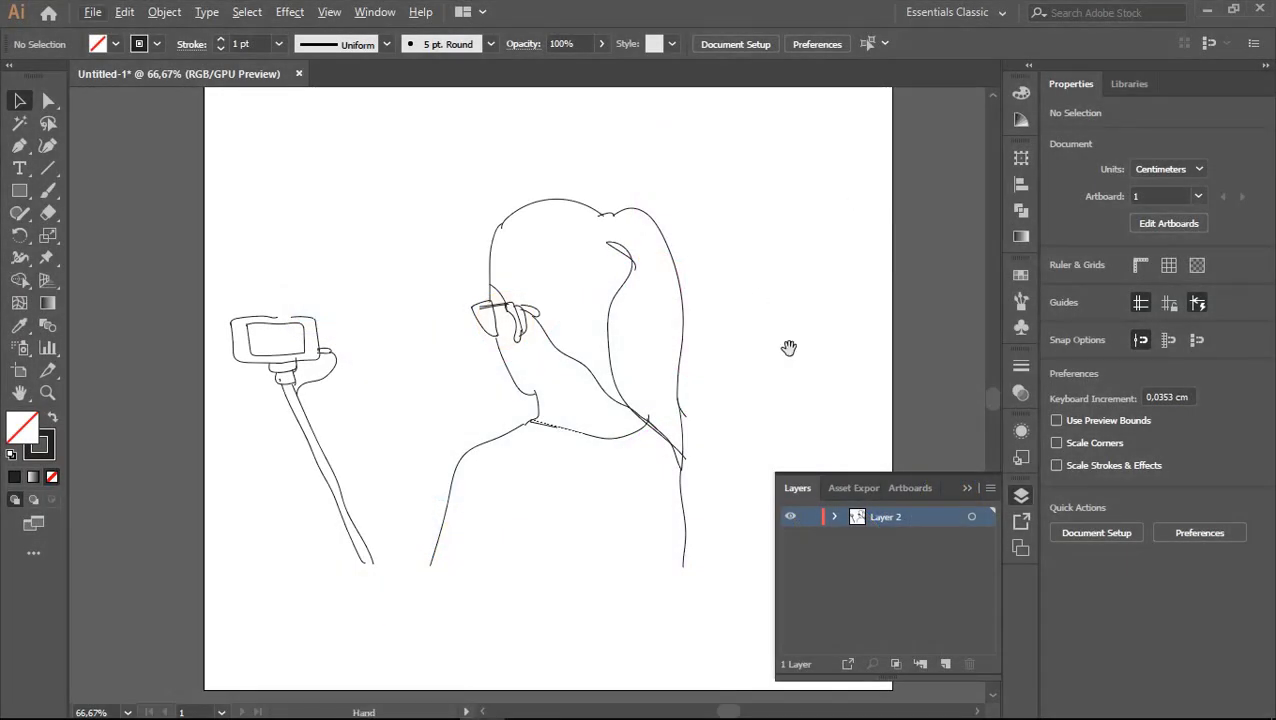
Step: Add an empty Layer 3 above the sketch and lock Layer 2 beneath it
scroll(788, 347, down, 2)
scroll(743, 338, up, 1)
scroll(548, 345, up, 1)
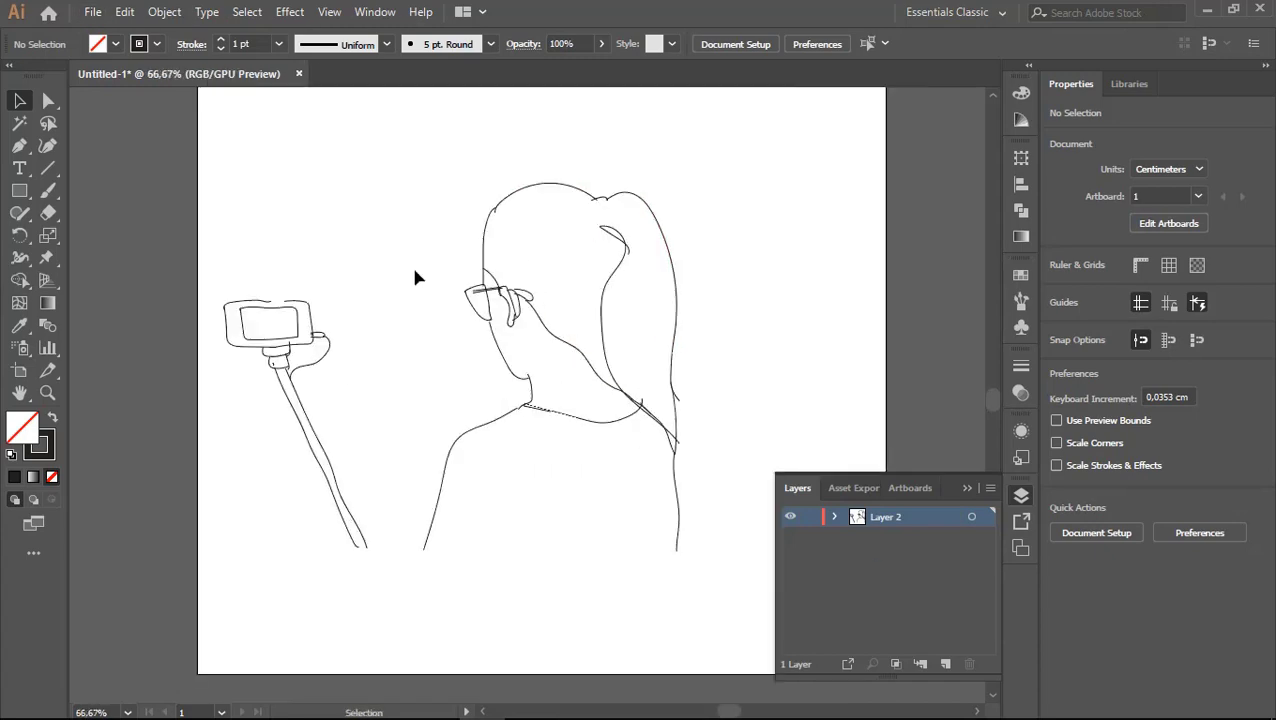
scroll(404, 381, up, 1)
scroll(501, 341, up, 1)
scroll(476, 348, down, 2)
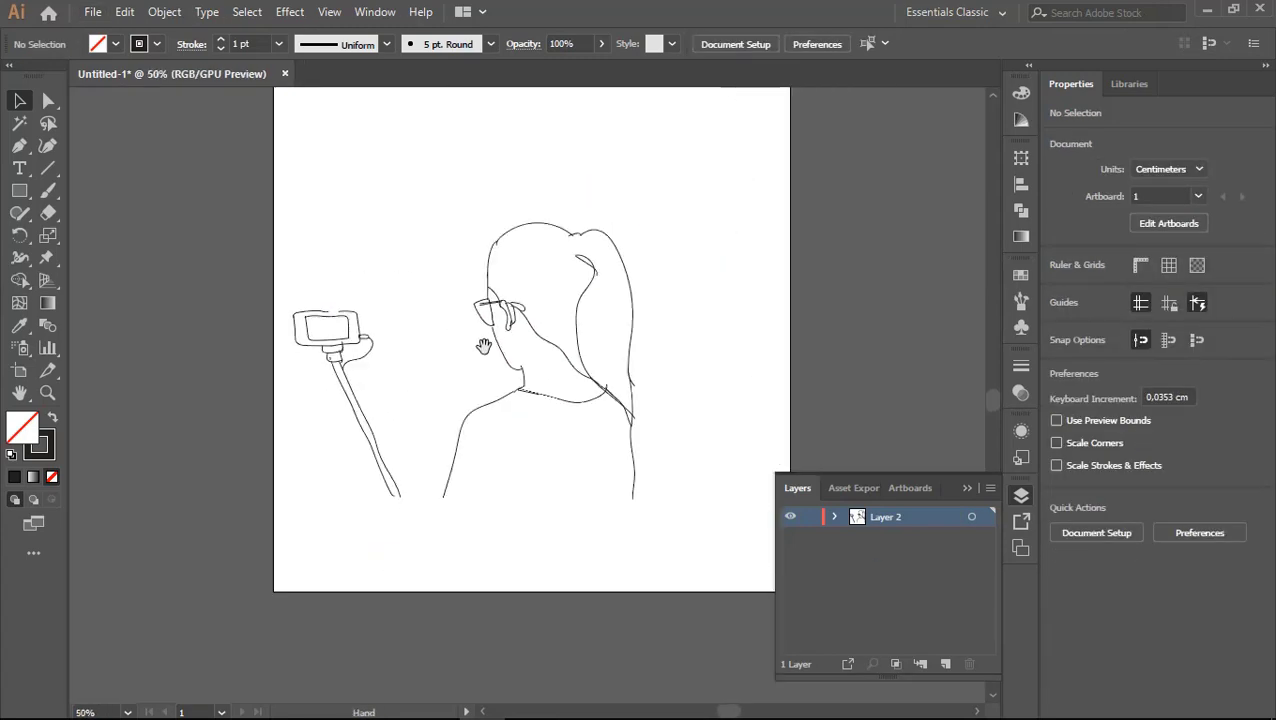
scroll(551, 370, up, 1)
scroll(551, 370, up, 1)
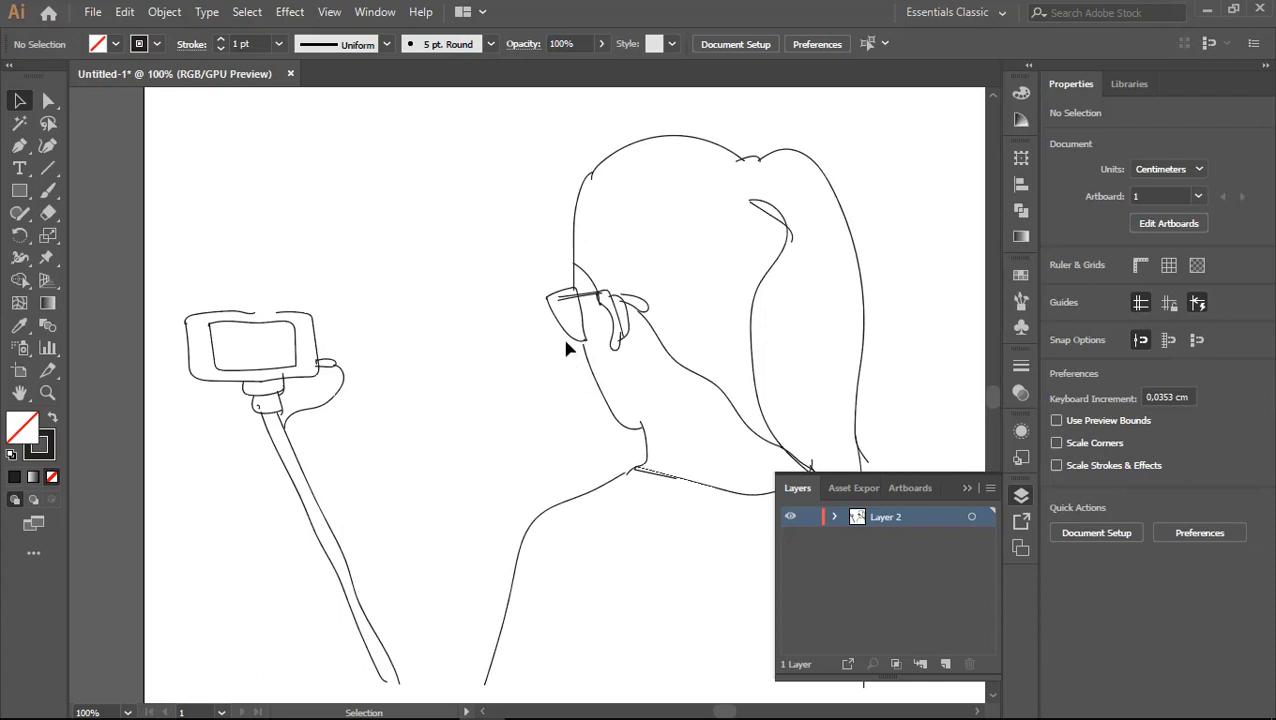
scroll(562, 348, down, 1)
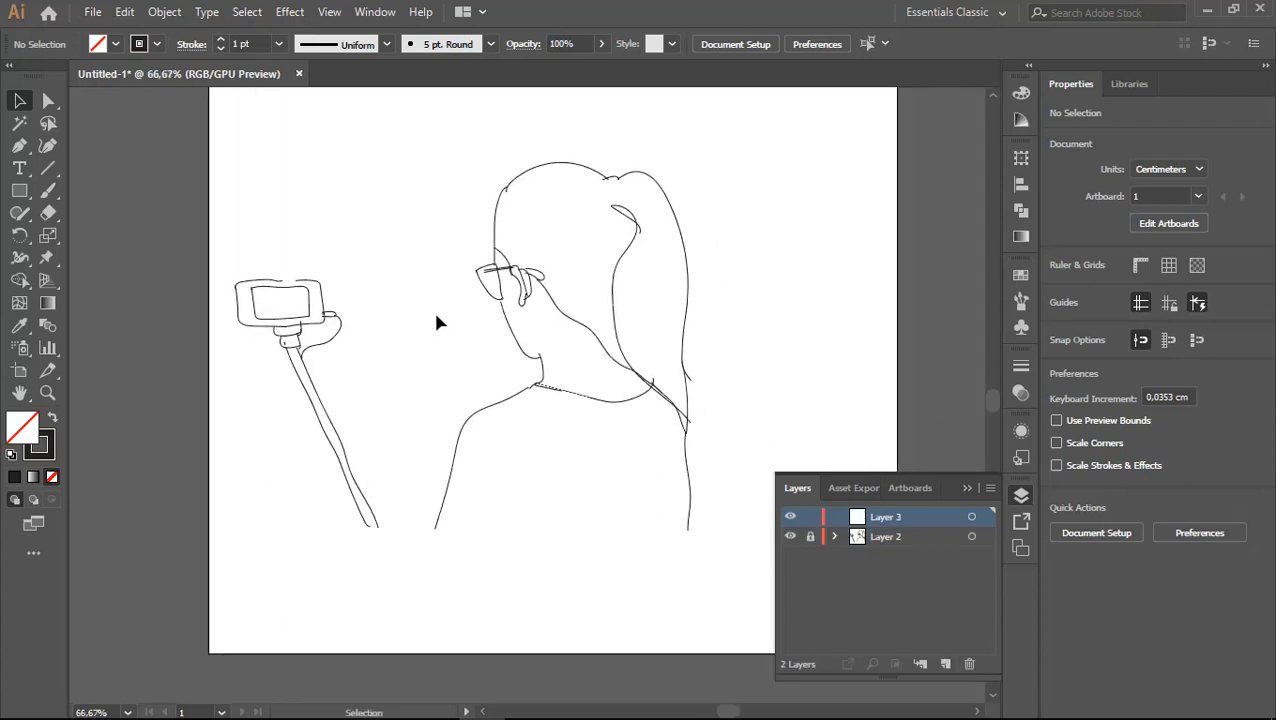
scroll(438, 310, down, 1)
scroll(427, 276, up, 1)
scroll(427, 282, down, 1)
scroll(450, 300, up, 2)
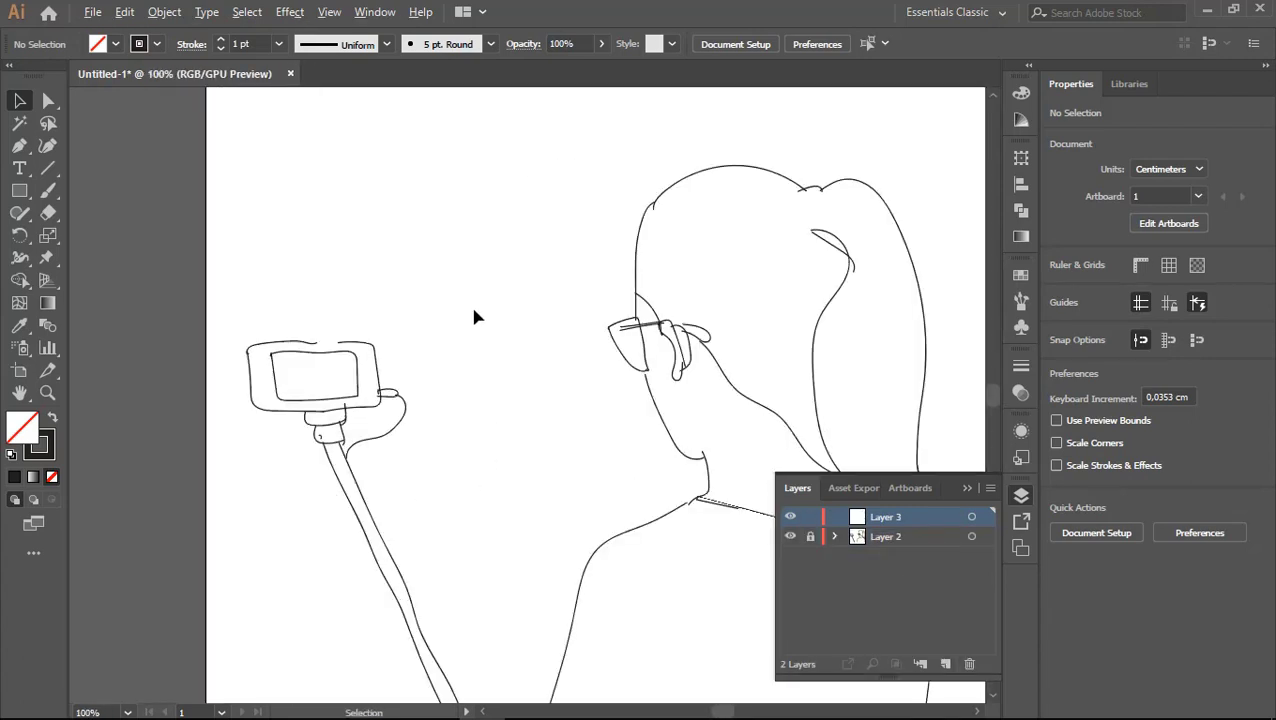
scroll(474, 317, down, 2)
Step: Start a Pen path along the shoulder, then abandon and deselect it
key(p)
scroll(563, 420, up, 1)
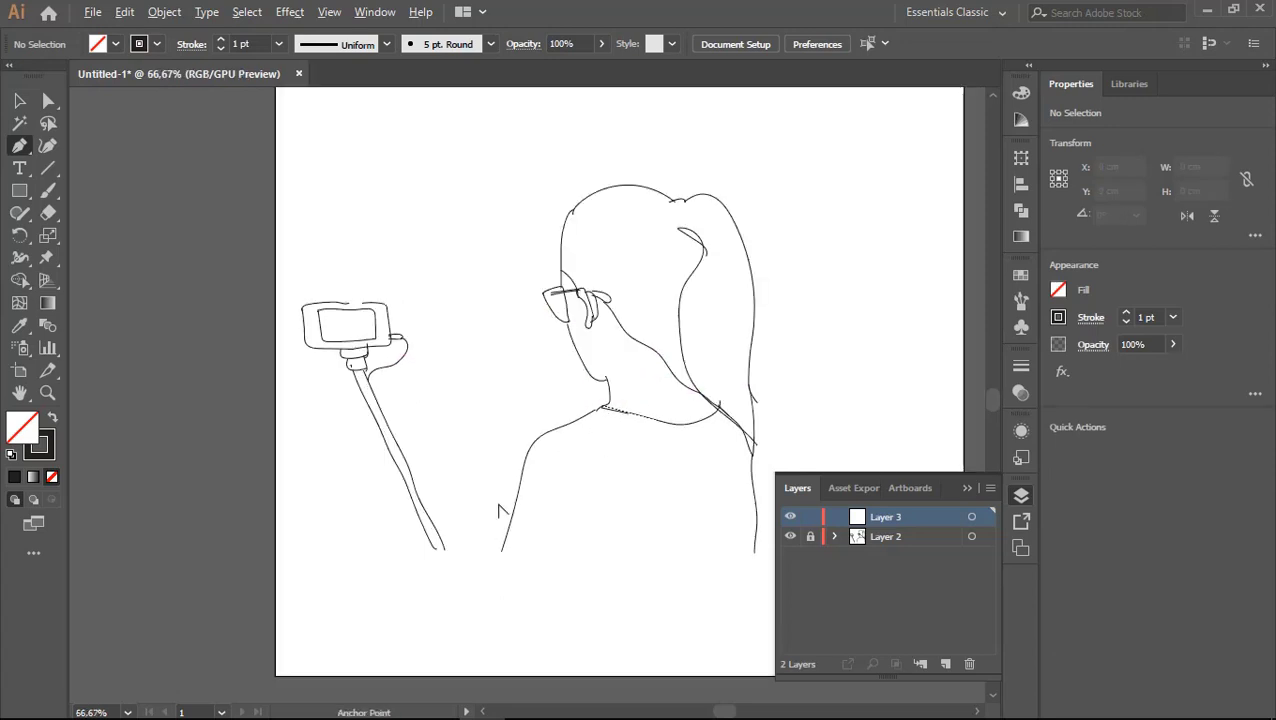
scroll(432, 486, up, 2)
click(399, 489)
scroll(415, 480, up, 2)
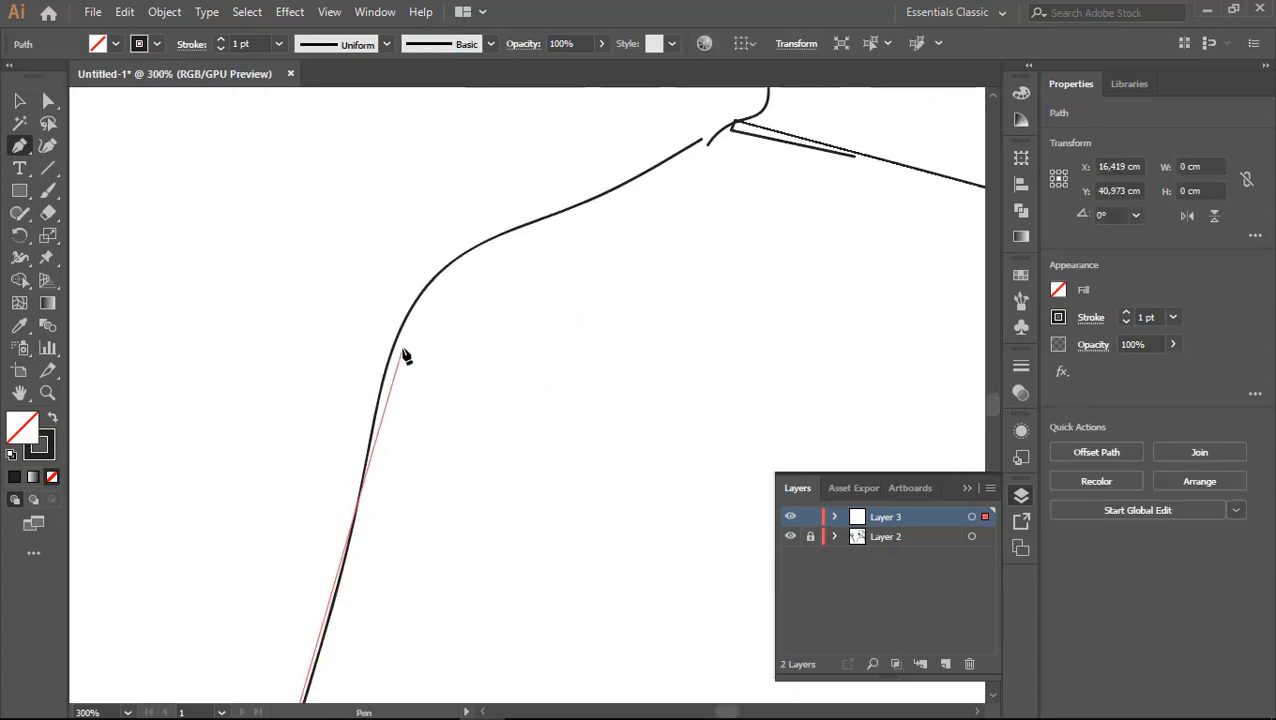
drag(408, 303, 449, 260)
ctrl+click(620, 375)
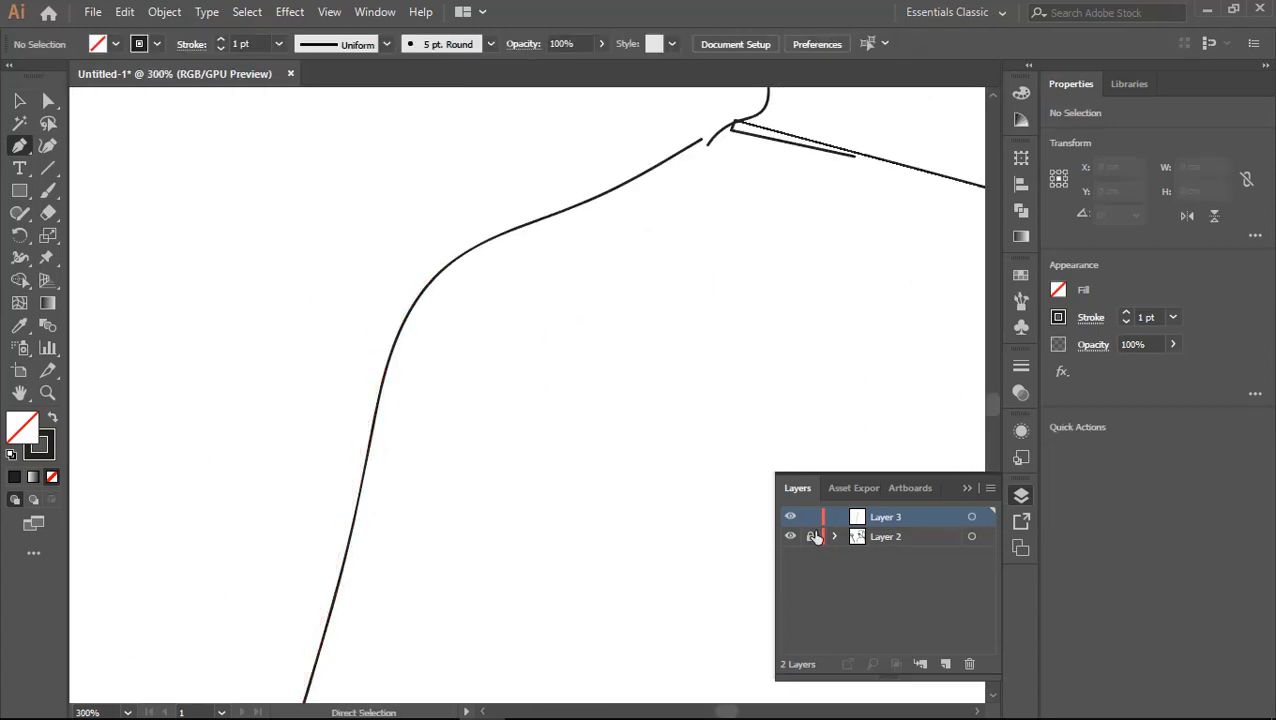
Step: Turn the sketch lines orange, fade them to 14% opacity, and relock Layer 2
click(988, 536)
click(156, 44)
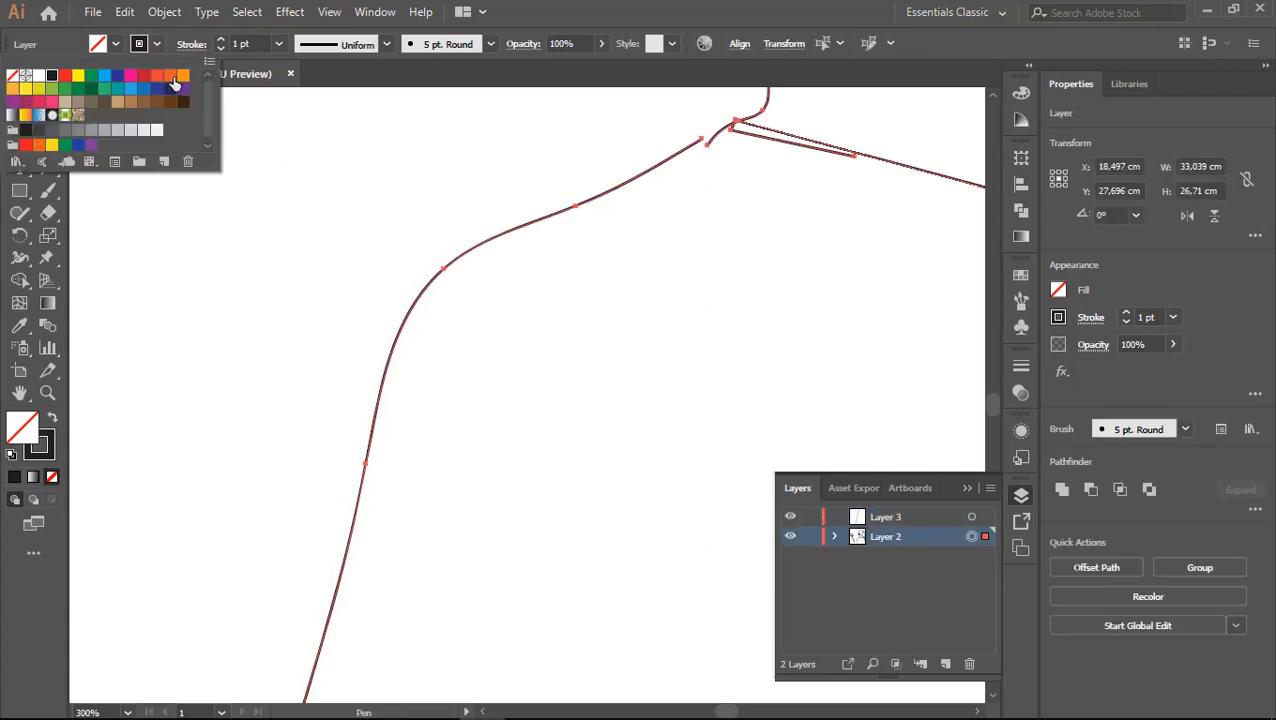
click(183, 75)
click(990, 507)
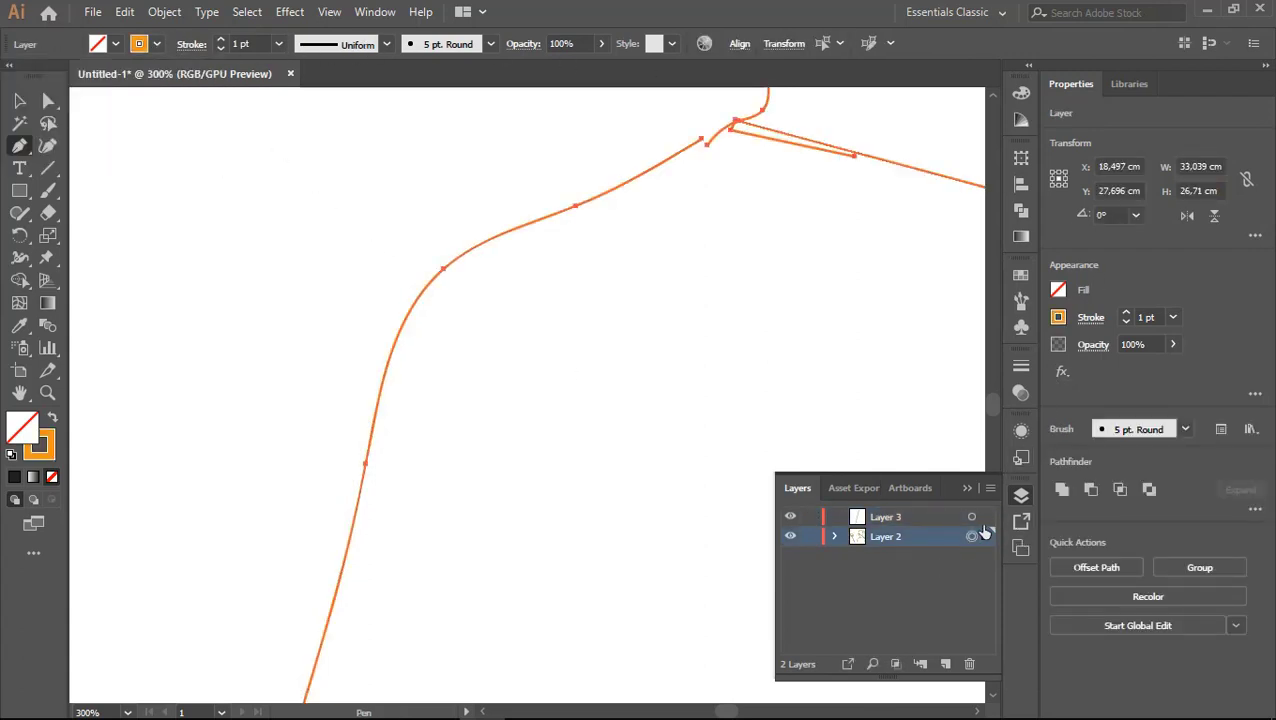
drag(1121, 367, 1113, 370)
click(810, 536)
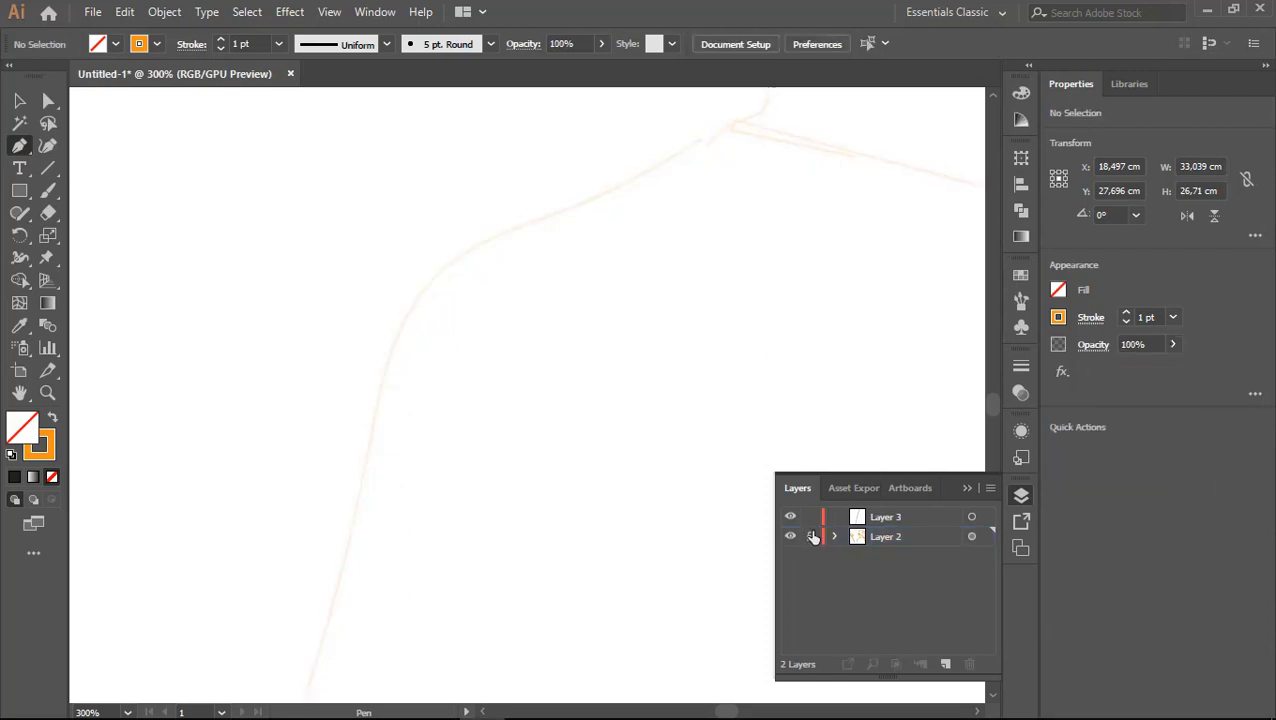
Step: Trace the left shoulder and collar line with curved Pen anchors
key(ctrl+minus)
key(ctrl+minus)
key(ctrl+minus)
key(ctrl+plus)
key(ctrl+plus)
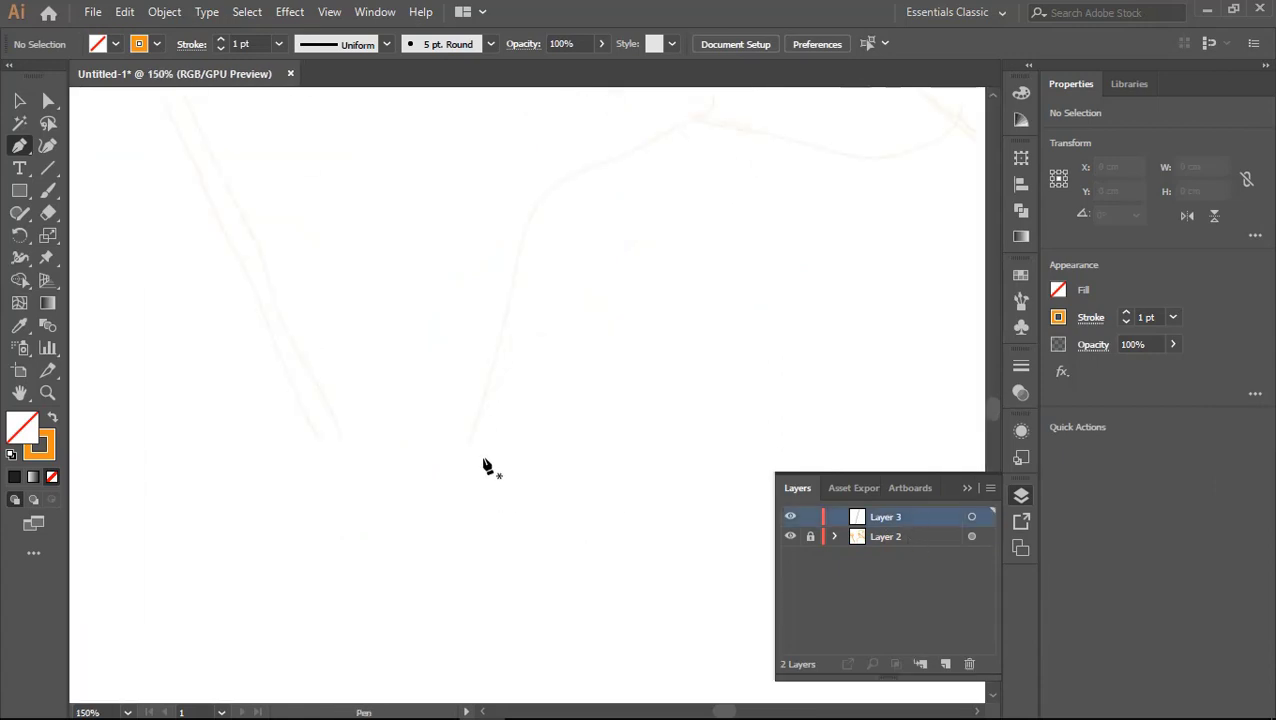
click(445, 531)
drag(495, 369, 541, 319)
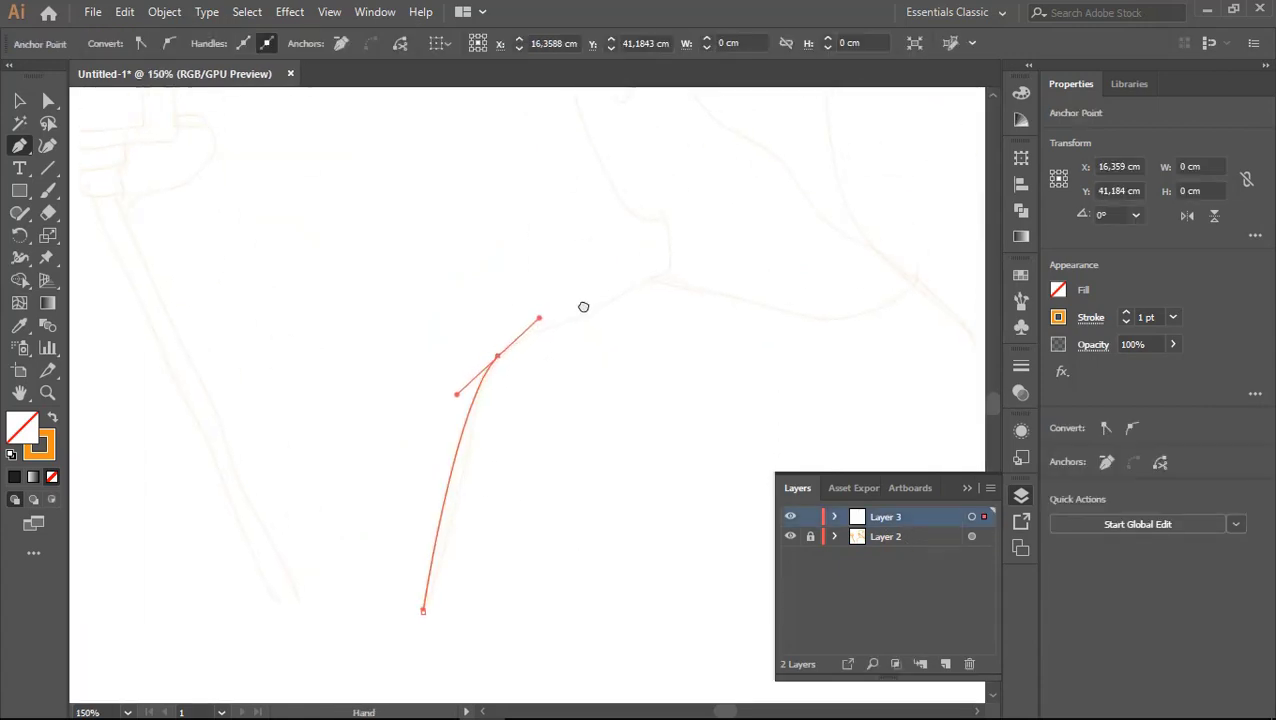
key(ctrl+plus)
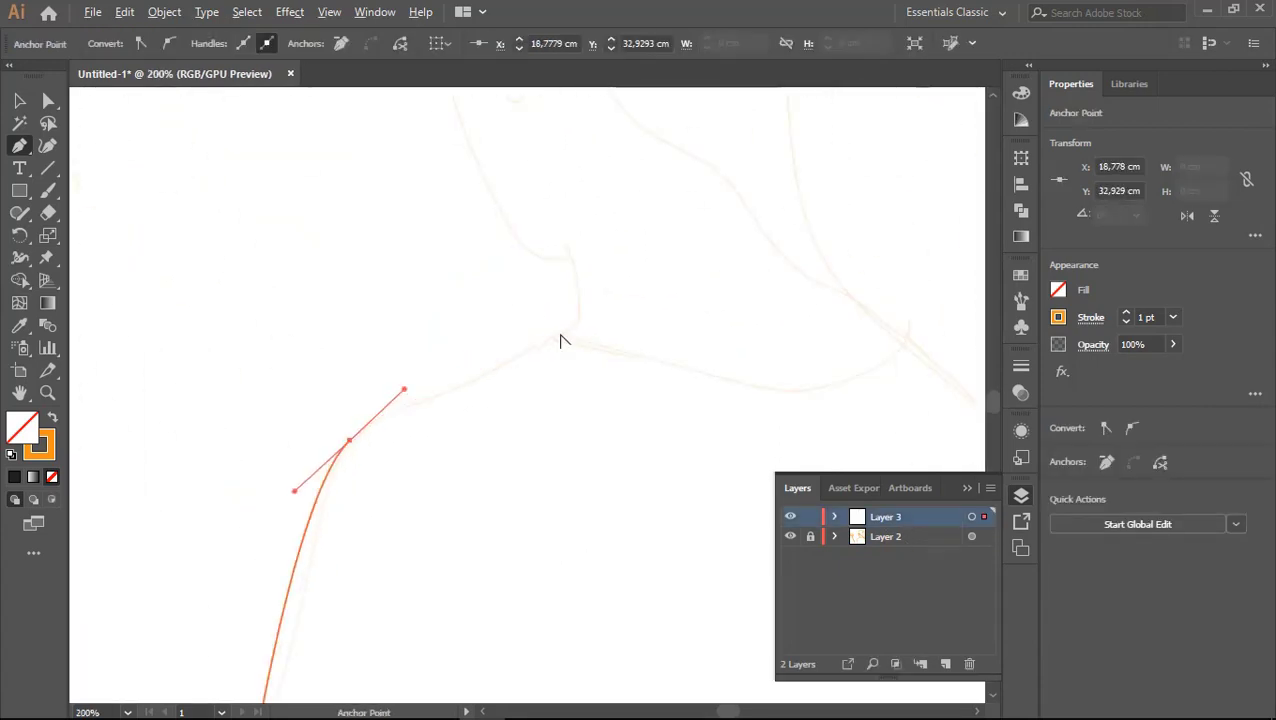
key(ctrl+plus)
key(ctrl+plus)
click(560, 335)
drag(592, 340, 680, 372)
key(ctrl+minus)
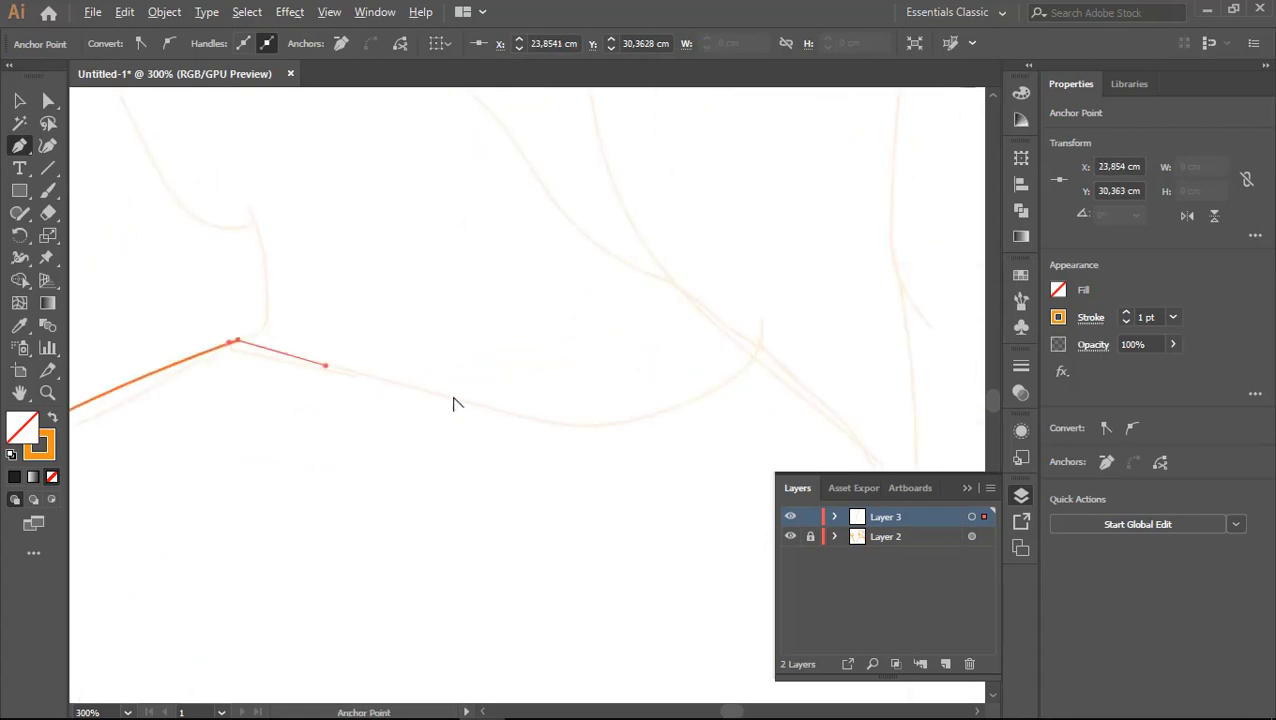
drag(587, 428, 675, 422)
Step: Continue the outline down the right side and along the bottom, closing the path
drag(766, 350, 589, 390)
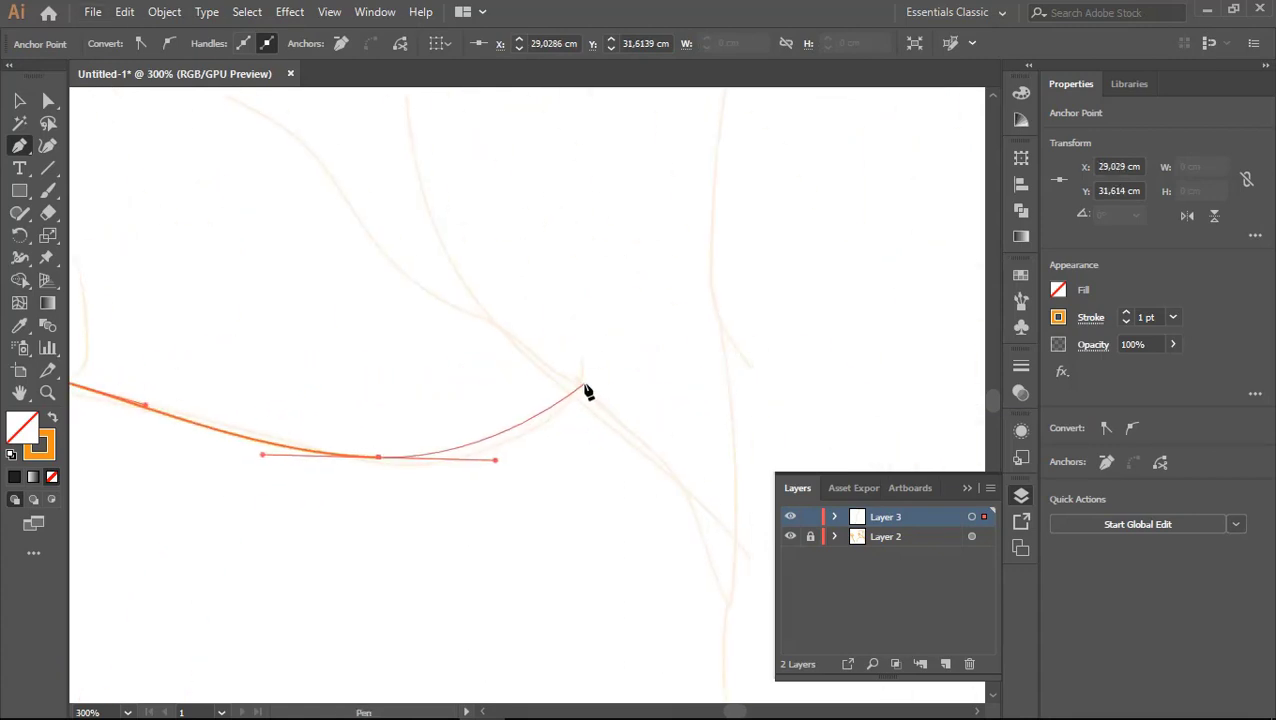
key(ctrl+minus)
key(ctrl+minus)
drag(662, 340, 676, 366)
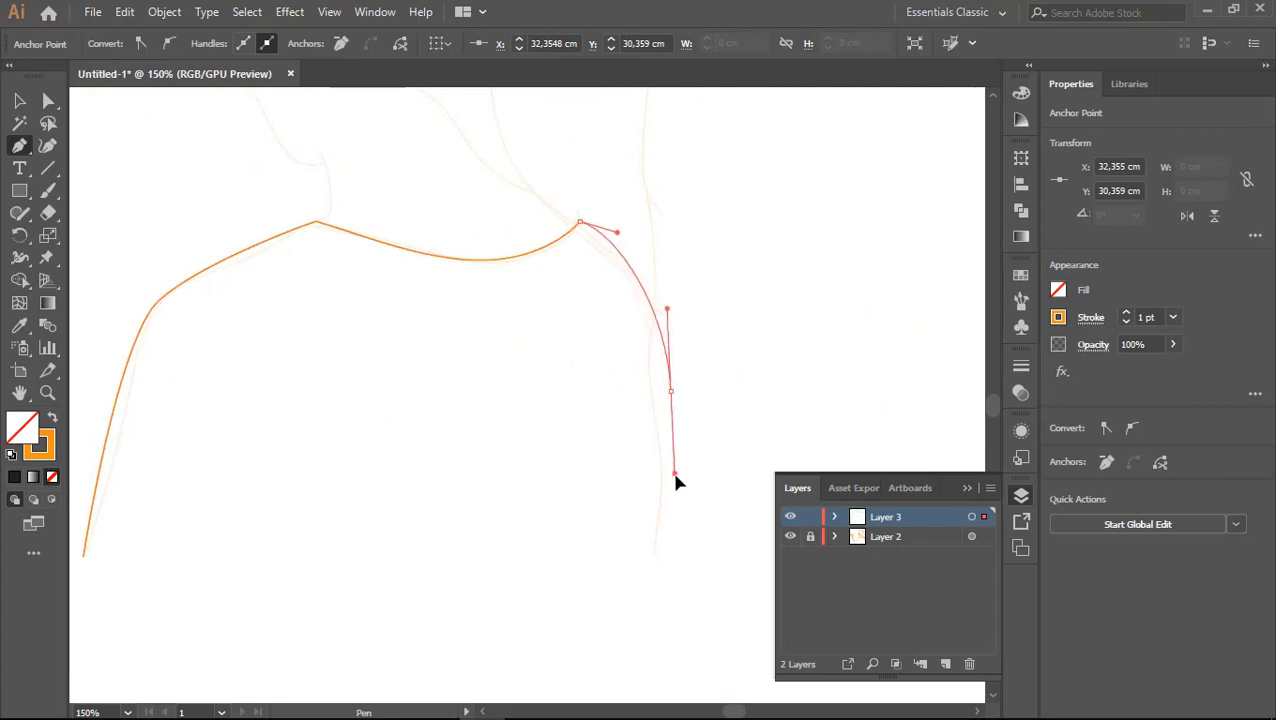
drag(200, 393, 407, 401)
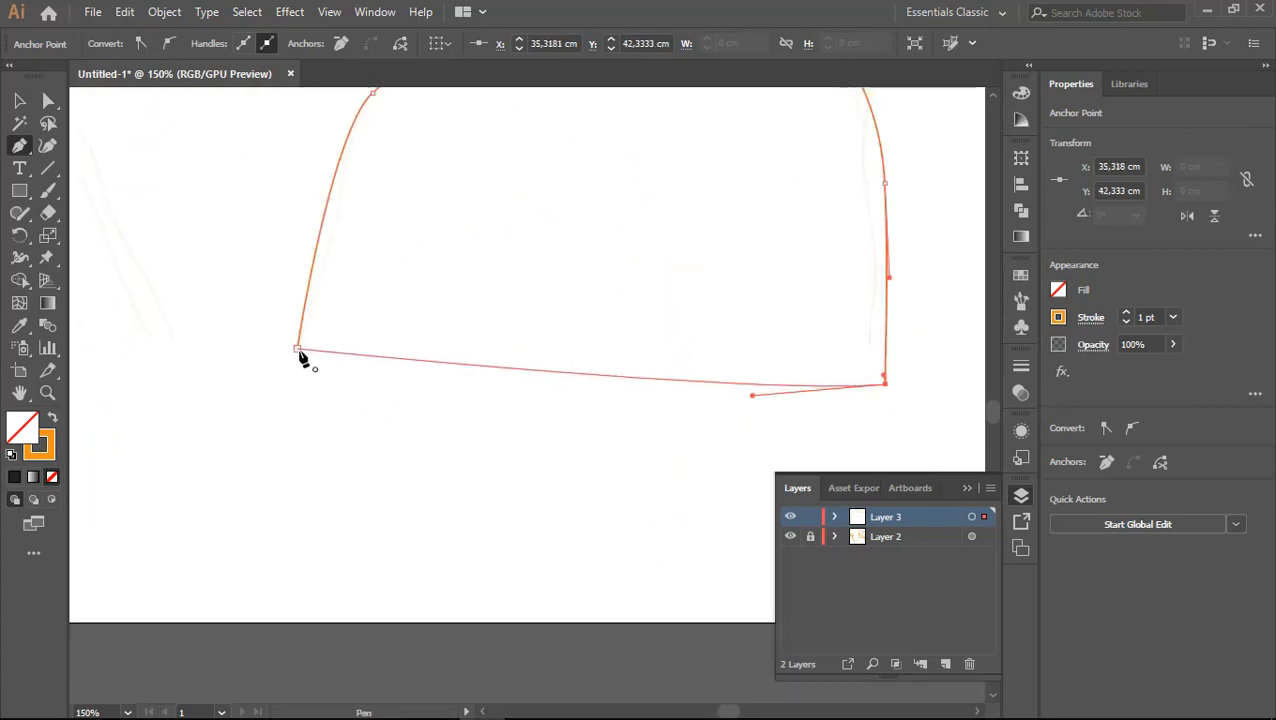
key(ctrl+z)
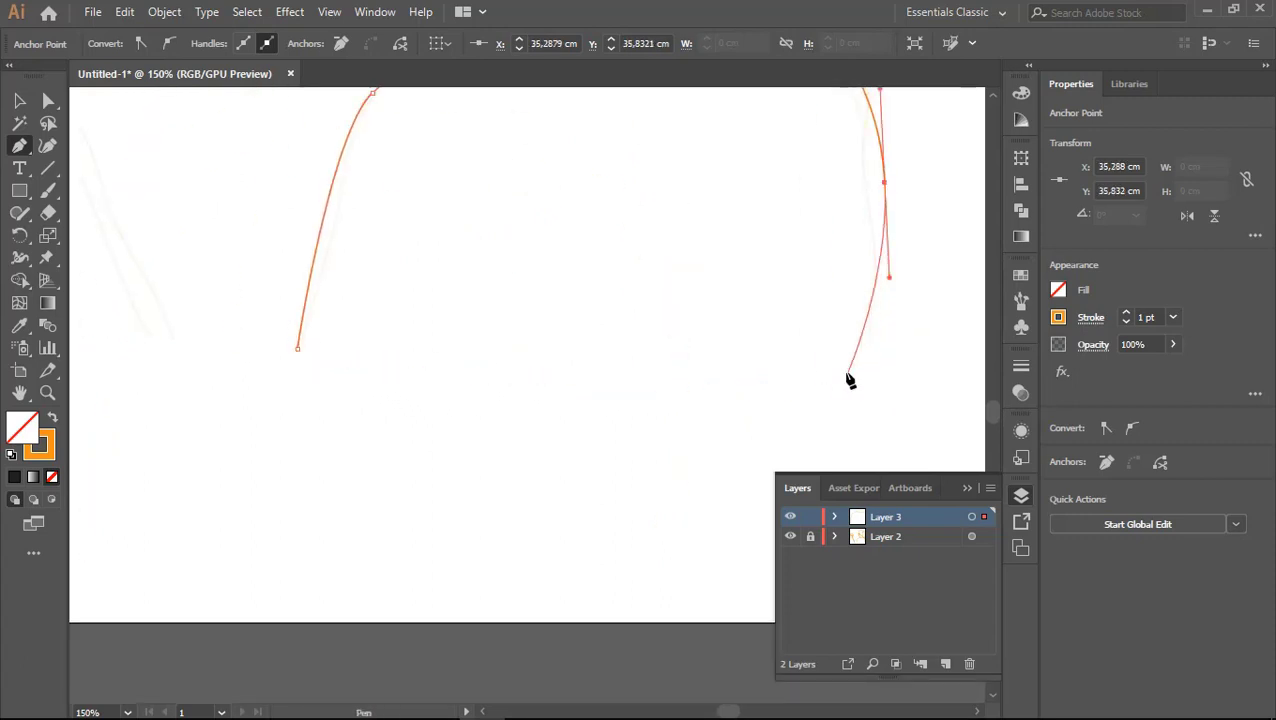
drag(828, 368, 732, 341)
drag(506, 363, 358, 401)
click(298, 350)
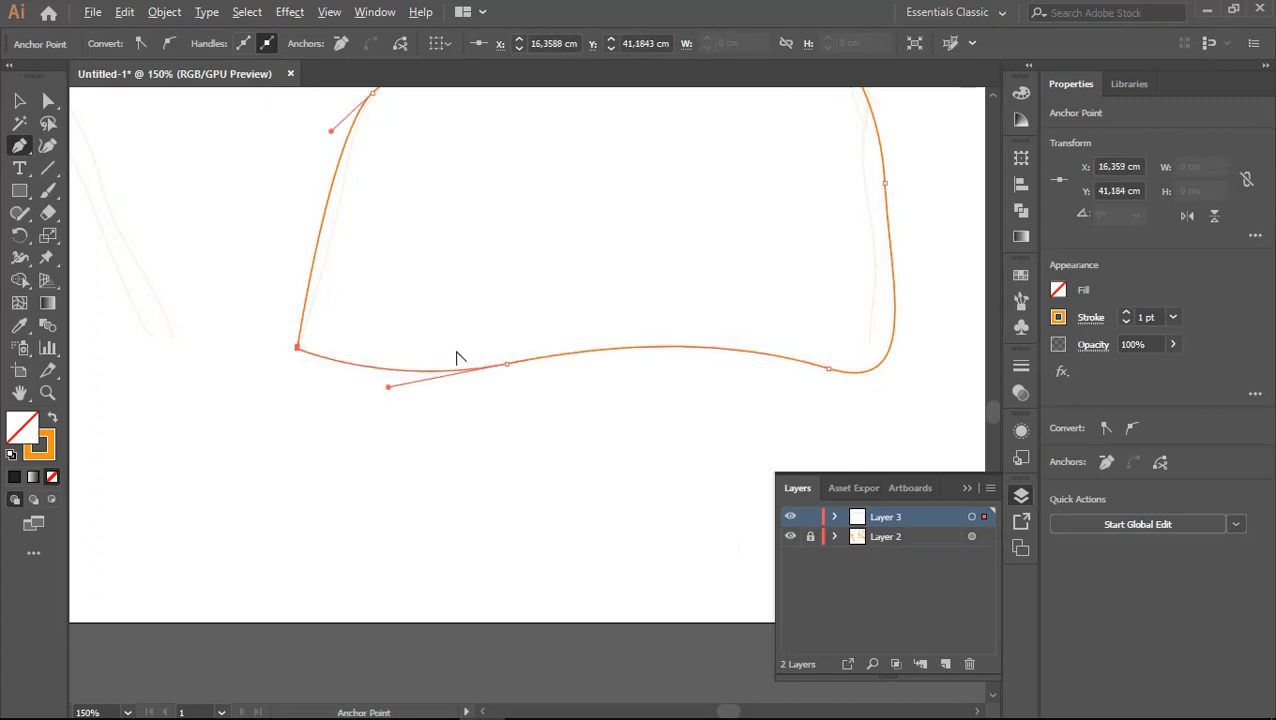
Step: Give the closed torso outline a black stroke and deselect it
key(ctrl+0)
key(v)
click(464, 333)
click(462, 370)
click(153, 45)
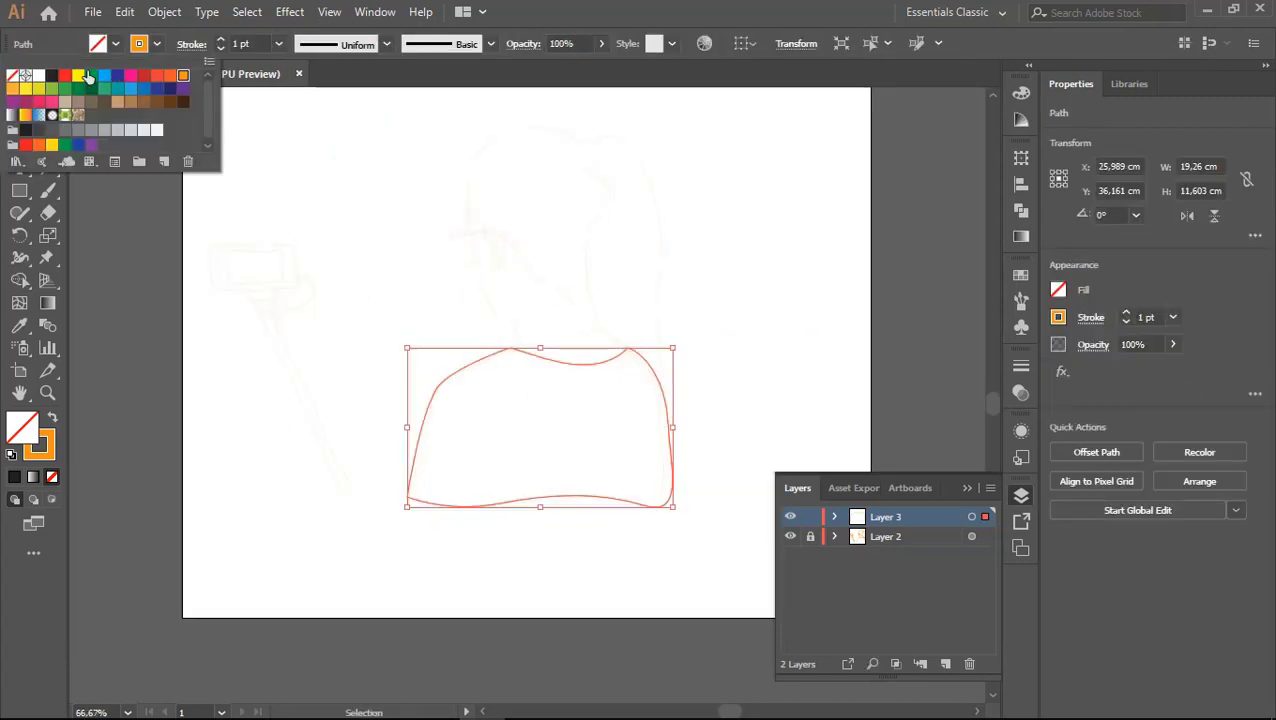
click(62, 84)
click(647, 352)
key(ctrl+plus)
key(ctrl+plus)
Step: Start a neck path at the shoulder peak and curve it upward
scroll(630, 383, down, 2)
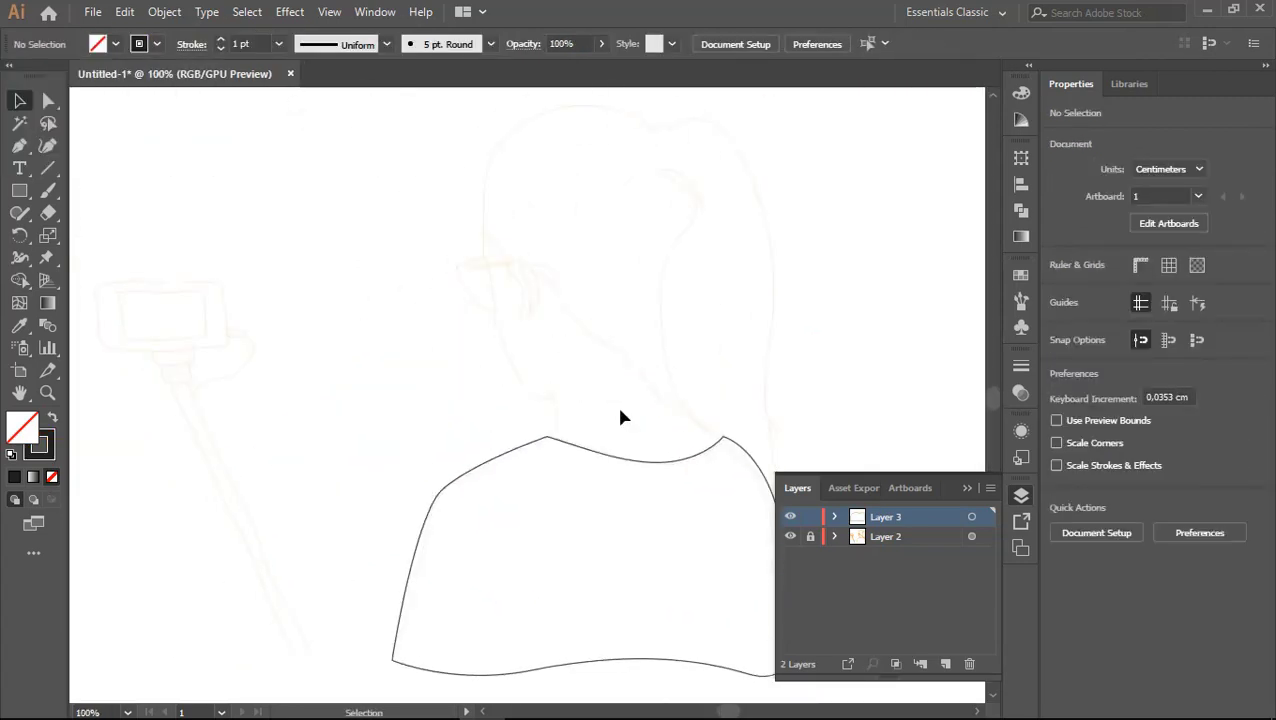
click(570, 432)
key(p)
scroll(572, 430, up, 2)
scroll(572, 428, up, 1)
scroll(572, 428, up, 1)
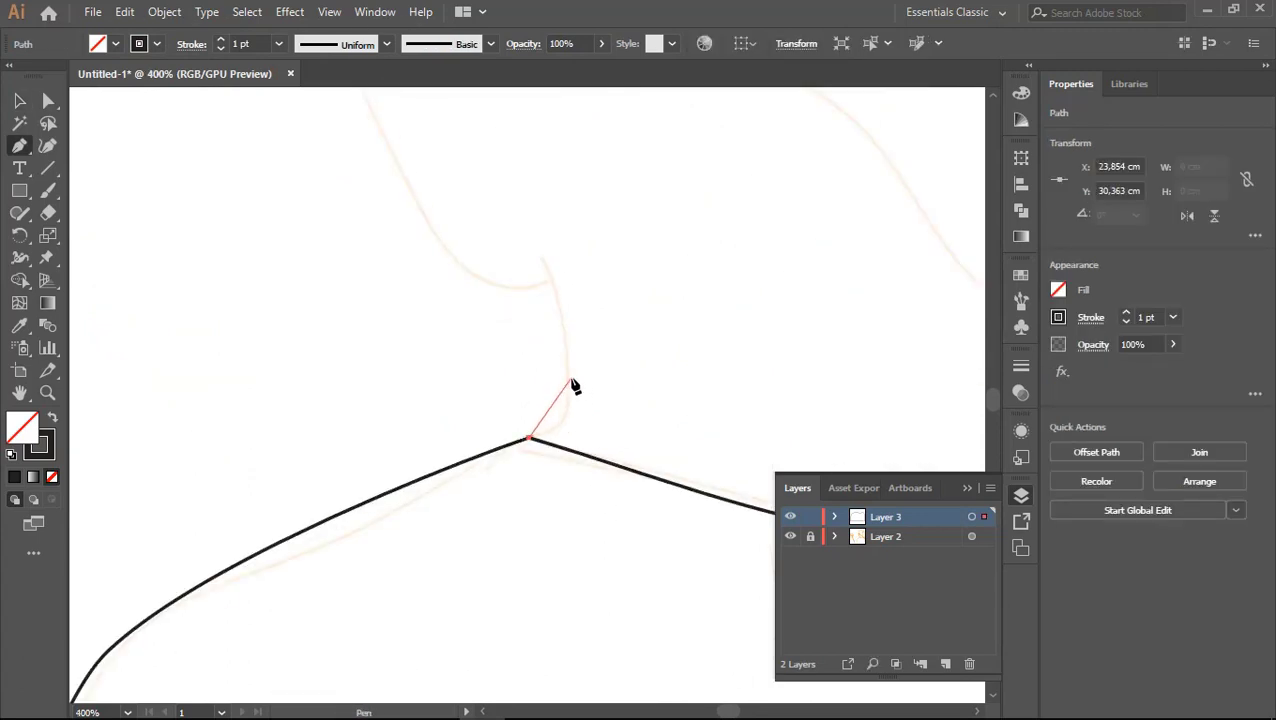
drag(565, 342, 555, 287)
scroll(533, 465, down, 1)
scroll(533, 462, down, 1)
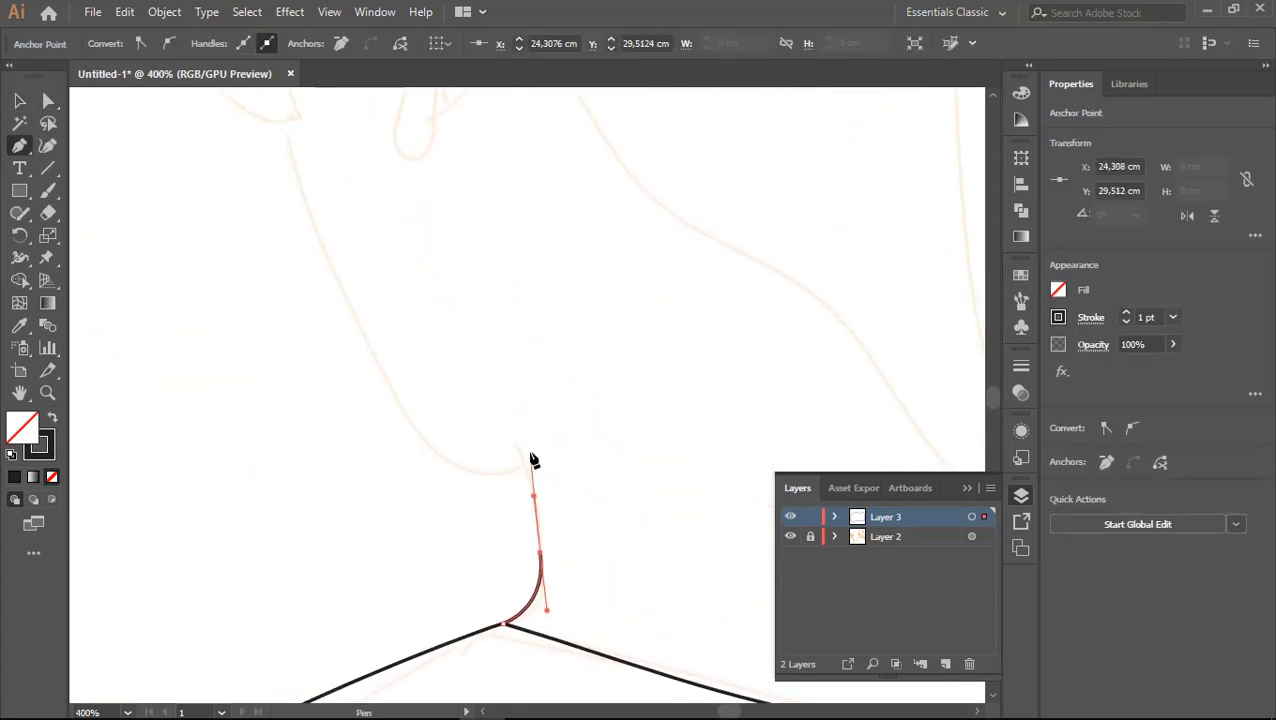
scroll(533, 460, down, 1)
scroll(533, 460, up, 1)
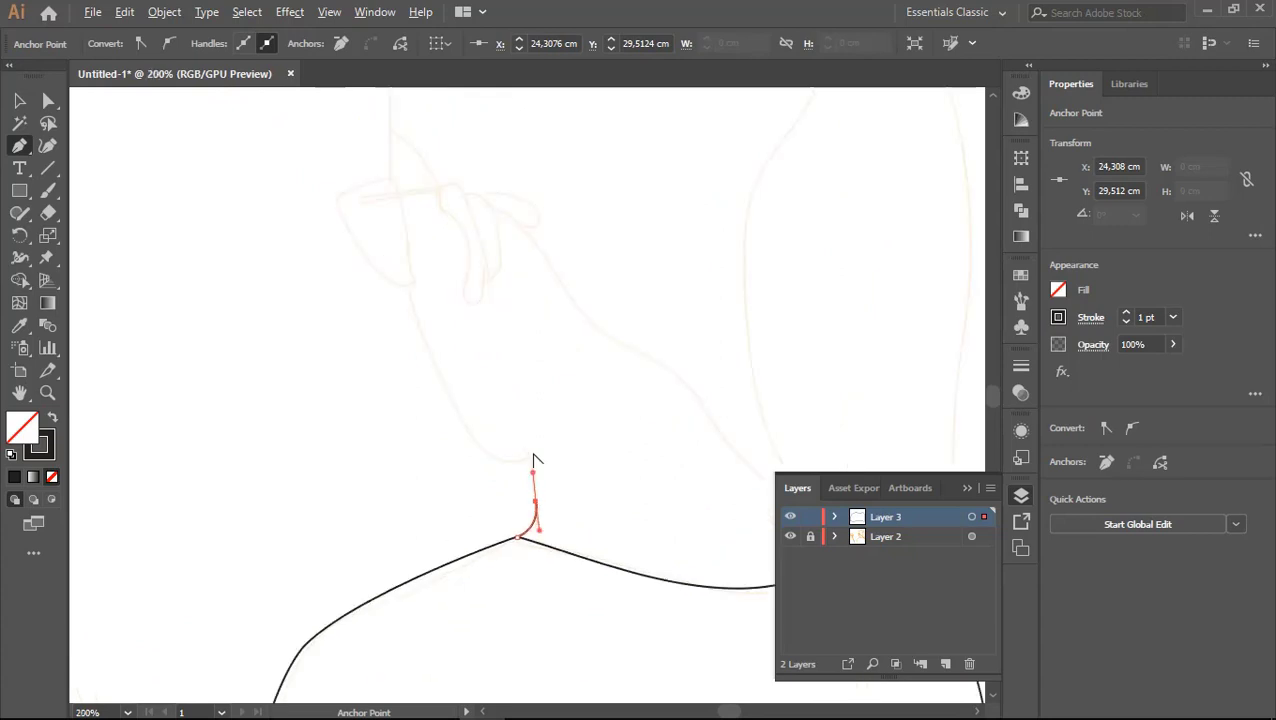
scroll(526, 442, up, 1)
scroll(528, 466, up, 1)
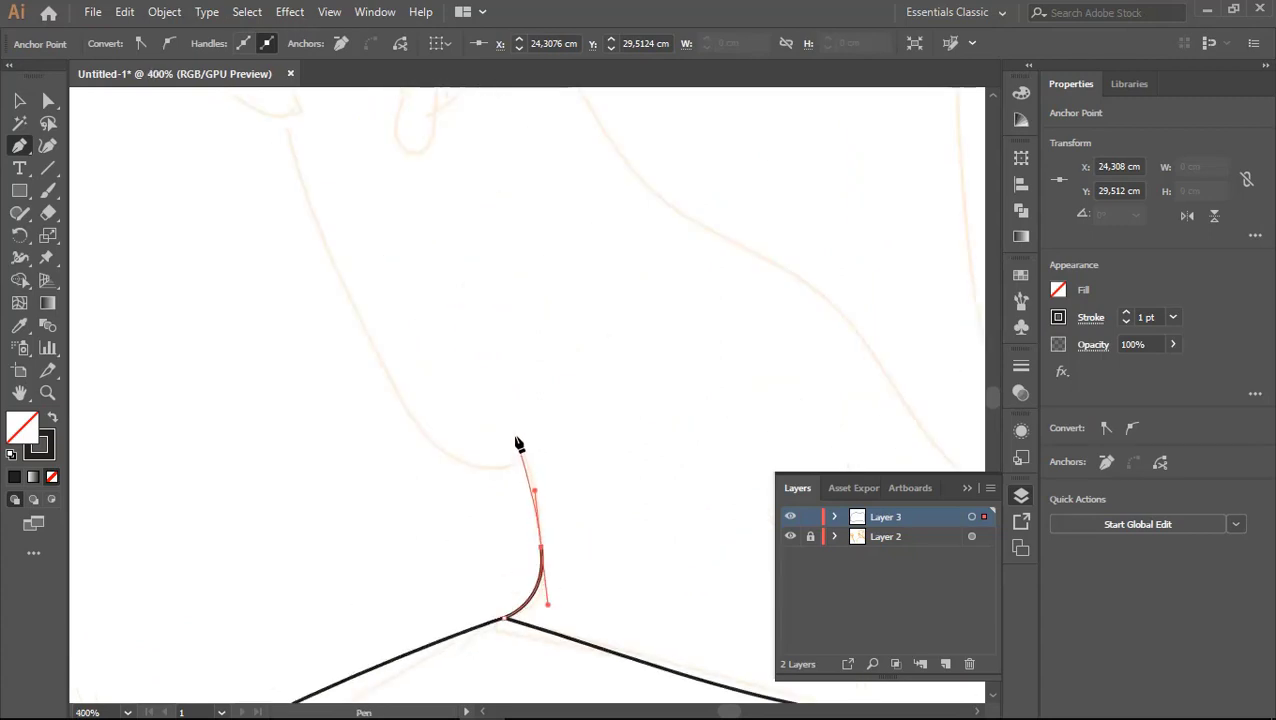
scroll(534, 392, down, 1)
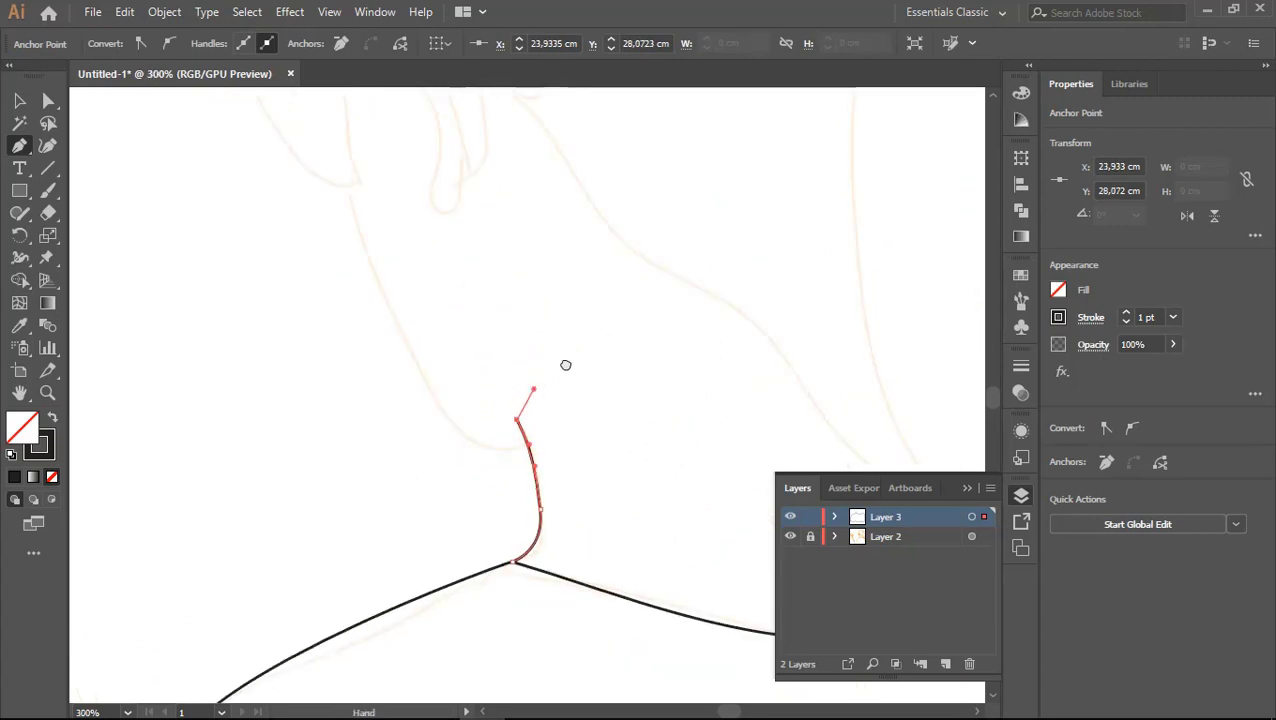
Step: Add points up the neck and curve the line down into the shoulder
click(484, 207)
scroll(484, 207, down, 2)
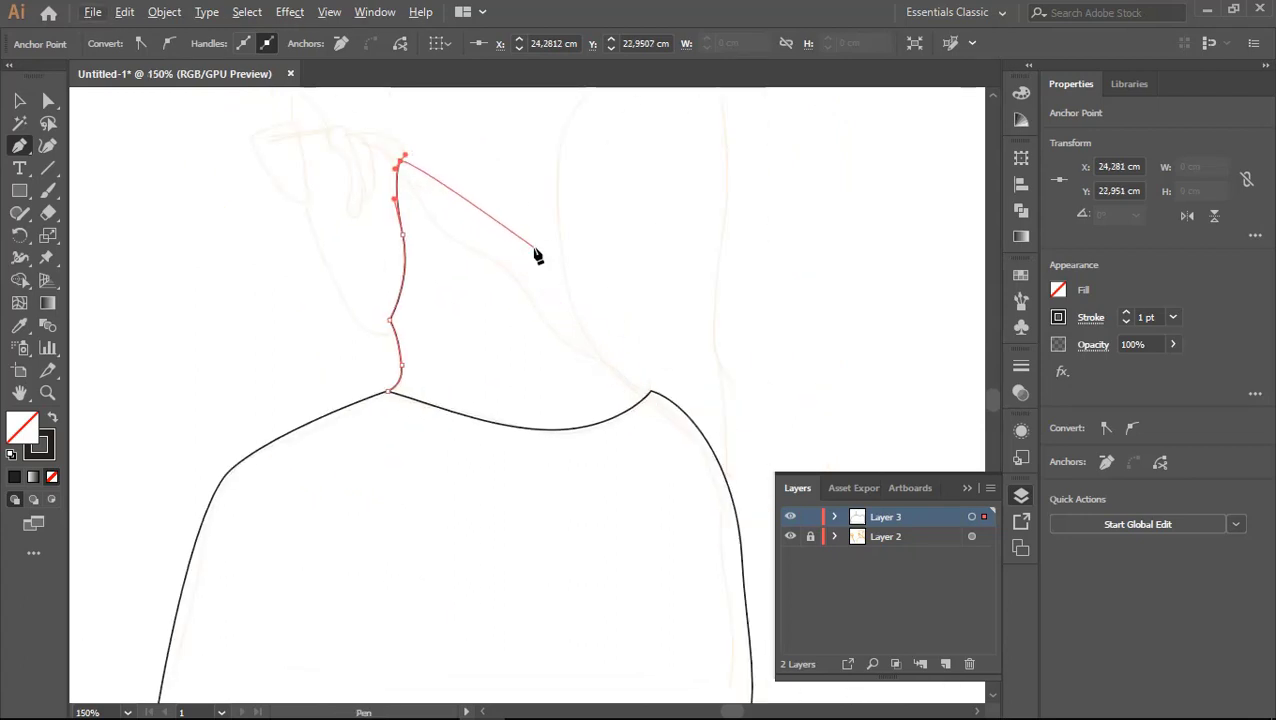
drag(536, 255, 575, 320)
scroll(603, 356, up, 2)
click(692, 430)
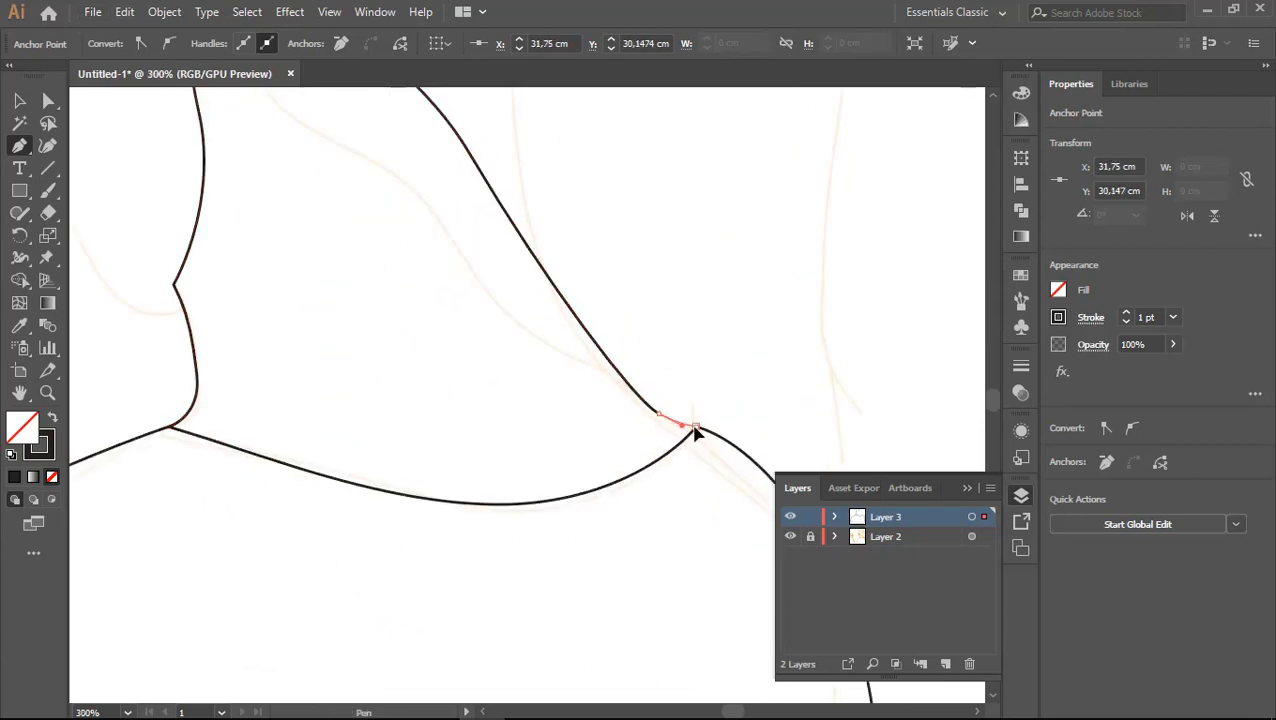
scroll(690, 440, down, 2)
drag(697, 432, 735, 452)
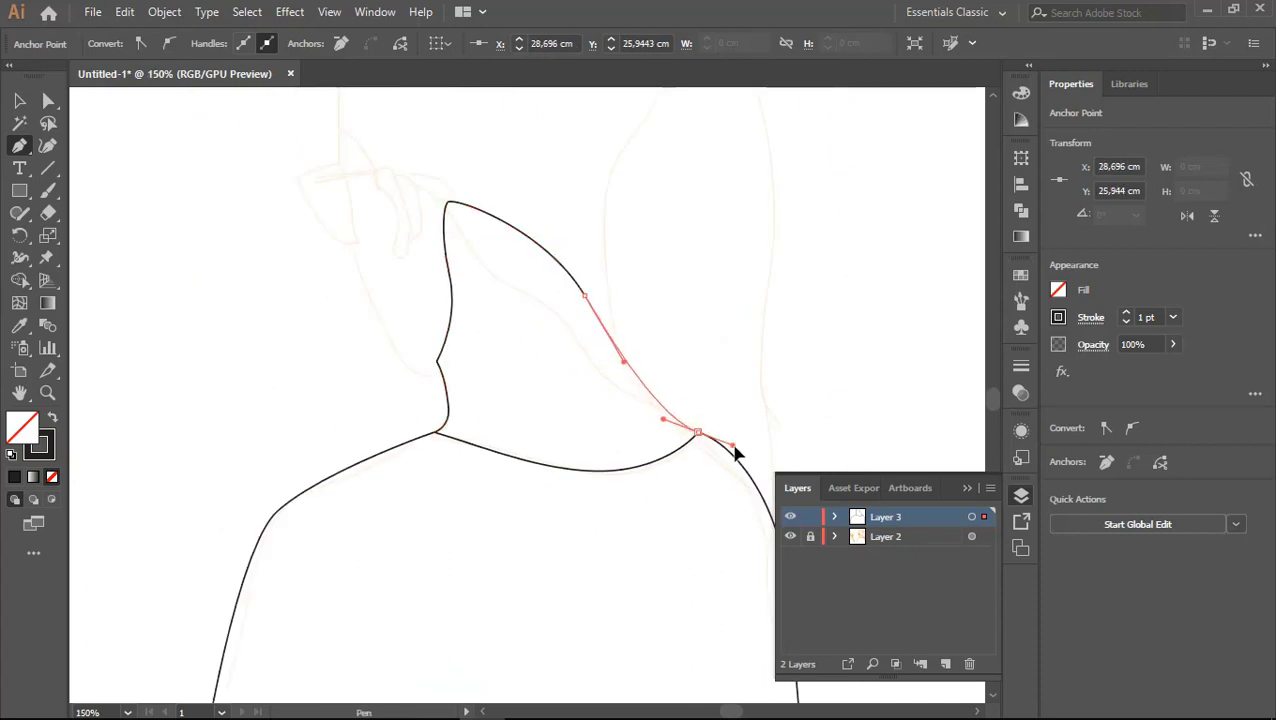
Step: Trace the collar band below the neckline and close the shape
drag(640, 536, 607, 541)
click(518, 508)
click(438, 434)
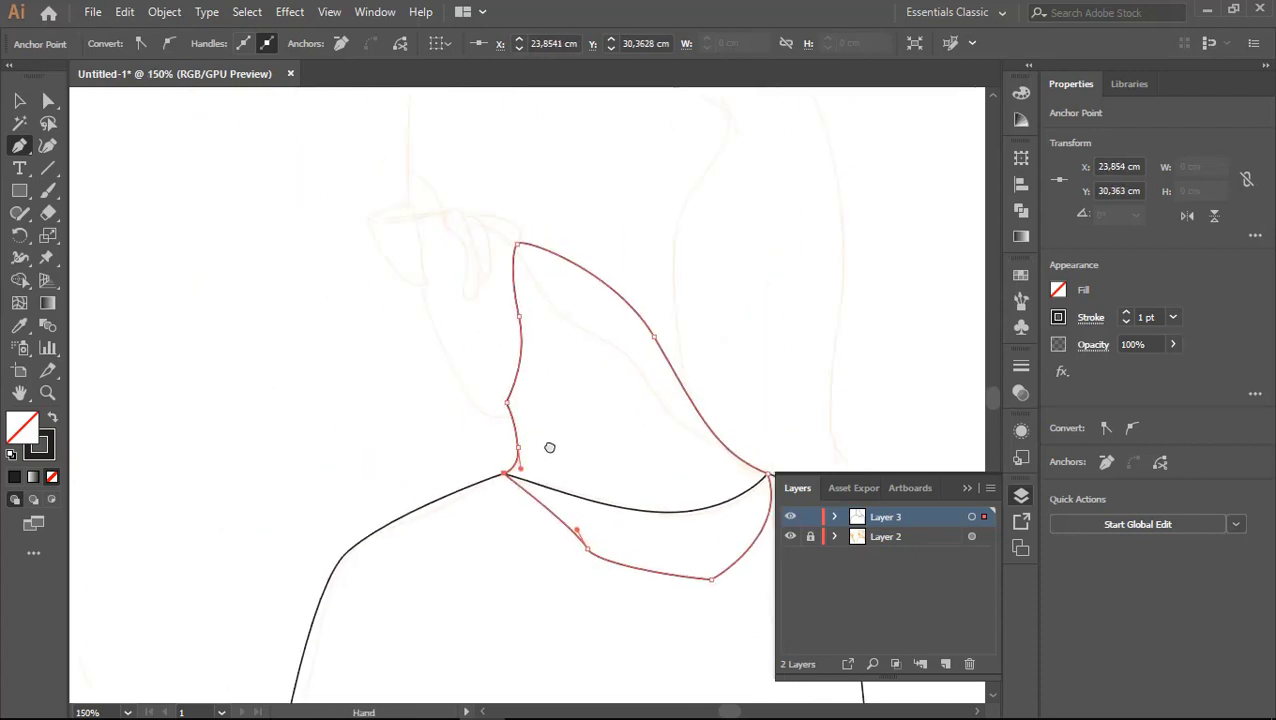
ctrl+click(560, 441)
scroll(545, 455, up, 2)
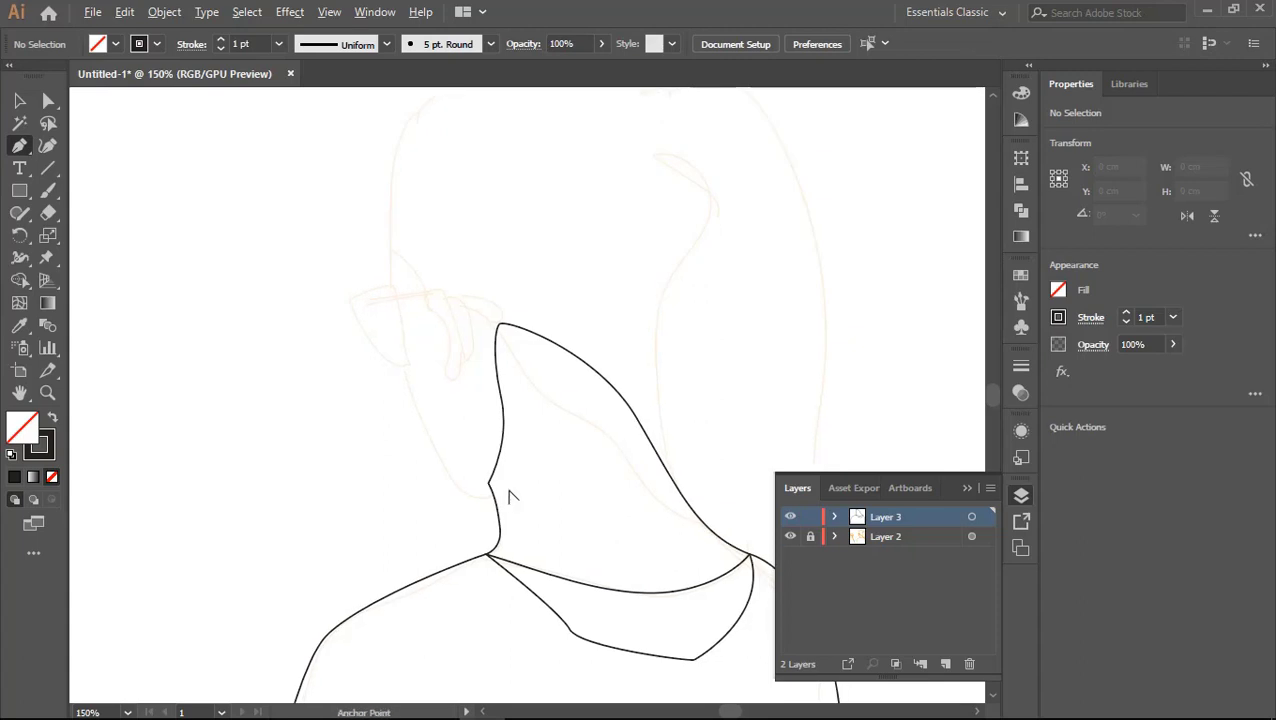
scroll(505, 490, up, 2)
Step: Start a path at the neck notch and curve it up along the jawline
drag(500, 508, 553, 479)
scroll(560, 481, up, 2)
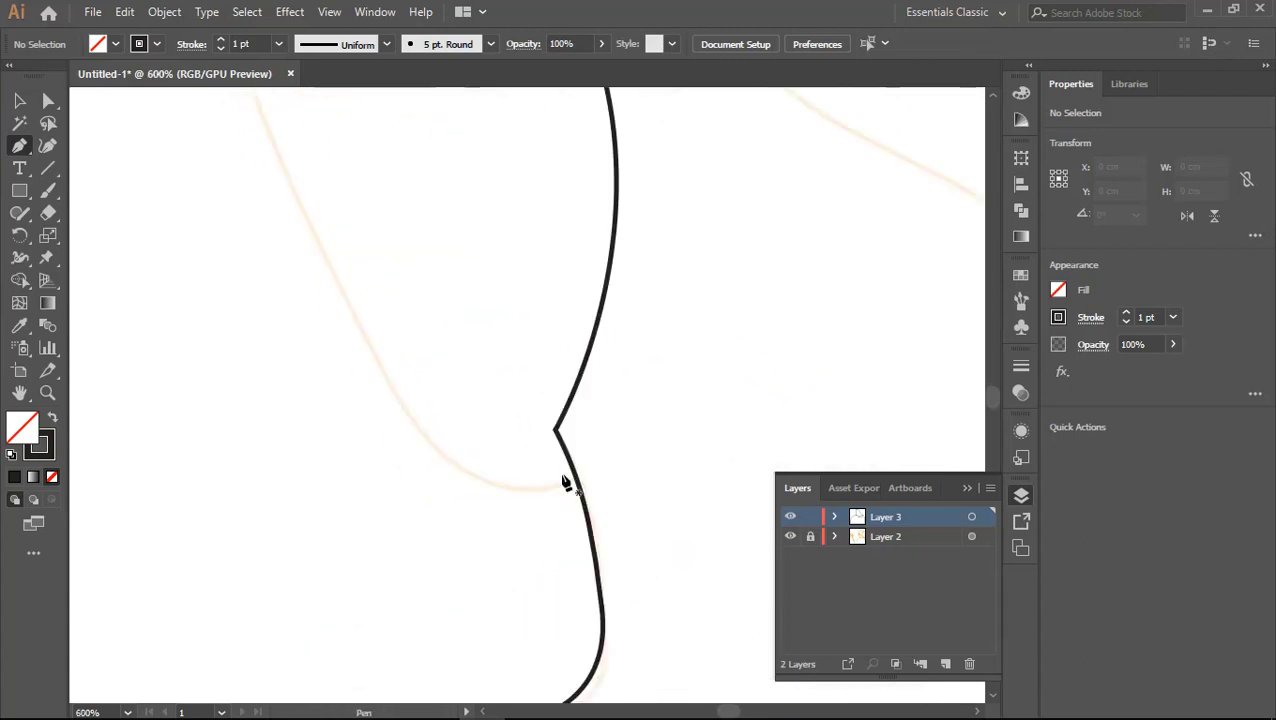
click(580, 485)
scroll(555, 486, down, 2)
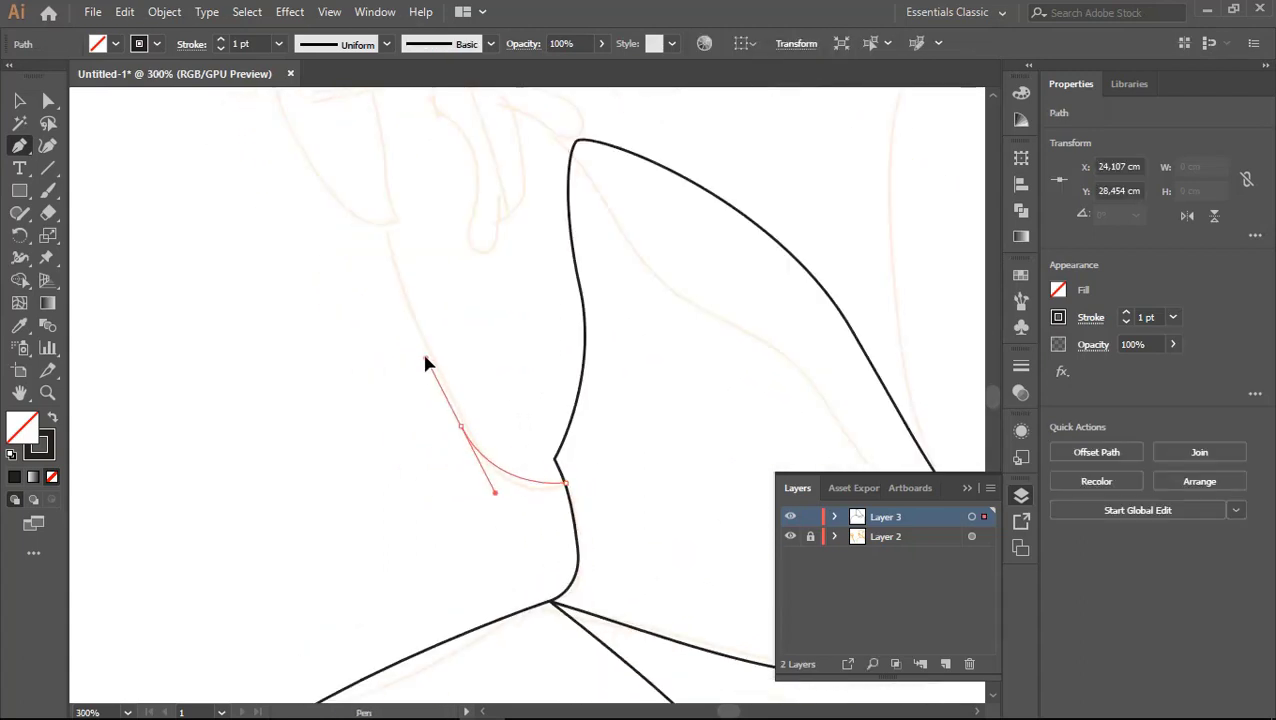
drag(425, 363, 422, 345)
drag(409, 315, 475, 457)
scroll(461, 392, up, 1)
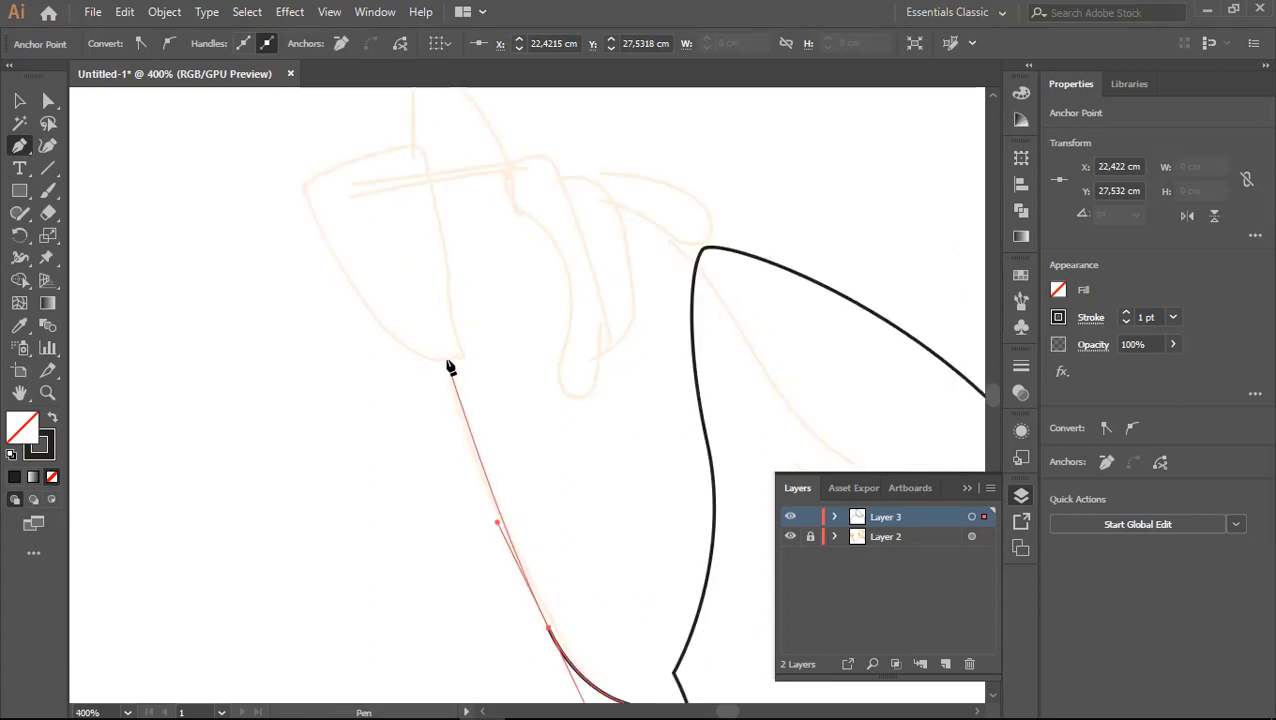
drag(460, 363, 464, 366)
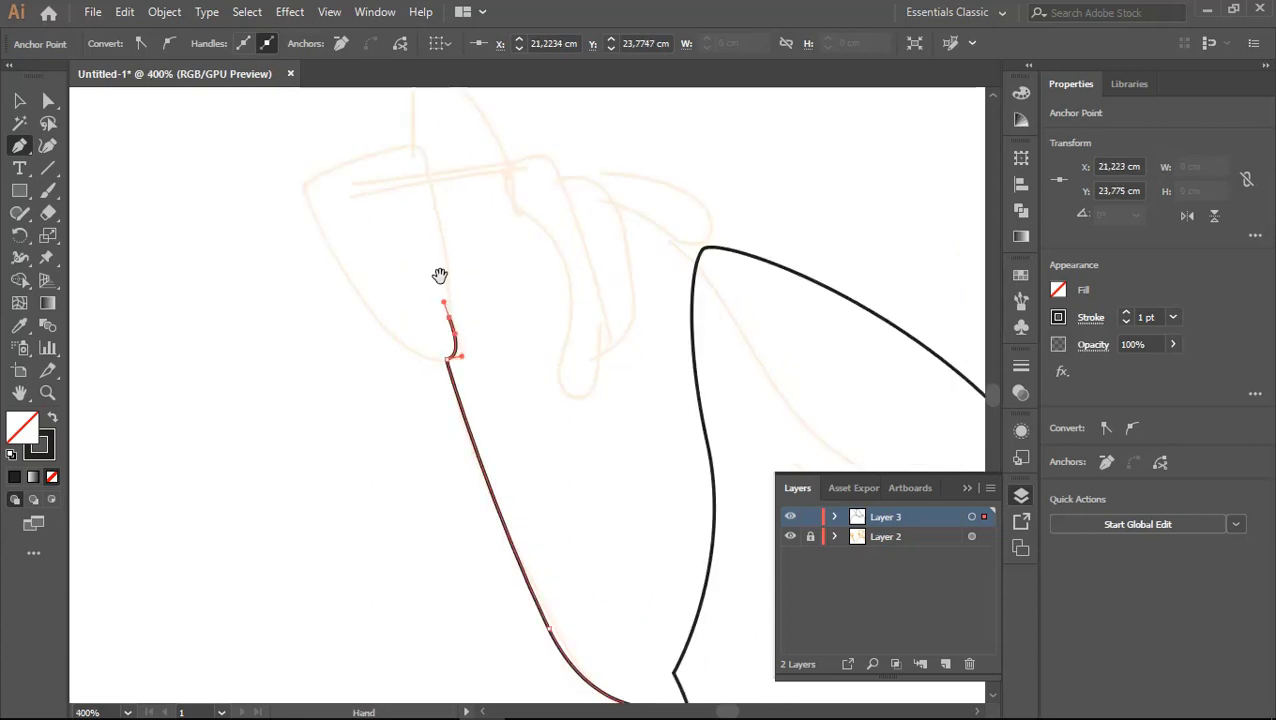
drag(440, 275, 508, 449)
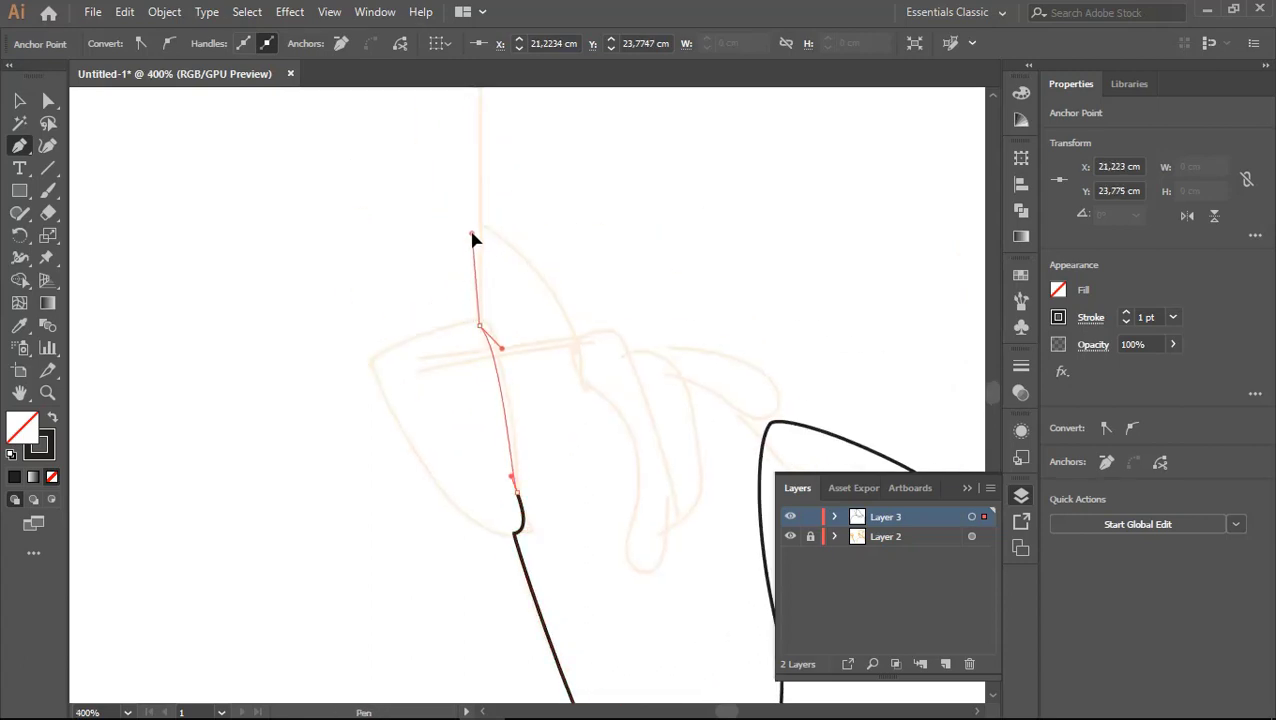
scroll(480, 220, down, 1)
Step: Bend the face outline to meet the neck tip and close the pointed shape
drag(493, 193, 470, 330)
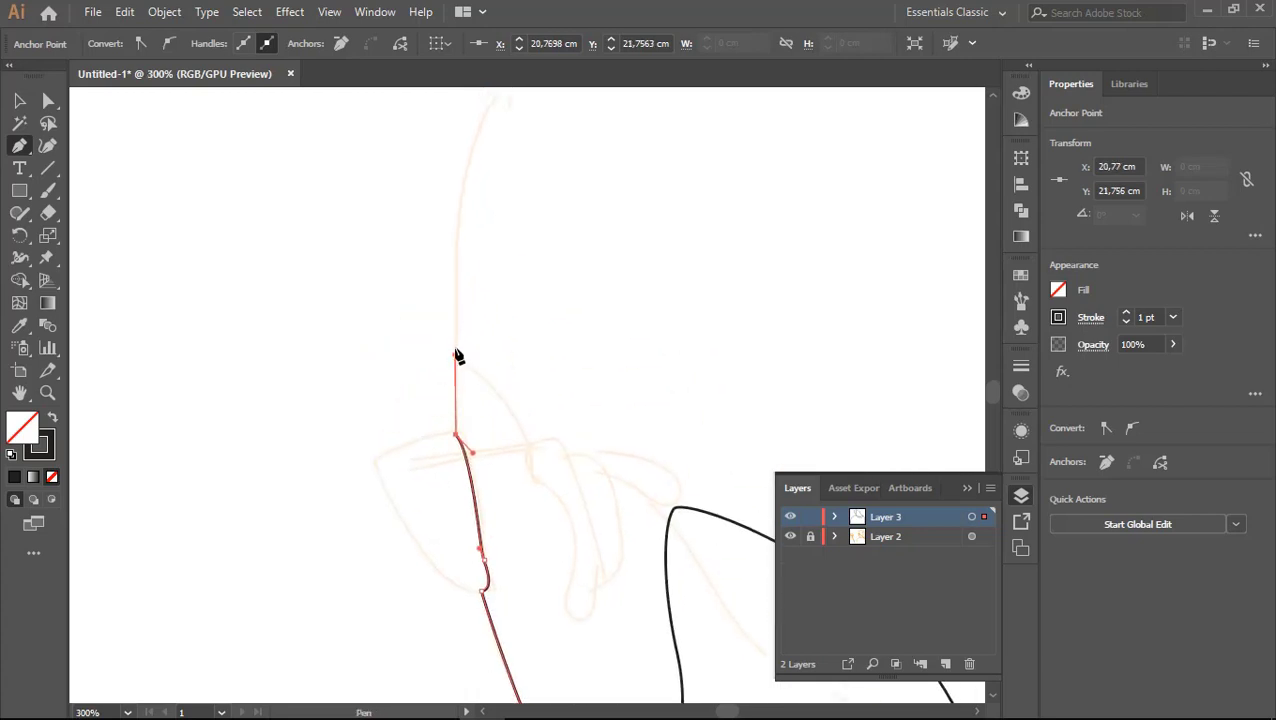
scroll(457, 362, up, 2)
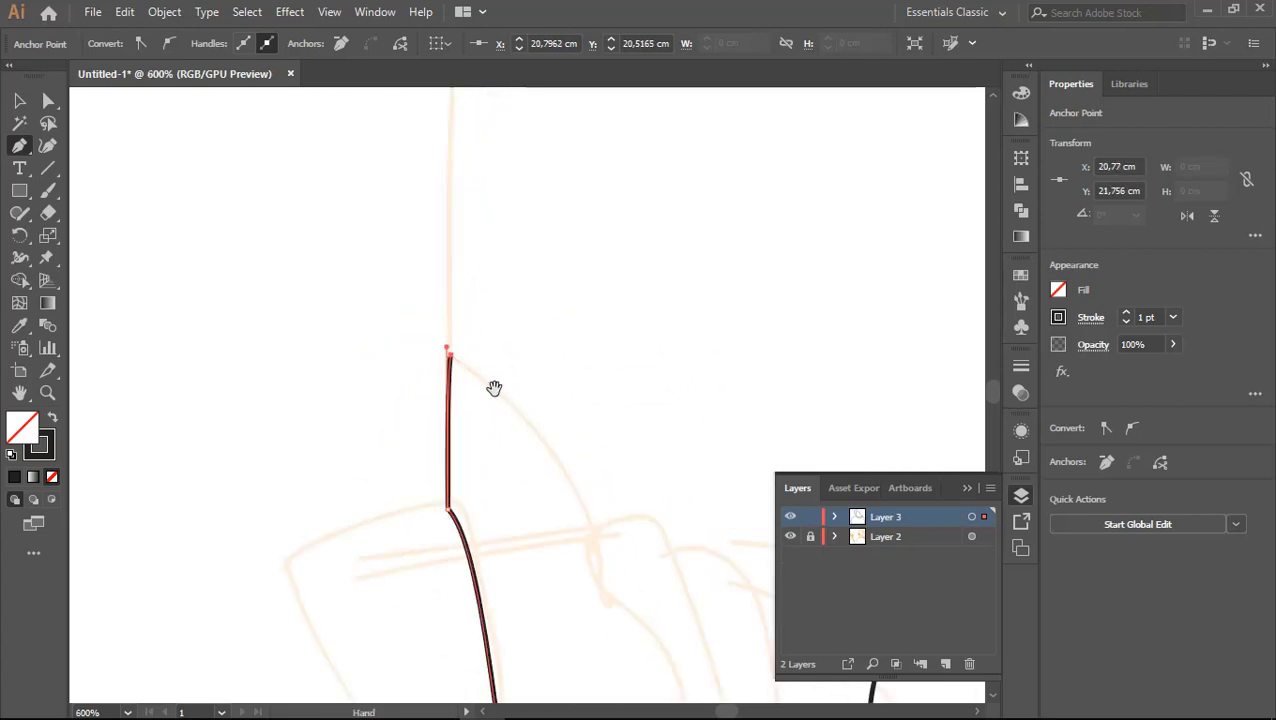
scroll(494, 388, down, 2)
drag(516, 340, 533, 384)
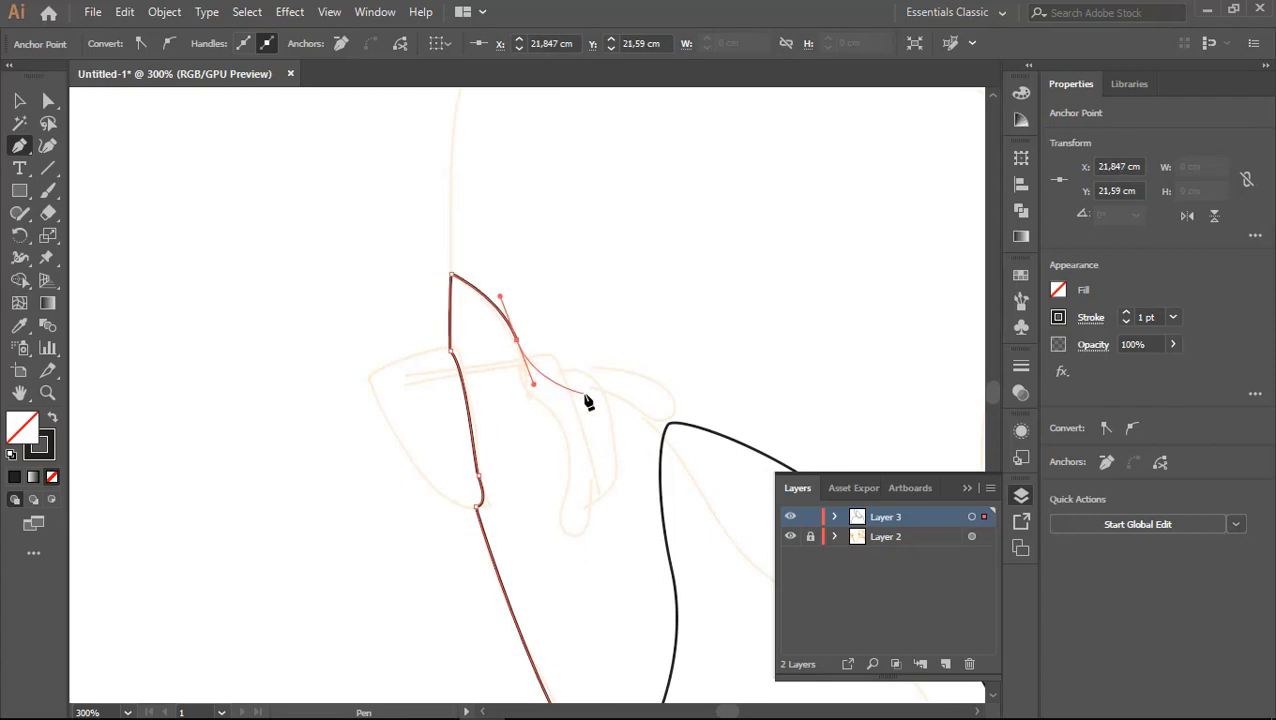
drag(662, 425, 689, 470)
drag(689, 470, 576, 311)
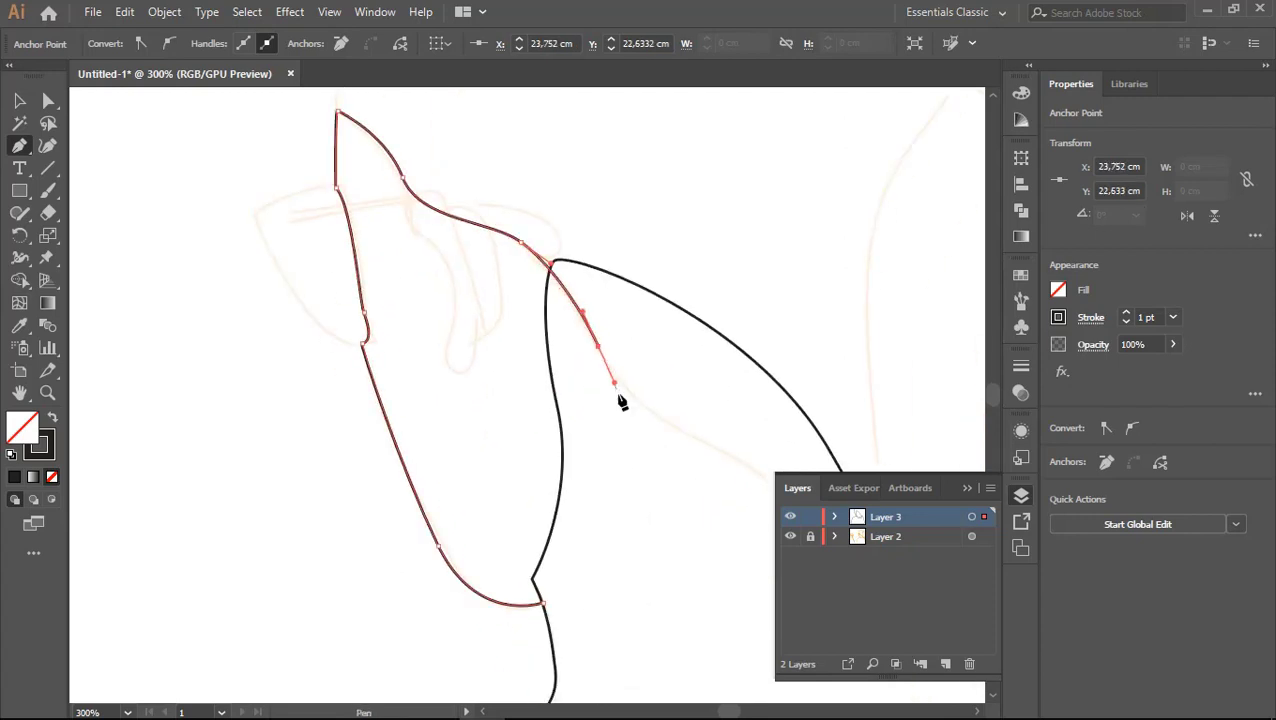
drag(620, 402, 471, 253)
drag(378, 428, 305, 447)
scroll(479, 362, down, 3)
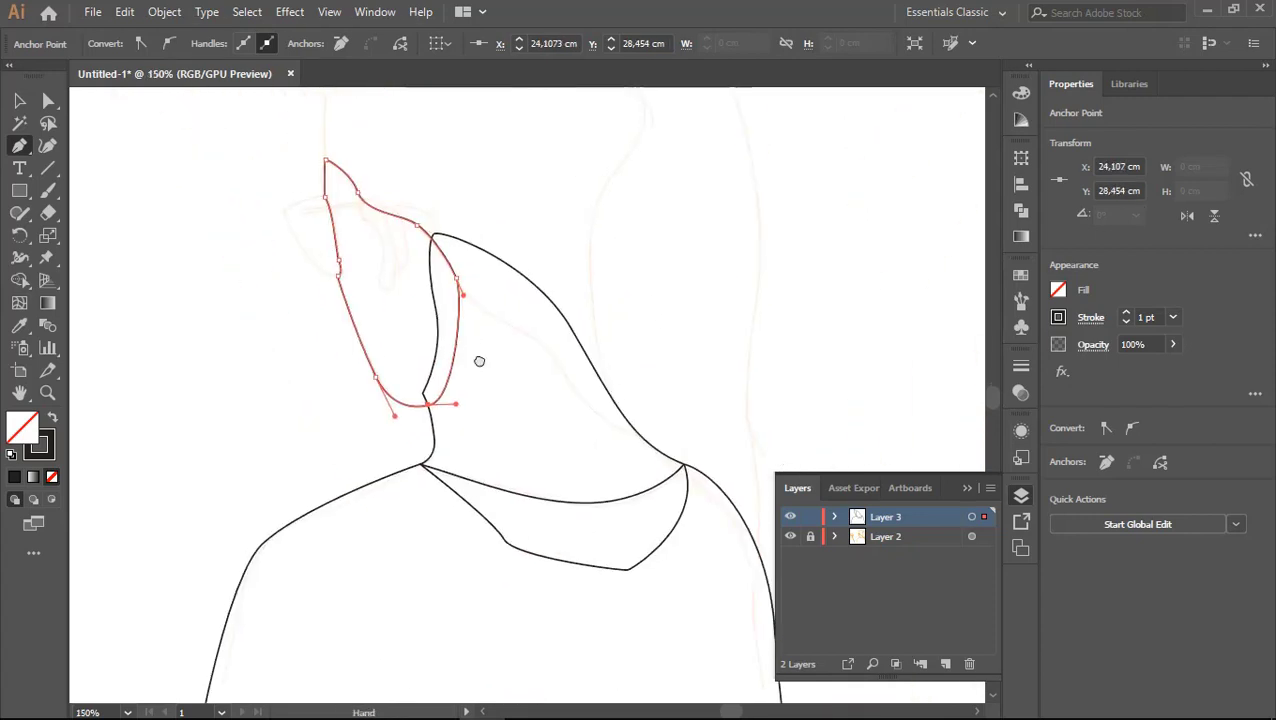
ctrl+click(527, 365)
Step: Draw a small closed rounded ear shape overlapping the face corner
scroll(490, 343, down, 2)
scroll(490, 343, up, 4)
scroll(441, 350, up, 3)
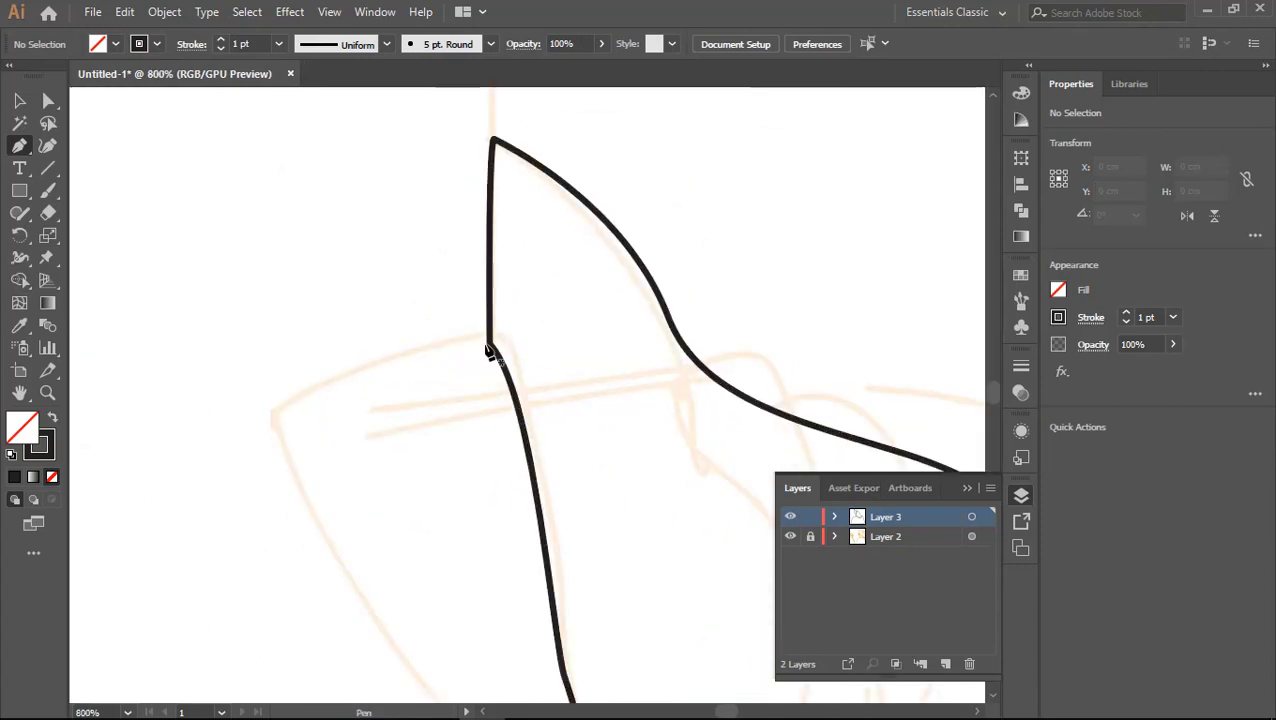
click(490, 348)
scroll(357, 283, down, 1)
drag(335, 327, 367, 391)
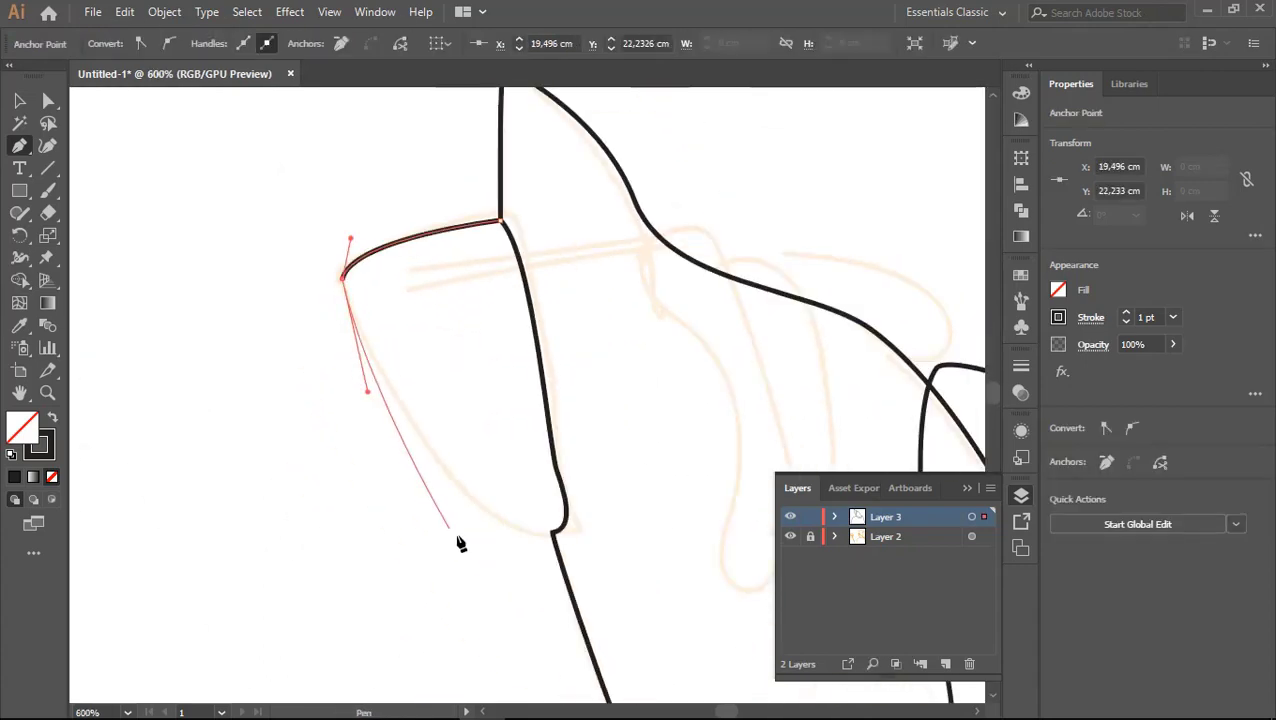
drag(553, 532, 645, 540)
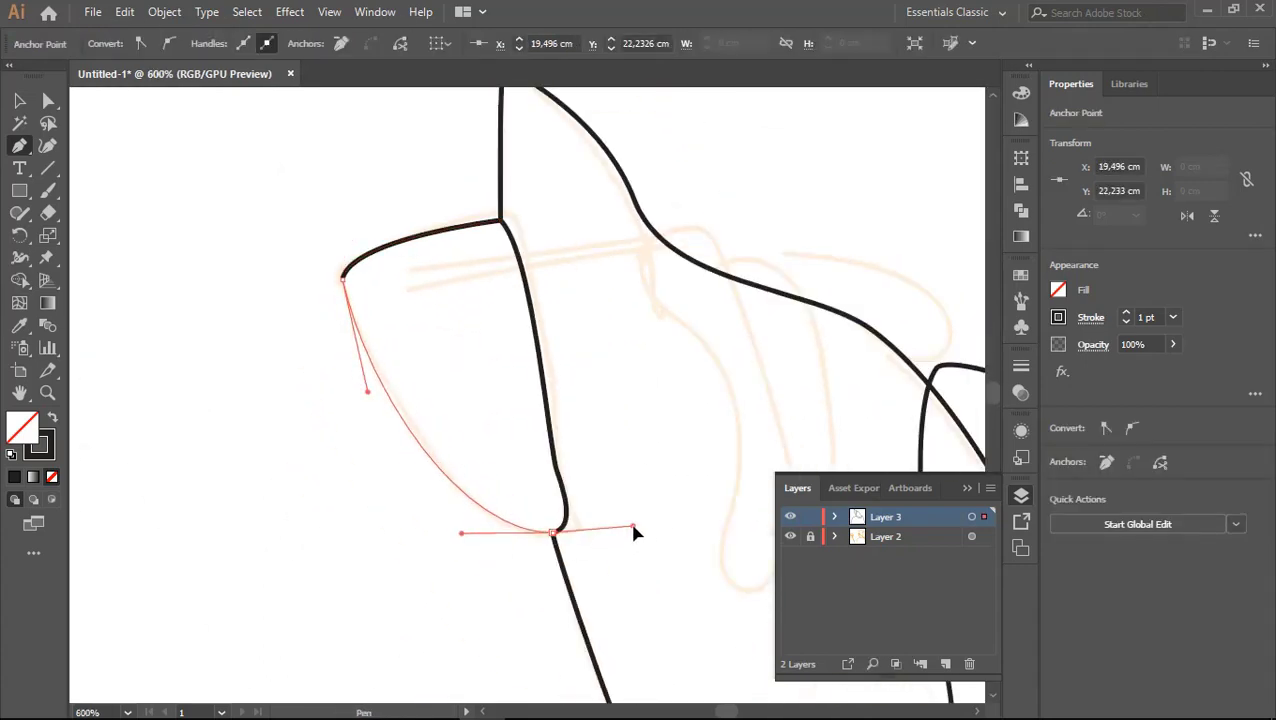
drag(624, 424, 606, 326)
click(546, 219)
click(502, 225)
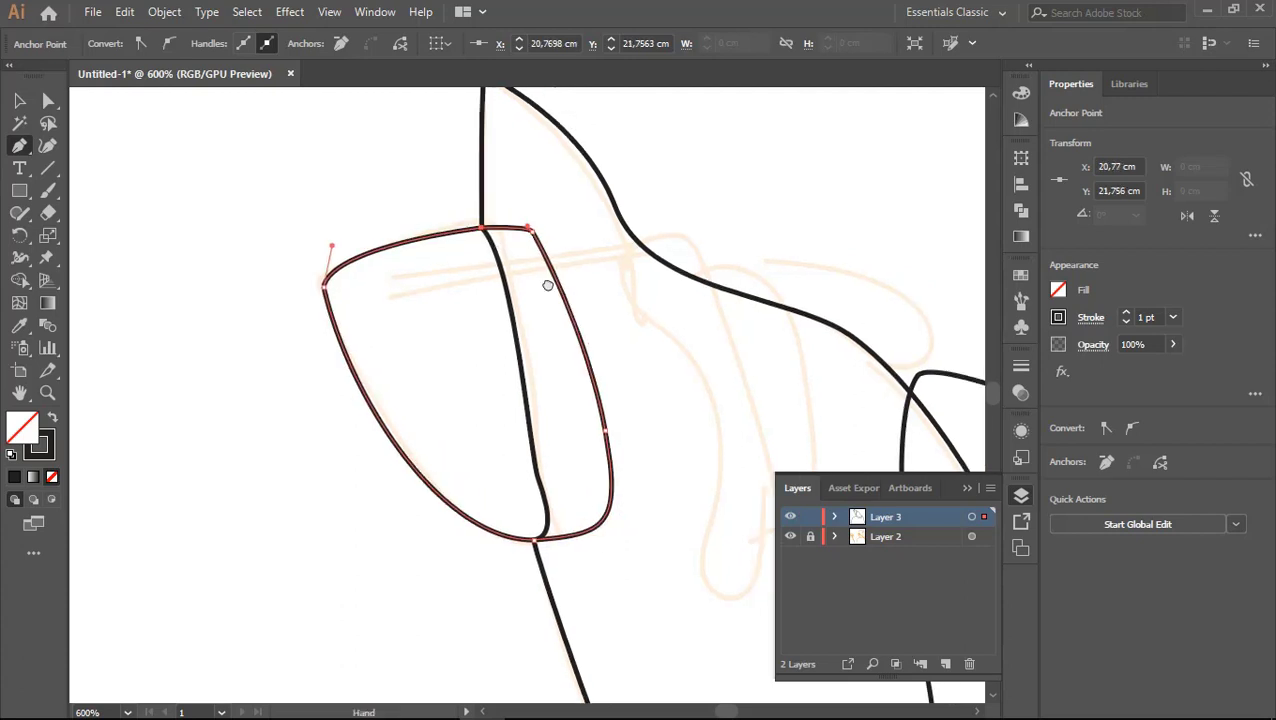
scroll(465, 393, down, 2)
scroll(456, 379, down, 1)
drag(402, 351, 459, 454)
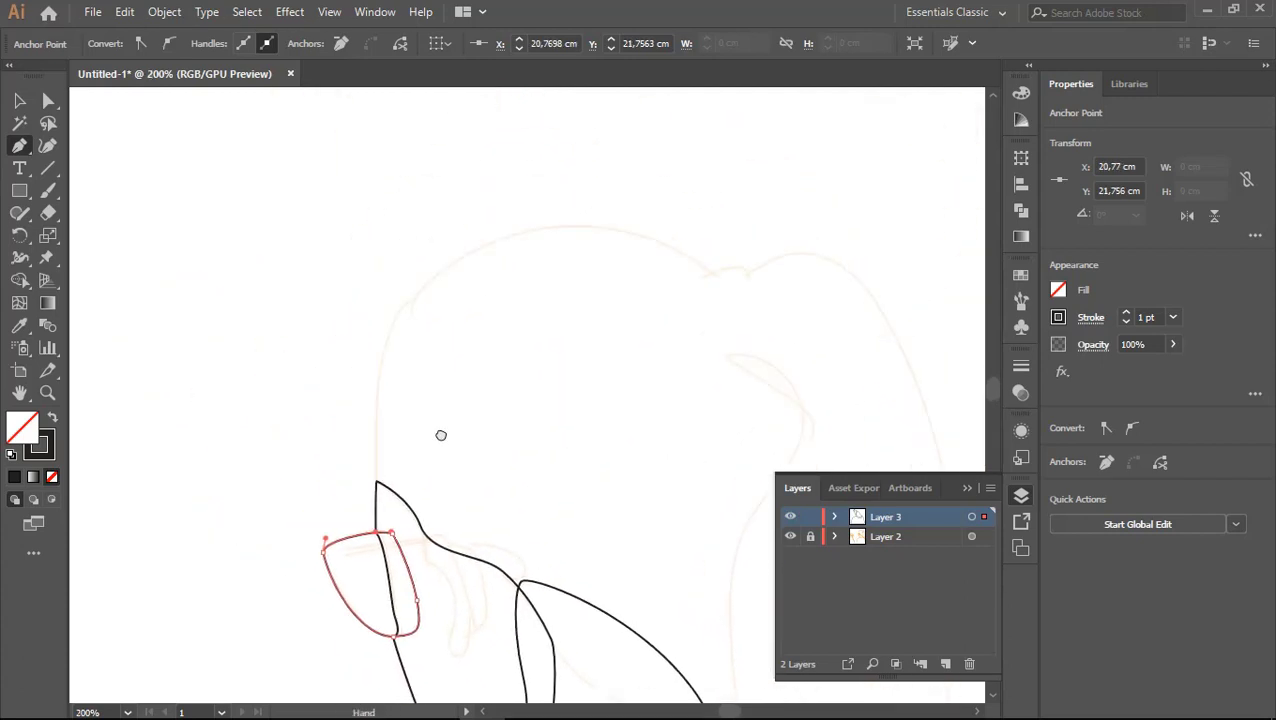
Step: Curve the hair outline over the top of the head and down to the shoulder
click(378, 481)
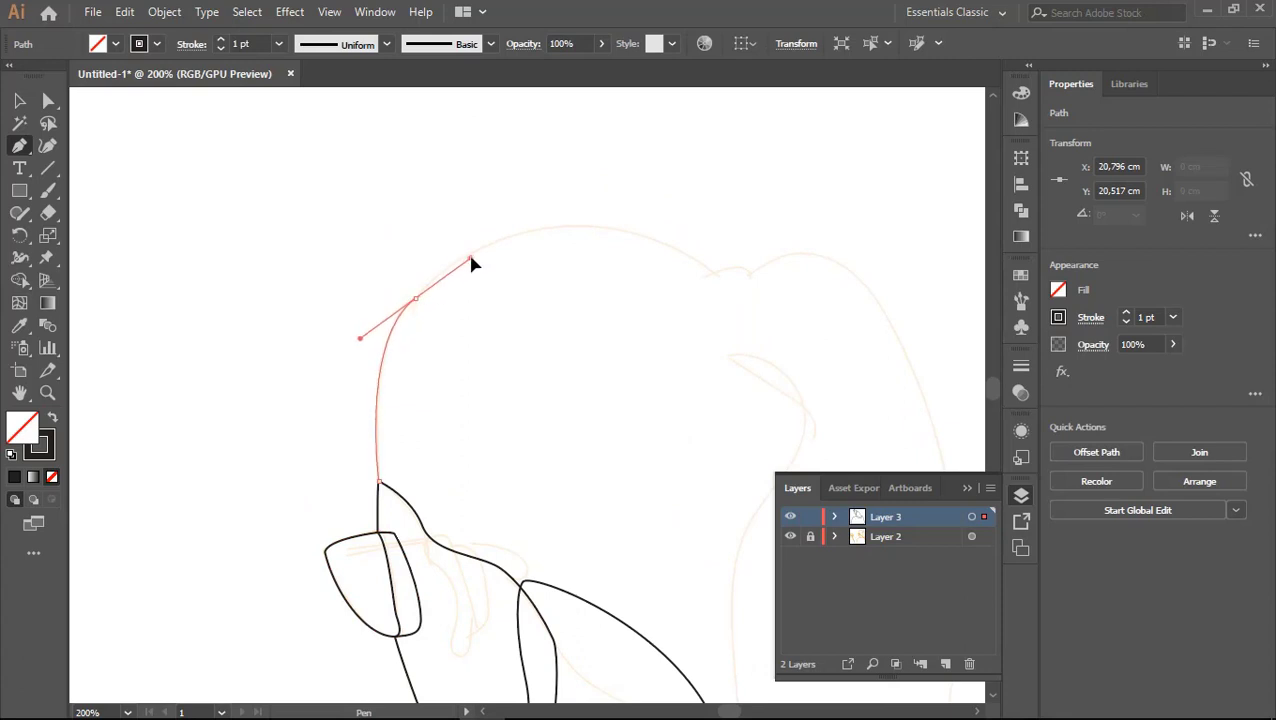
drag(713, 274, 785, 243)
drag(844, 258, 405, 208)
key(ctrl+minus)
key(ctrl+minus)
key(ctrl+minus)
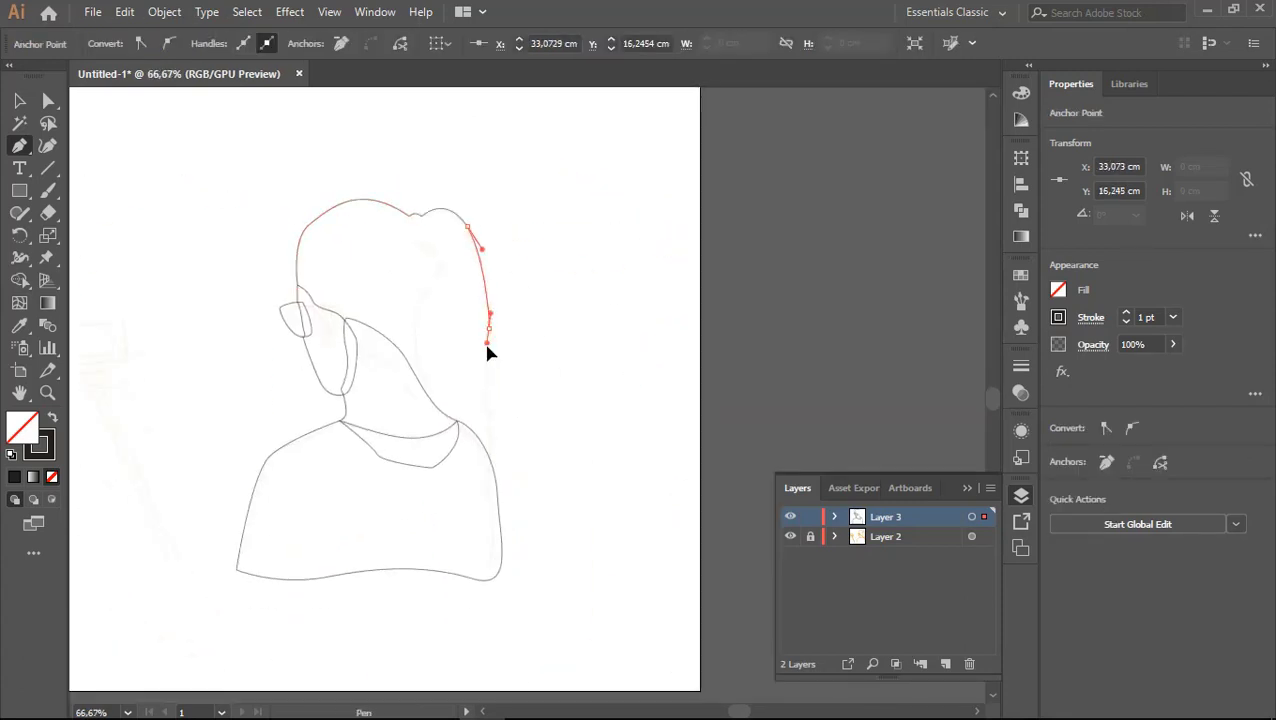
key(ctrl+plus)
key(ctrl+plus)
alt+scroll(515, 503, up, 1)
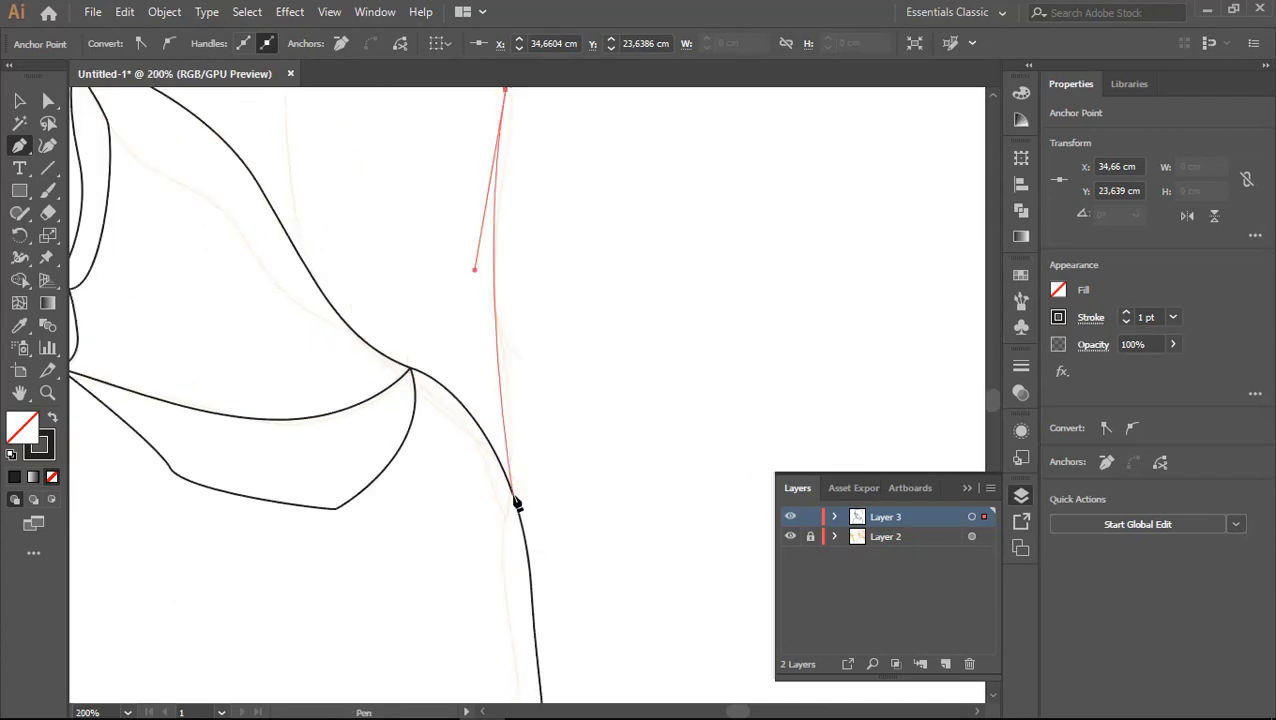
drag(507, 501, 477, 573)
drag(483, 447, 433, 381)
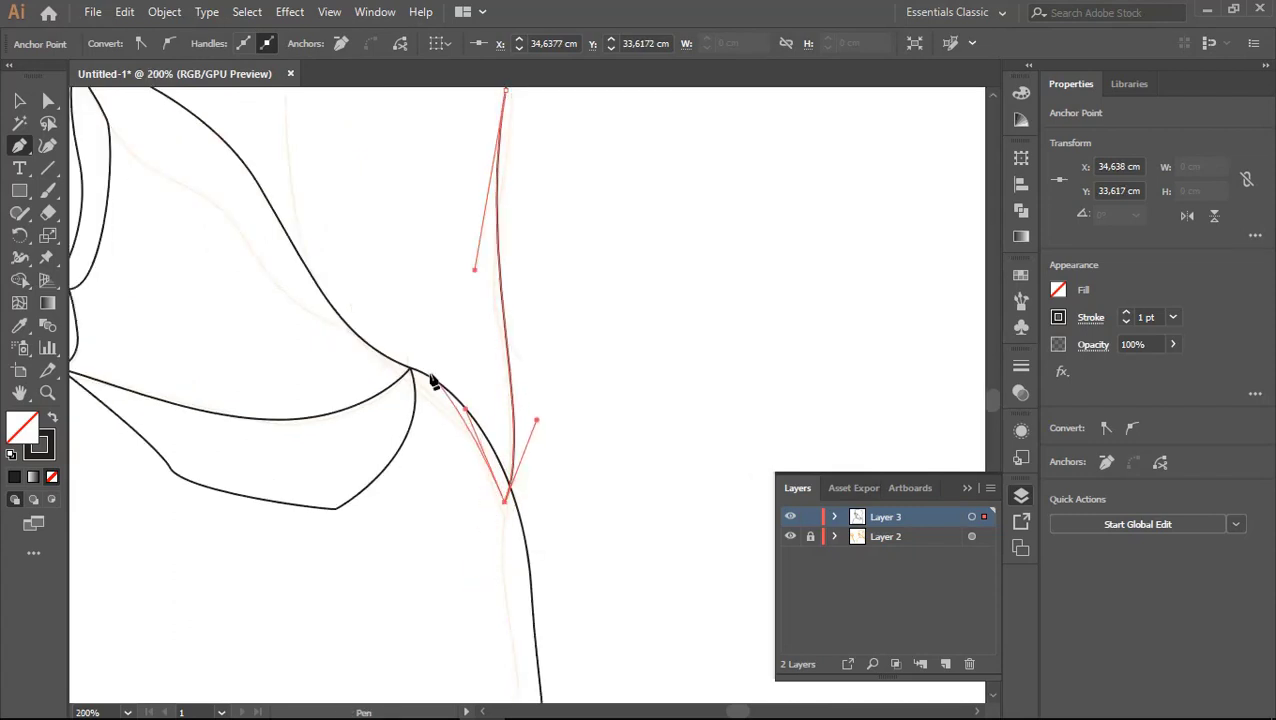
drag(503, 500, 504, 592)
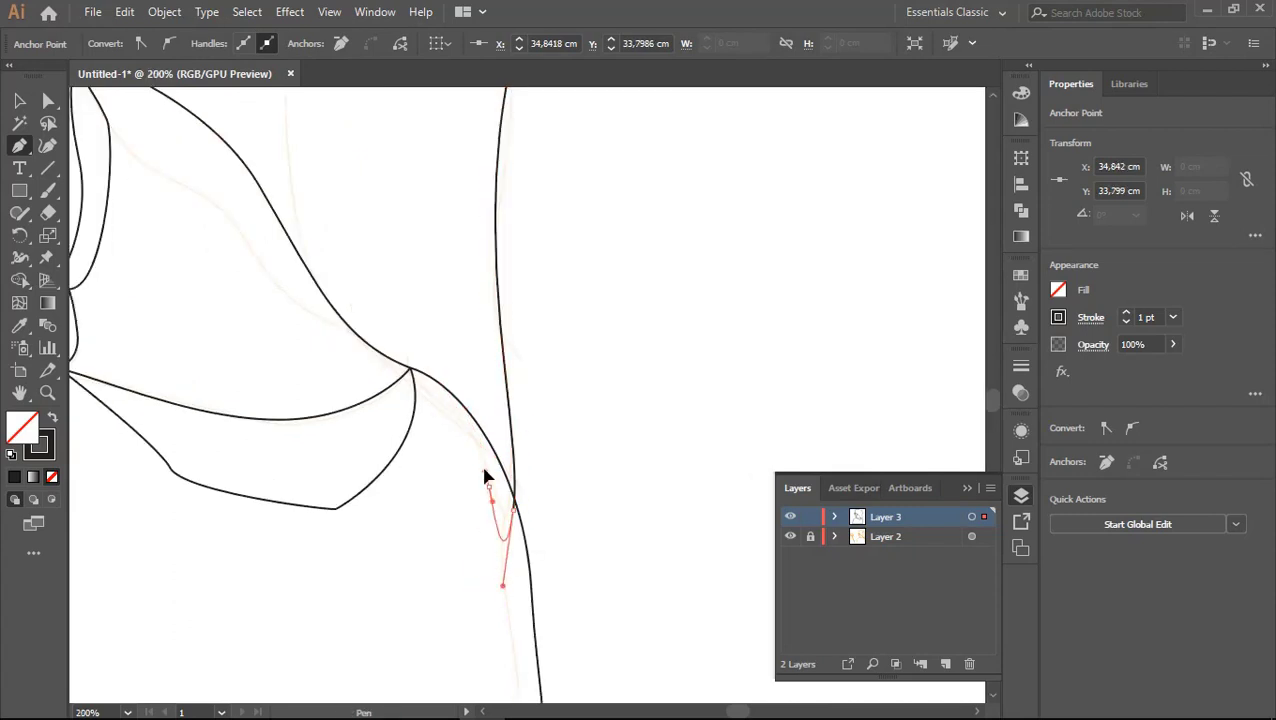
Step: Add anchors up the hair's inner edge along the neck and close the outline
mouse_move(441, 441)
mouse_down()
mouse_move(510, 539)
mouse_move(427, 459)
mouse_up()
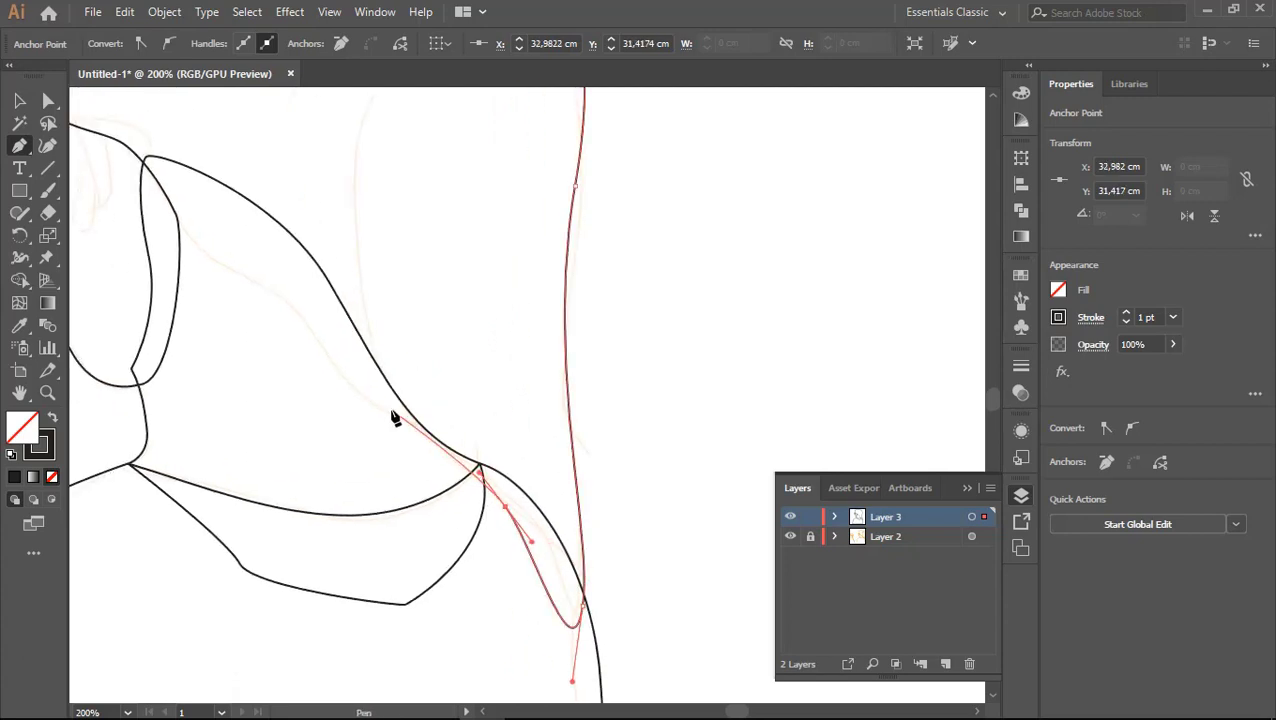
mouse_move(358, 394)
mouse_down()
mouse_move(307, 336)
mouse_move(568, 502)
mouse_up()
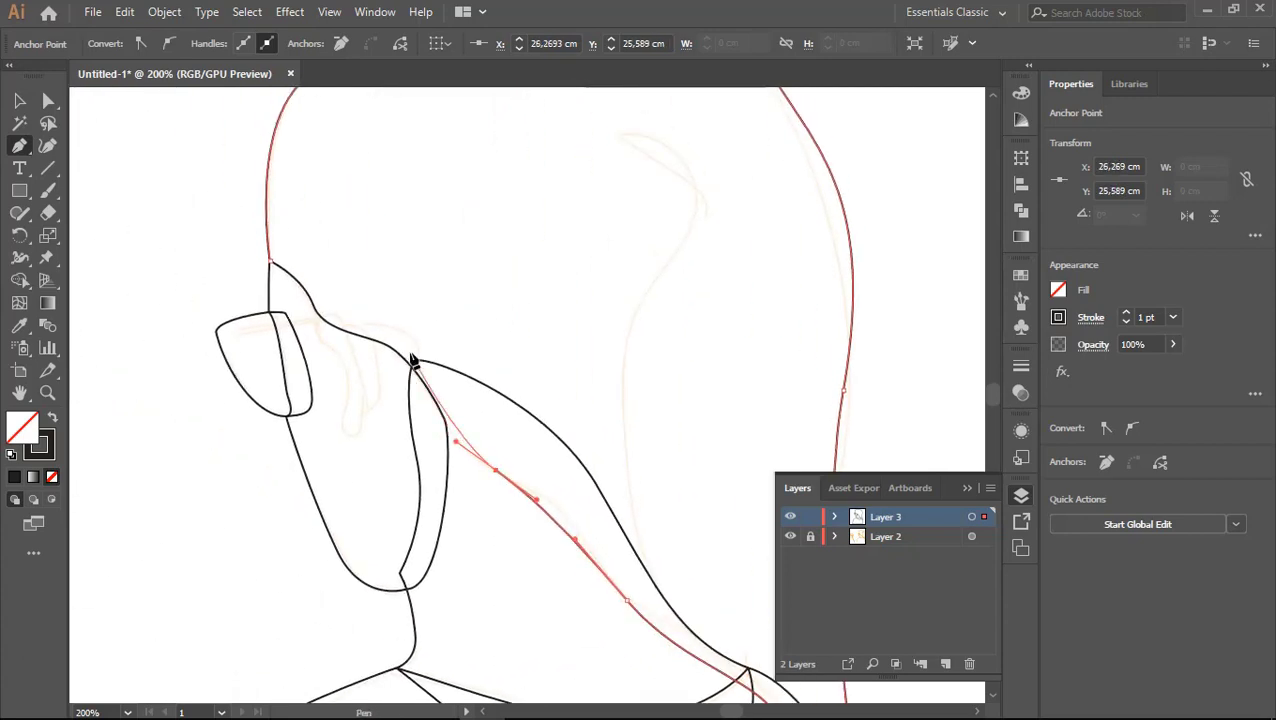
scroll(413, 362, up, 2)
mouse_move(367, 349)
mouse_down()
mouse_move(318, 326)
mouse_move(497, 440)
mouse_up()
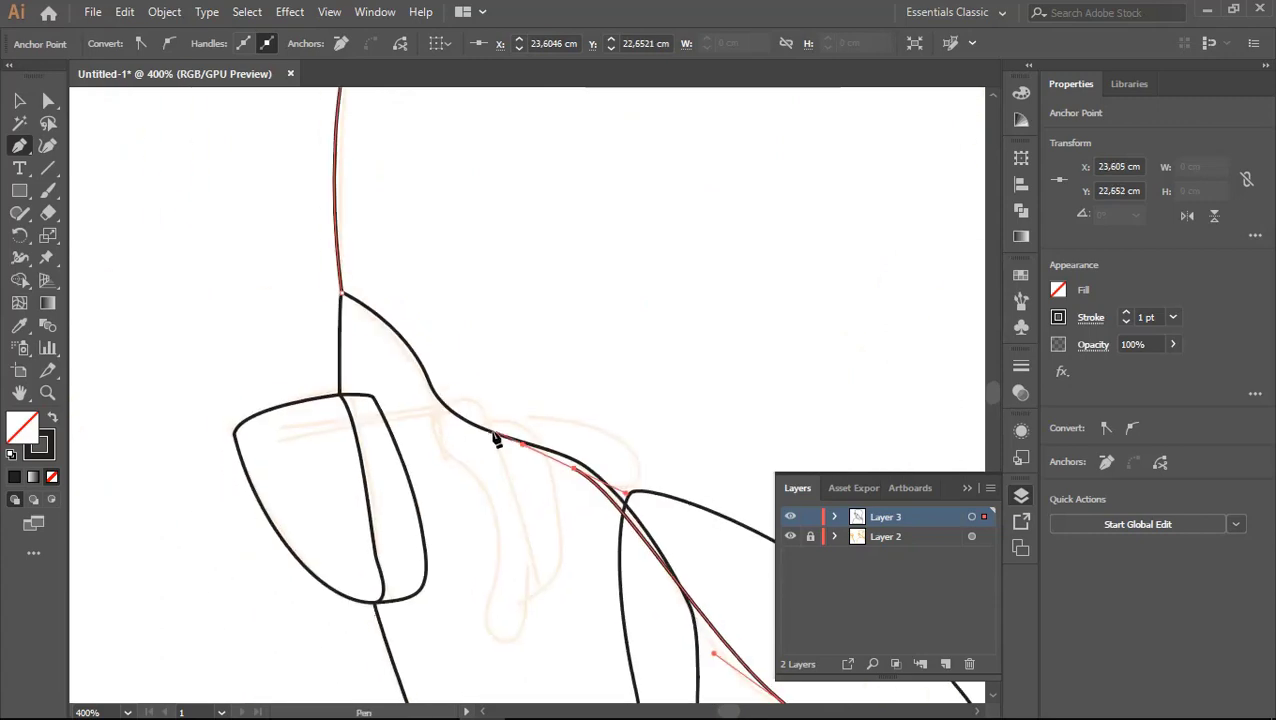
drag(422, 400, 401, 367)
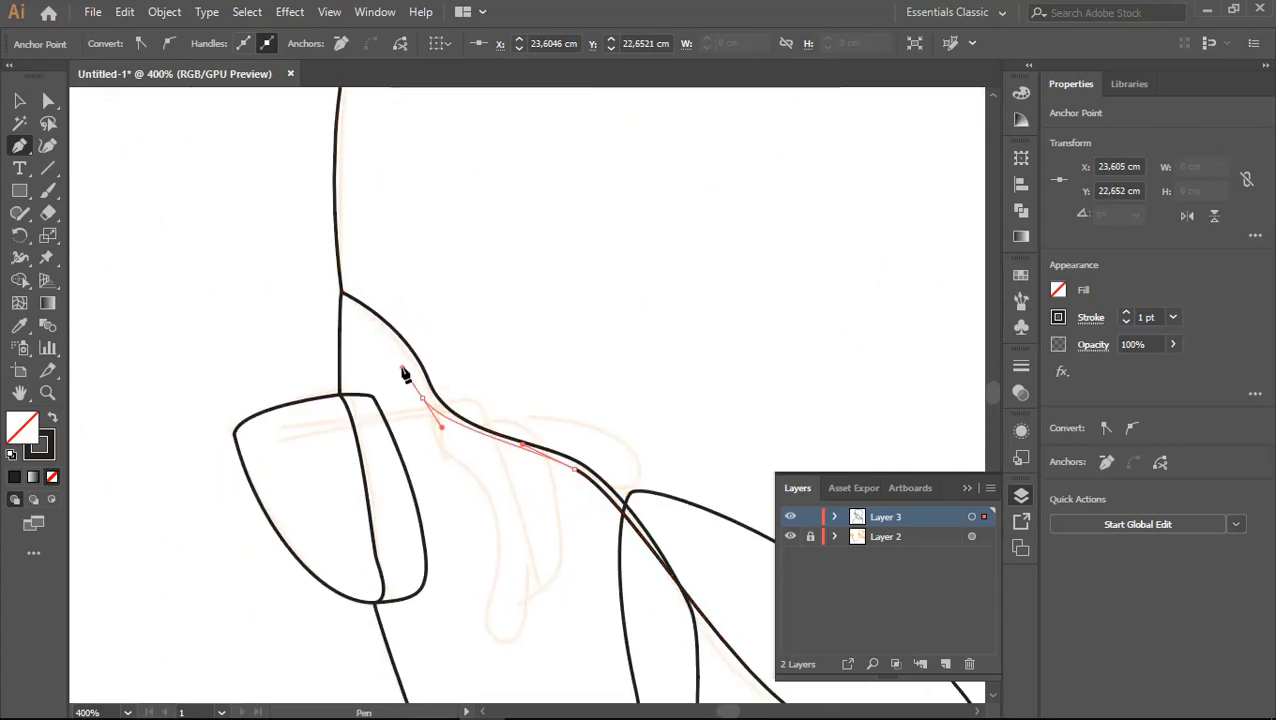
click(345, 299)
scroll(464, 282, down, 3)
scroll(521, 319, down, 2)
scroll(538, 308, down, 1)
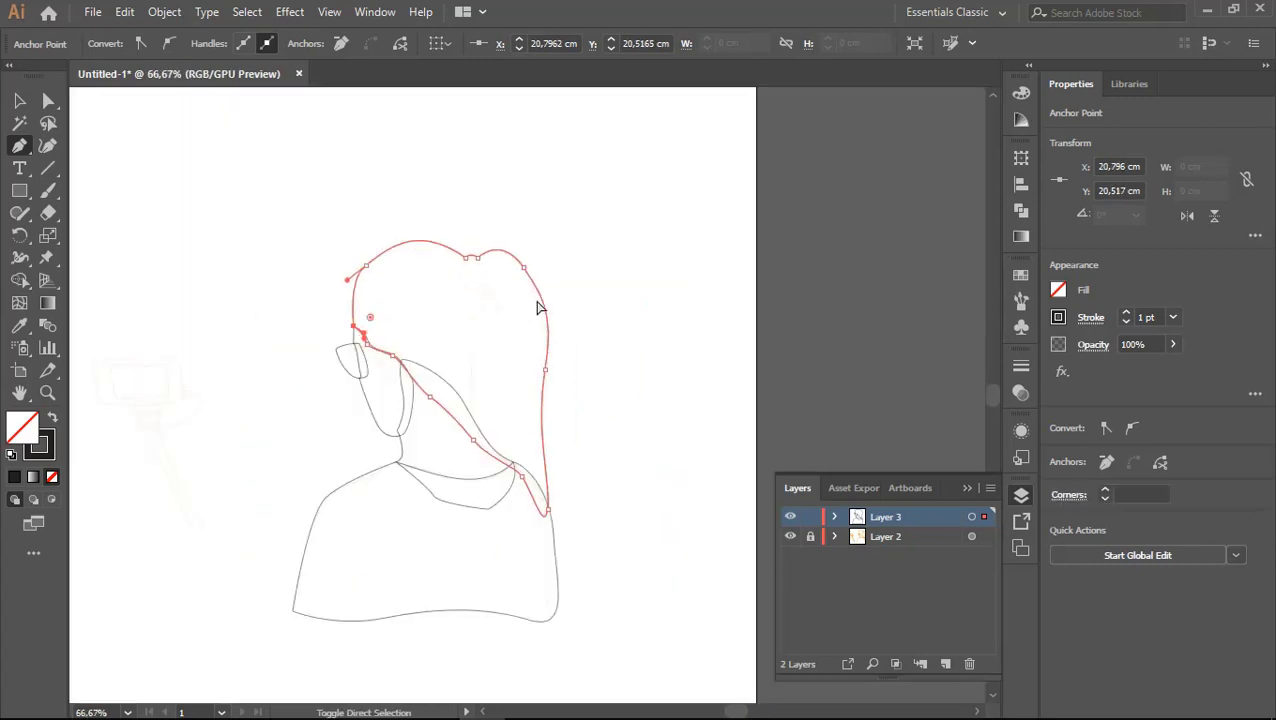
ctrl+click(538, 308)
scroll(535, 318, down, 1)
scroll(430, 405, up, 2)
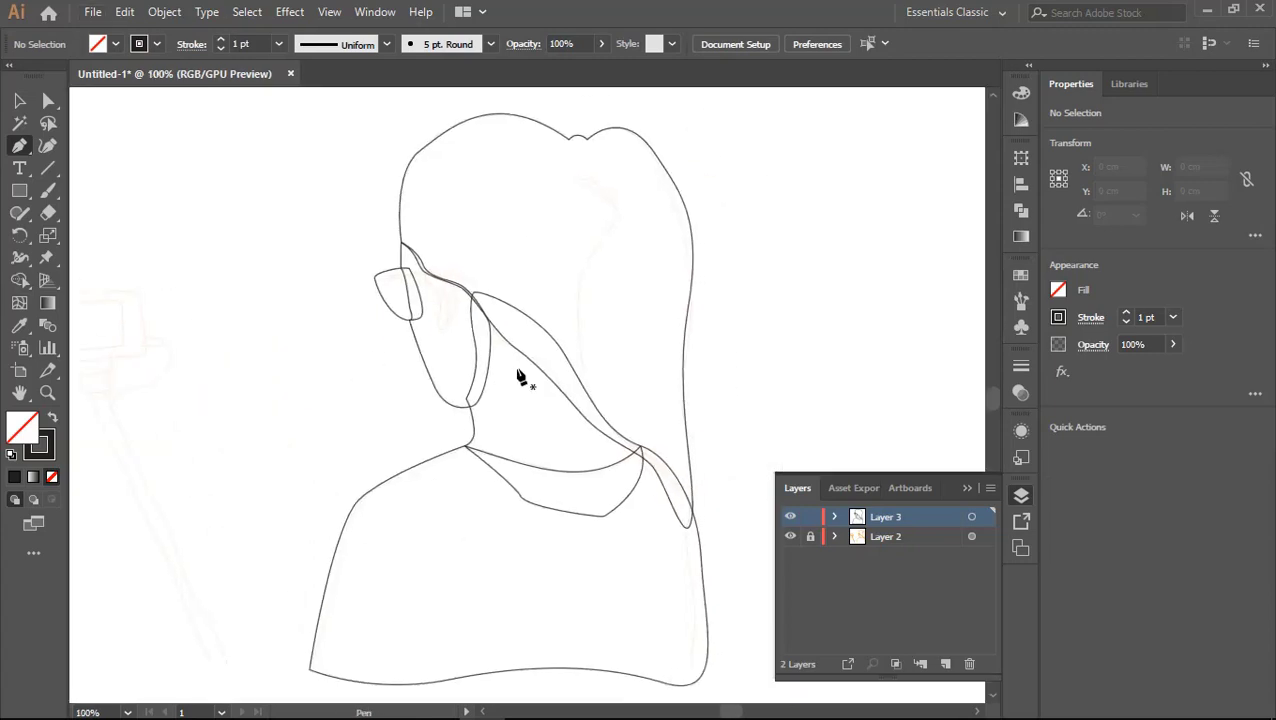
scroll(519, 377, down, 2)
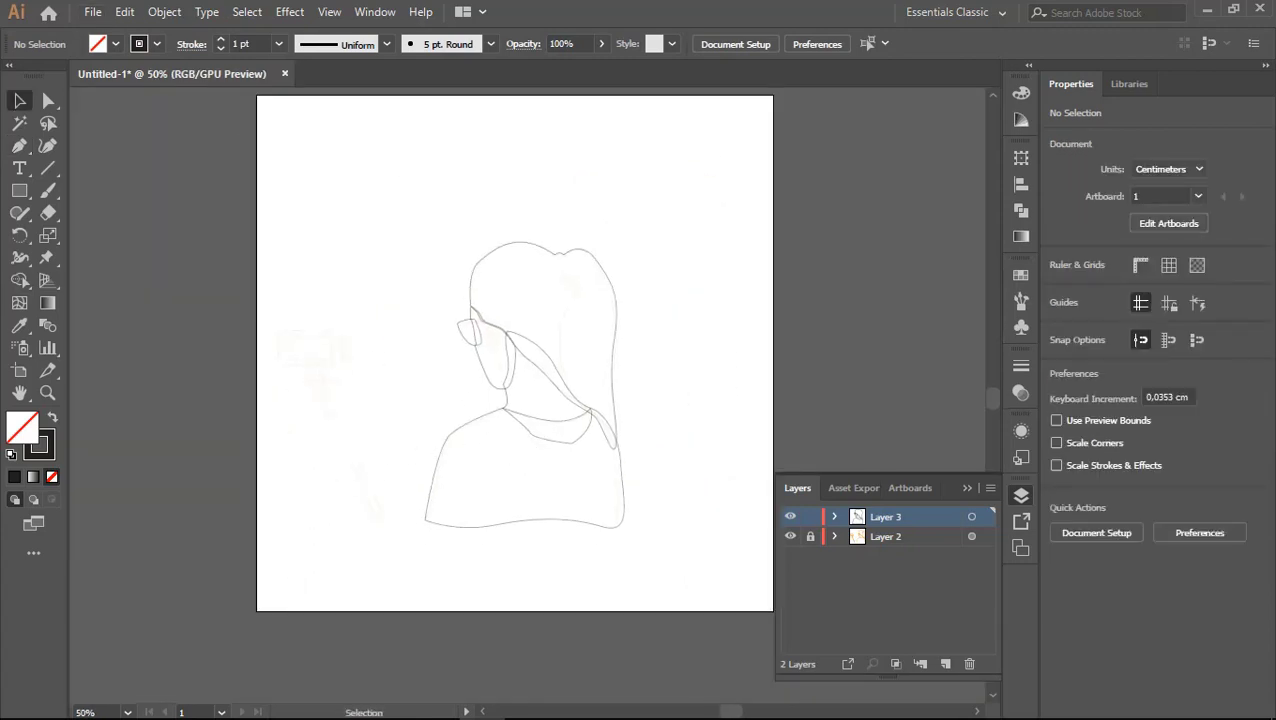
Step: Paste the group of palette circles and place it beside the figure
key(ctrl+v)
drag(718, 222, 649, 256)
scroll(724, 369, up, 2)
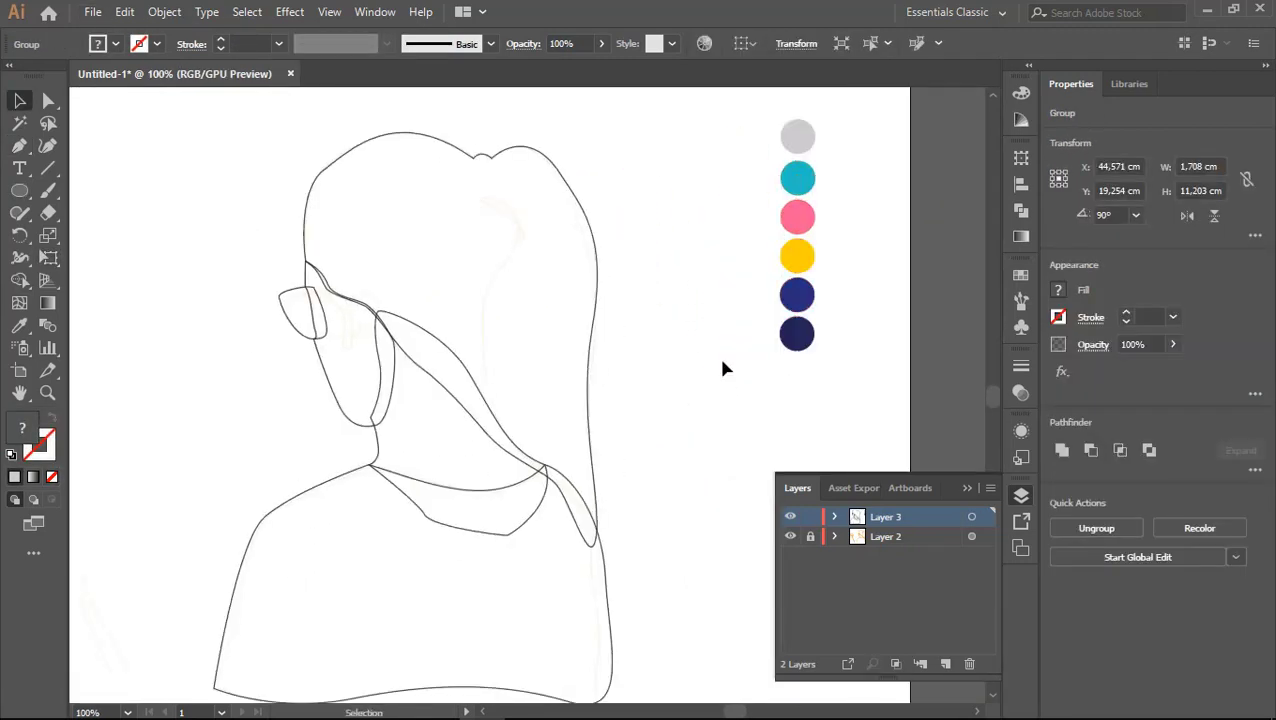
click(726, 369)
scroll(700, 350, down, 2)
Step: Fill the hair and body navy with the Eyedropper from the palette circle
click(533, 242)
key(i)
scroll(456, 336, up, 2)
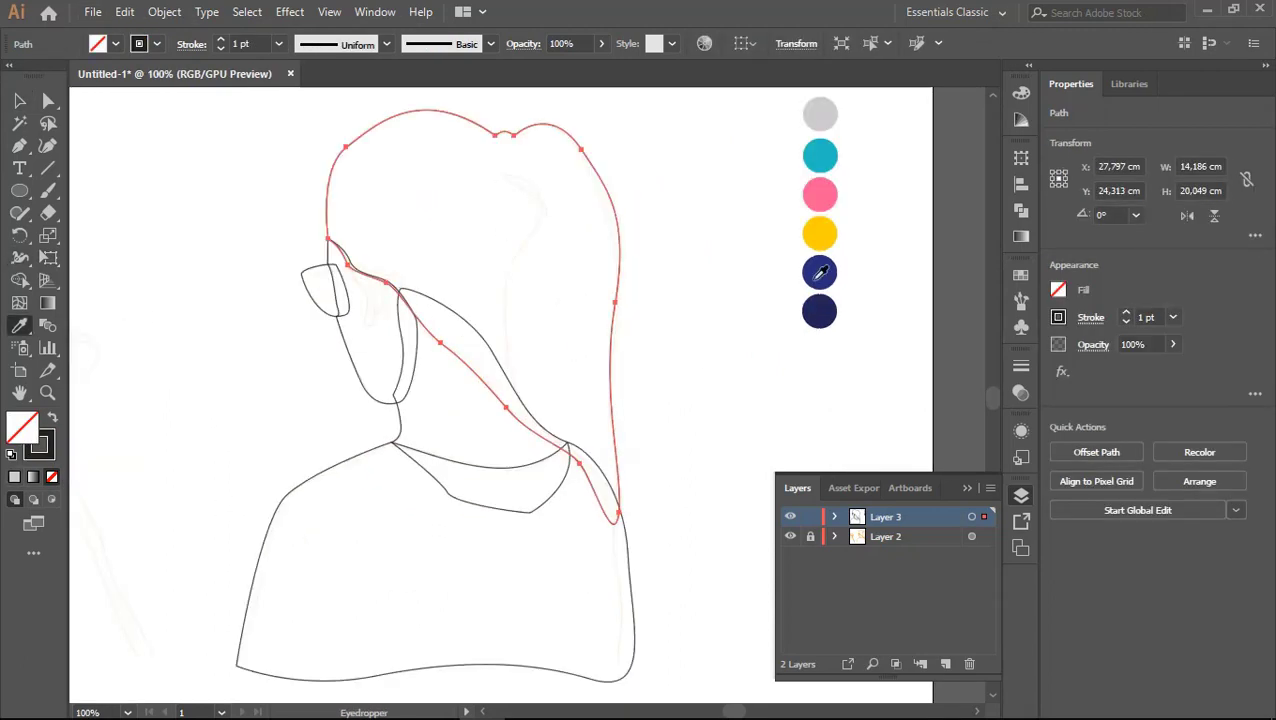
click(820, 272)
ctrl+click(393, 474)
click(822, 266)
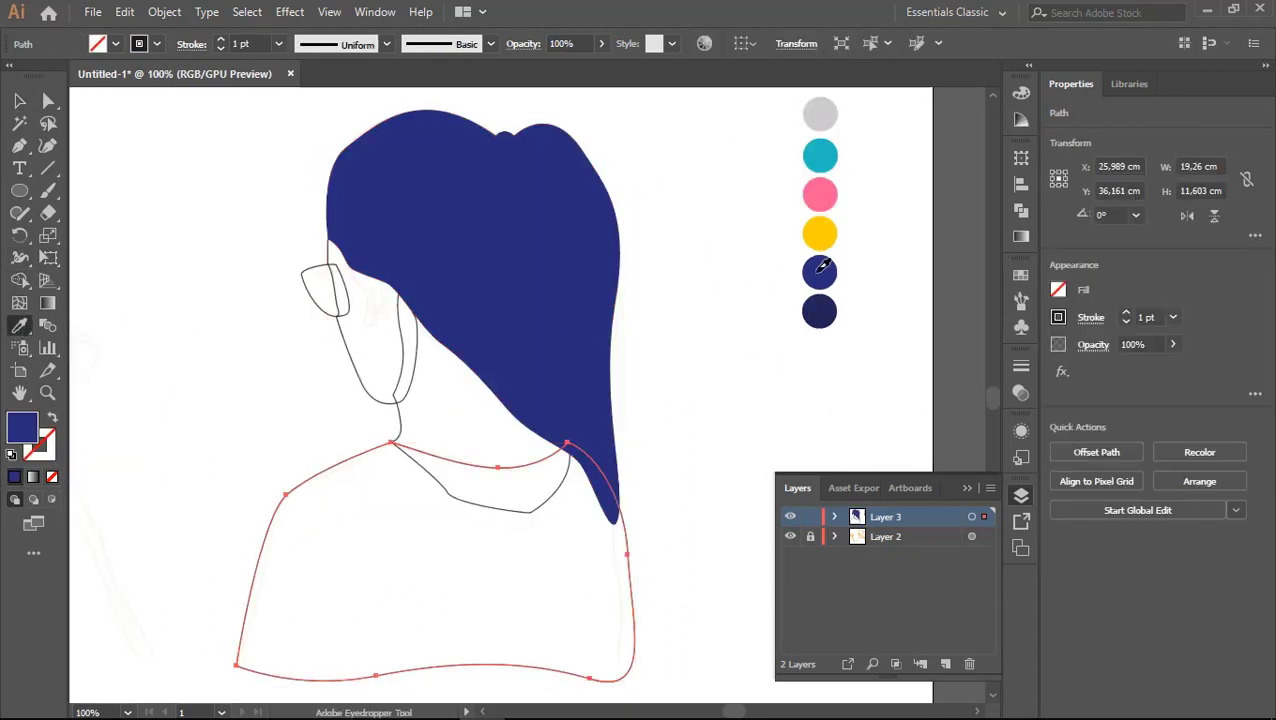
ctrl+click(393, 406)
Step: Fill the neck pink and move it behind the hair and body in Layers
click(819, 200)
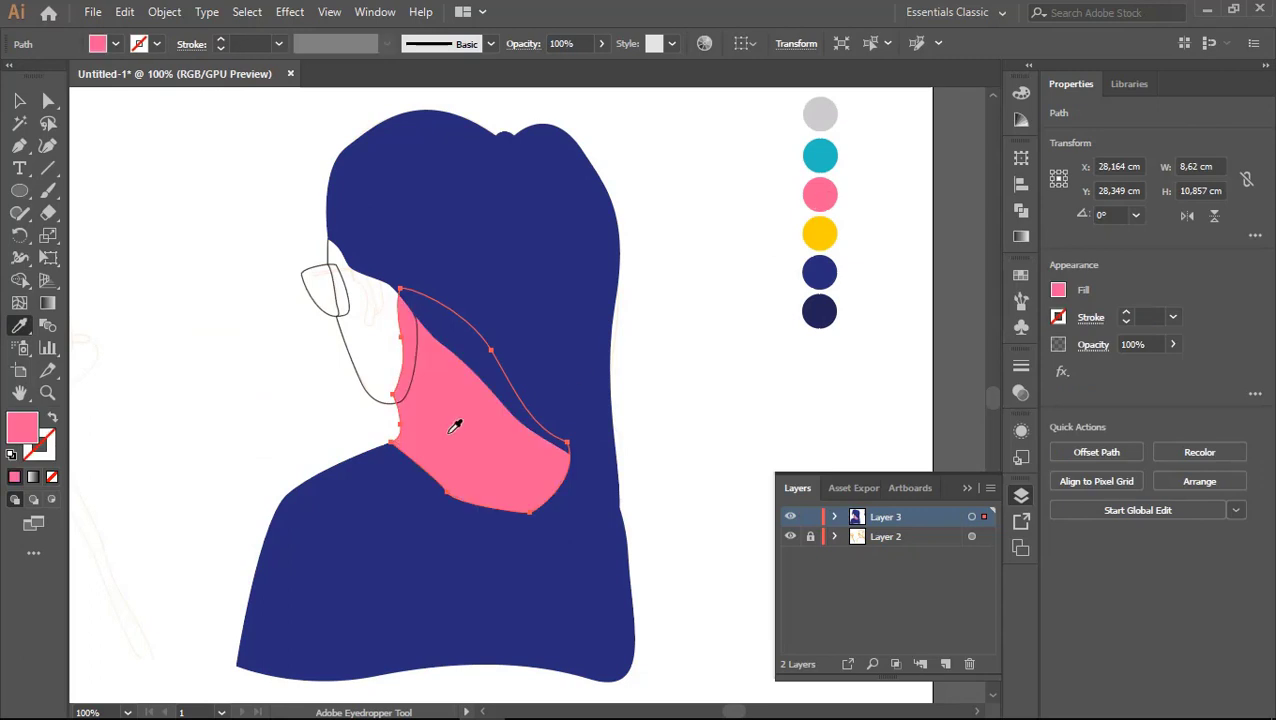
right_click(450, 432)
key(Escape)
key(v)
click(441, 456)
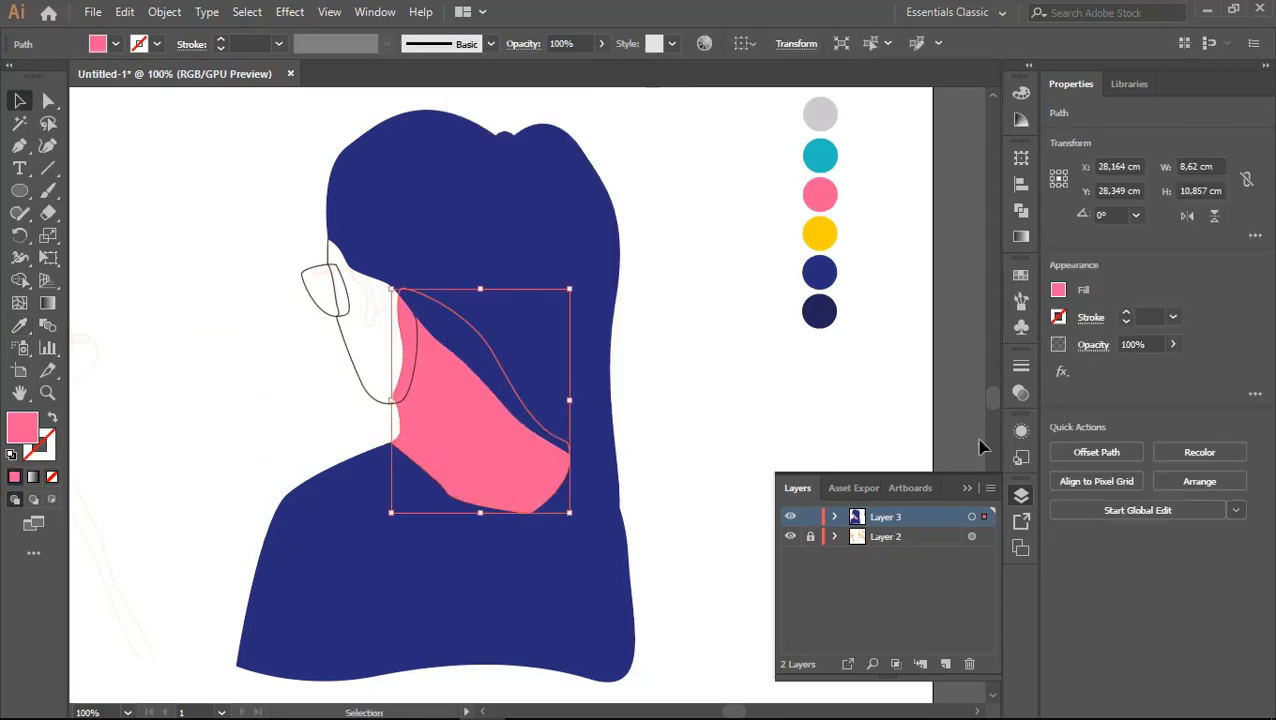
click(834, 516)
drag(858, 526, 901, 632)
click(371, 364)
Step: Fill the face pink and move it behind the hair in the stack
key(i)
ctrl+click(395, 400)
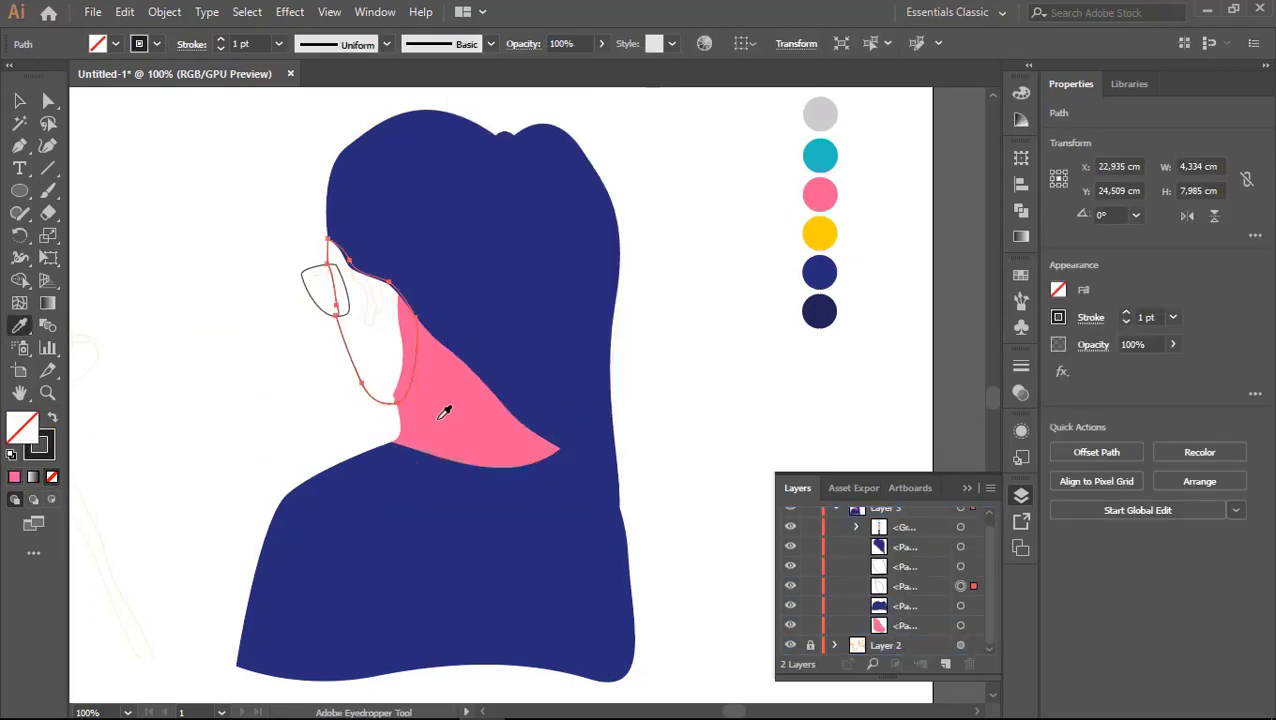
click(444, 413)
drag(903, 586, 907, 615)
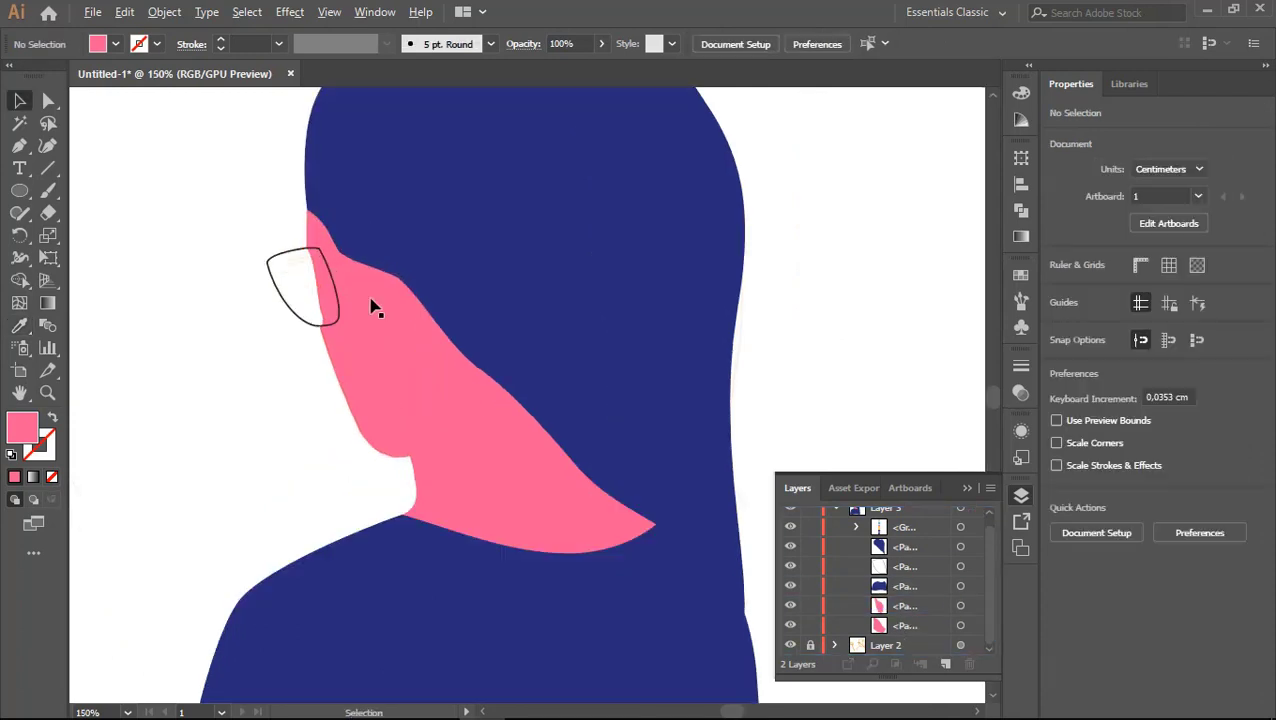
Step: Fill the glasses navy with the Eyedropper, then deselect
ctrl+click(312, 290)
click(507, 271)
key(ctrl+shift+a)
ctrl+click(300, 285)
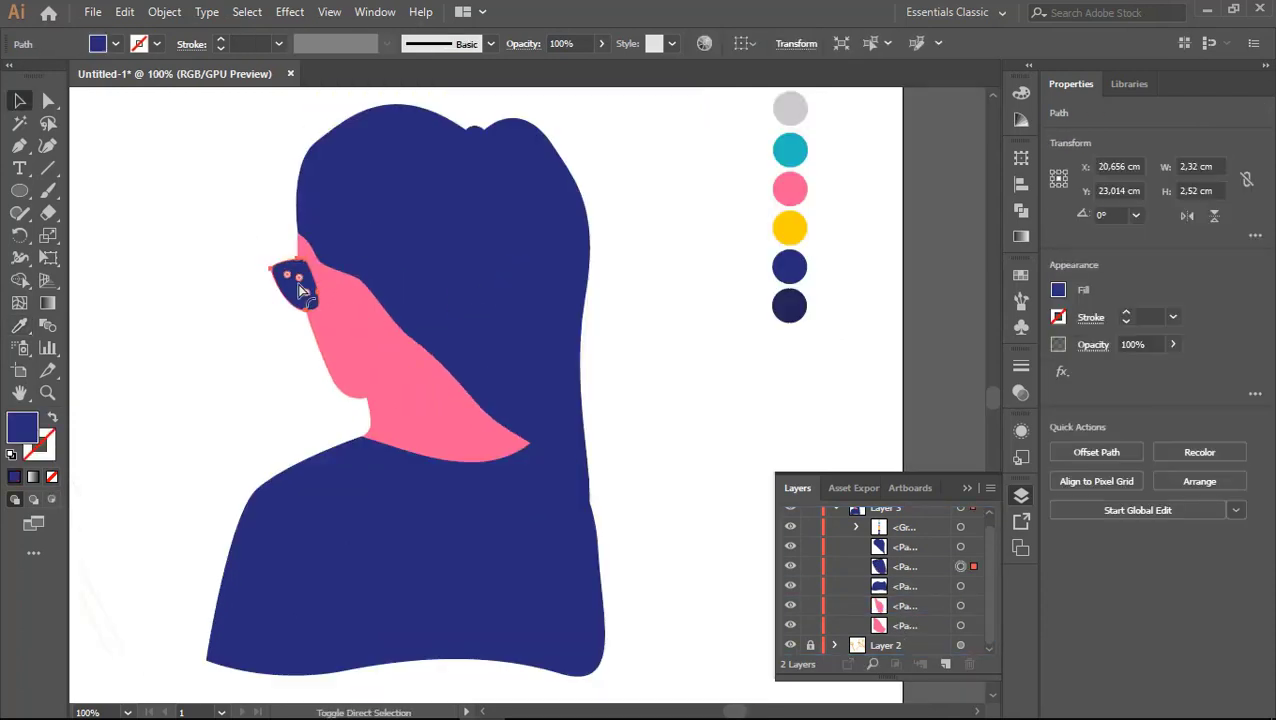
Step: Collapse the layer's object list and switch to Outline view
key(v)
key(ctrl+shift+a)
scroll(425, 311, down, 5)
scroll(425, 311, up, 5)
scroll(425, 311, down, 3)
scroll(425, 311, up, 3)
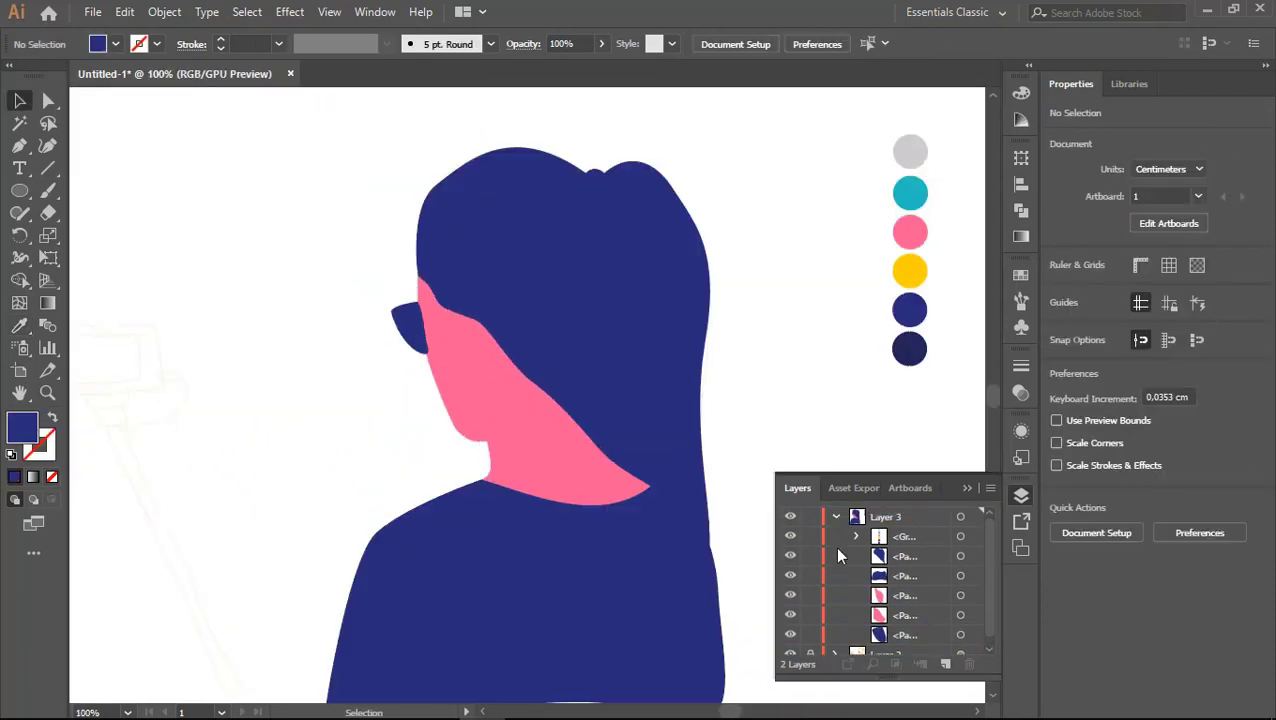
click(836, 517)
key(ctrl+y)
scroll(494, 368, up, 5)
Step: Draw the outer curve of the ear with the Pen tool
key(p)
click(394, 338)
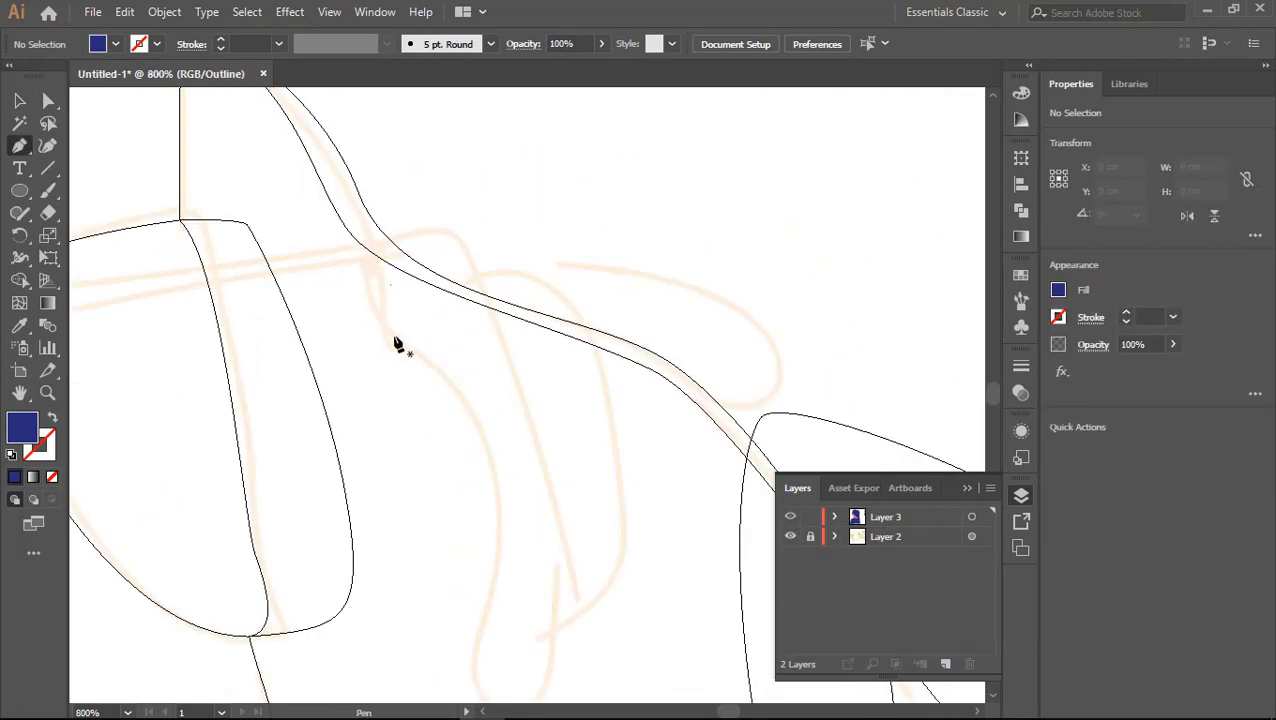
drag(373, 266, 390, 231)
drag(470, 258, 490, 305)
scroll(507, 347, down, 2)
drag(515, 618, 464, 632)
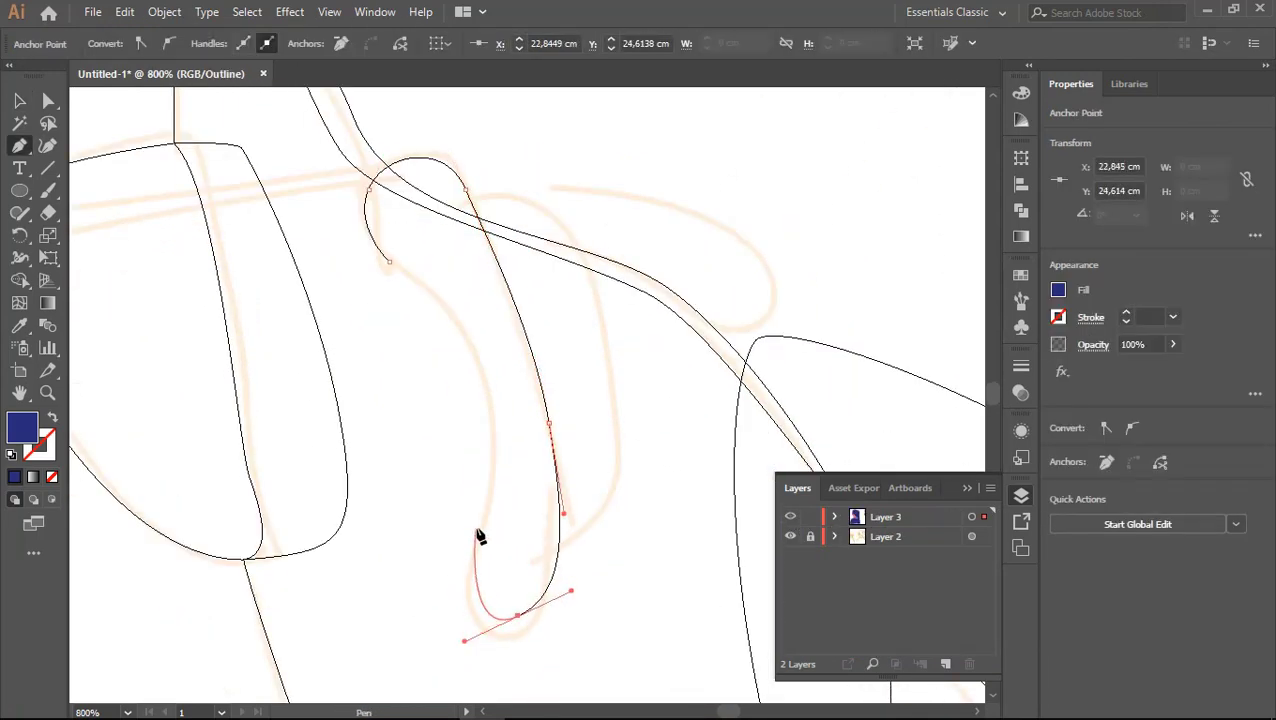
drag(478, 523, 506, 467)
drag(452, 323, 424, 290)
click(424, 290)
Step: Draw the inner ear curve, close the ear shape and return to colour preview
click(462, 226)
drag(565, 232, 598, 256)
drag(622, 385, 617, 447)
drag(613, 513, 568, 557)
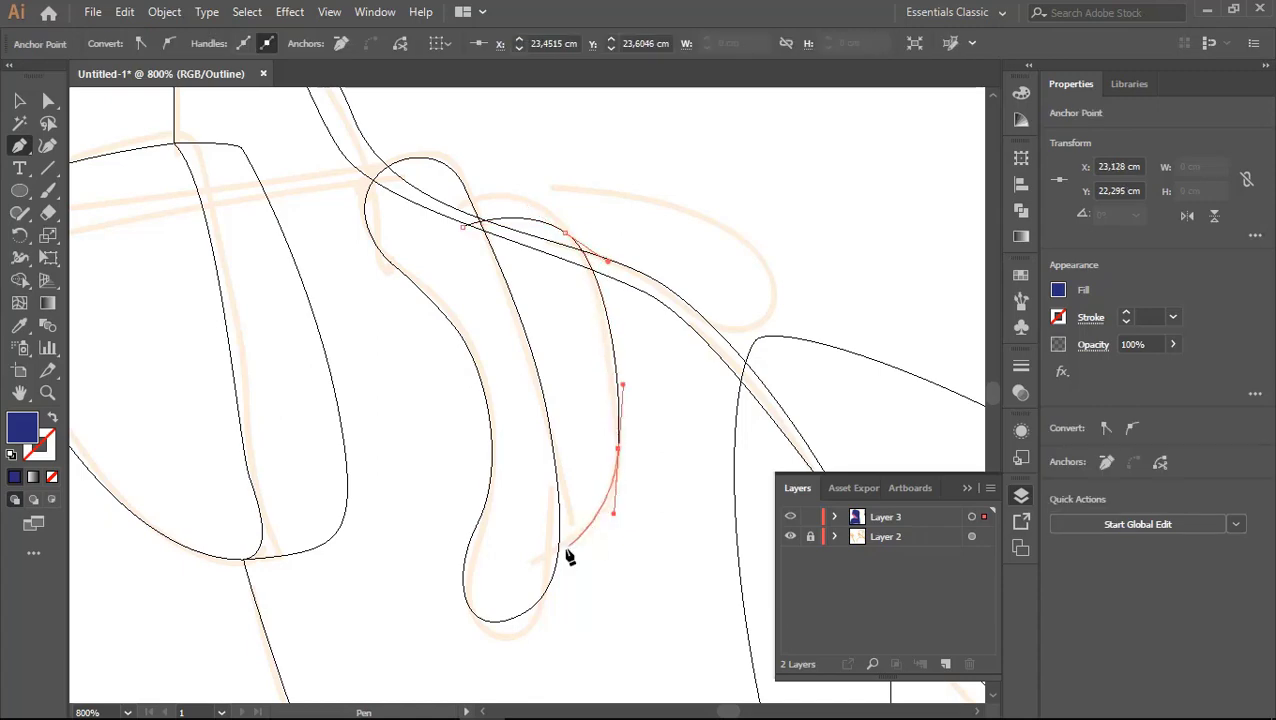
click(462, 226)
key(ctrl+minus)
key(ctrl+y)
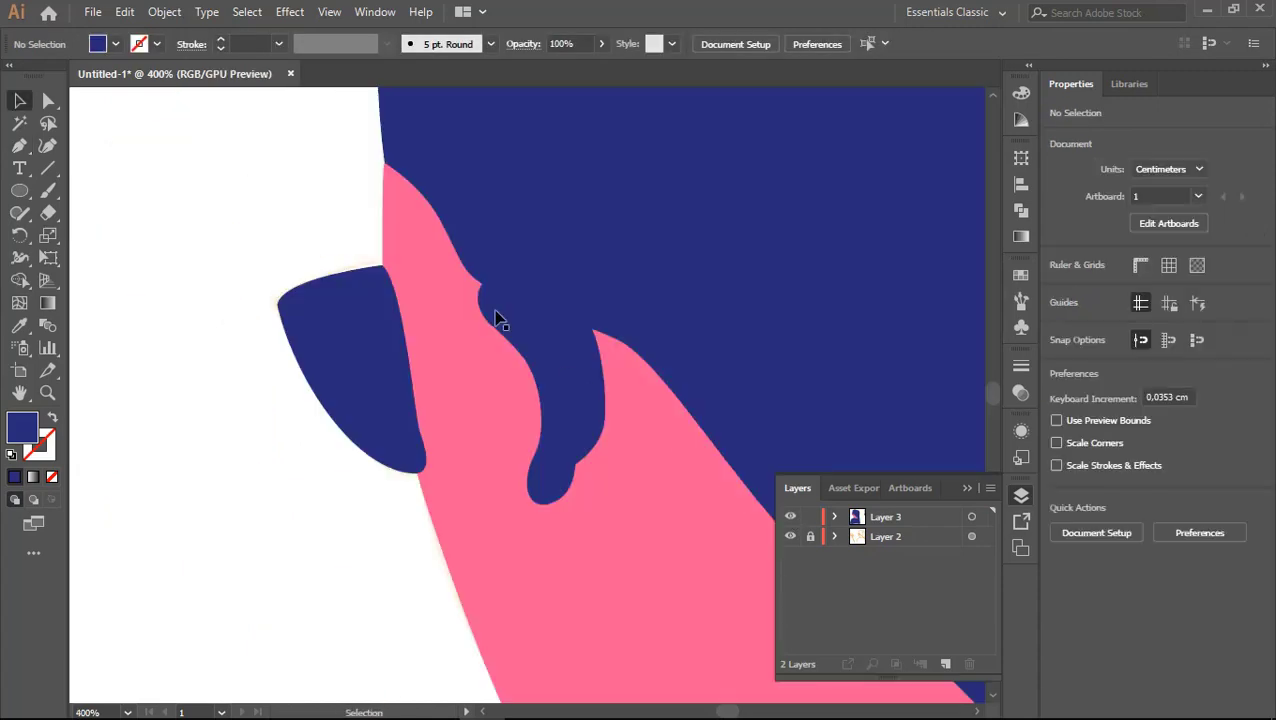
Step: Fill the new ear shape pink from the palette with the Eyedropper
key(ctrl+minus)
click(512, 330)
key(i)
click(555, 402)
key(v)
click(541, 384)
Step: Give the inner ear piece a lighter pink fill via the Color Picker
key(ctrl+plus)
click(450, 350)
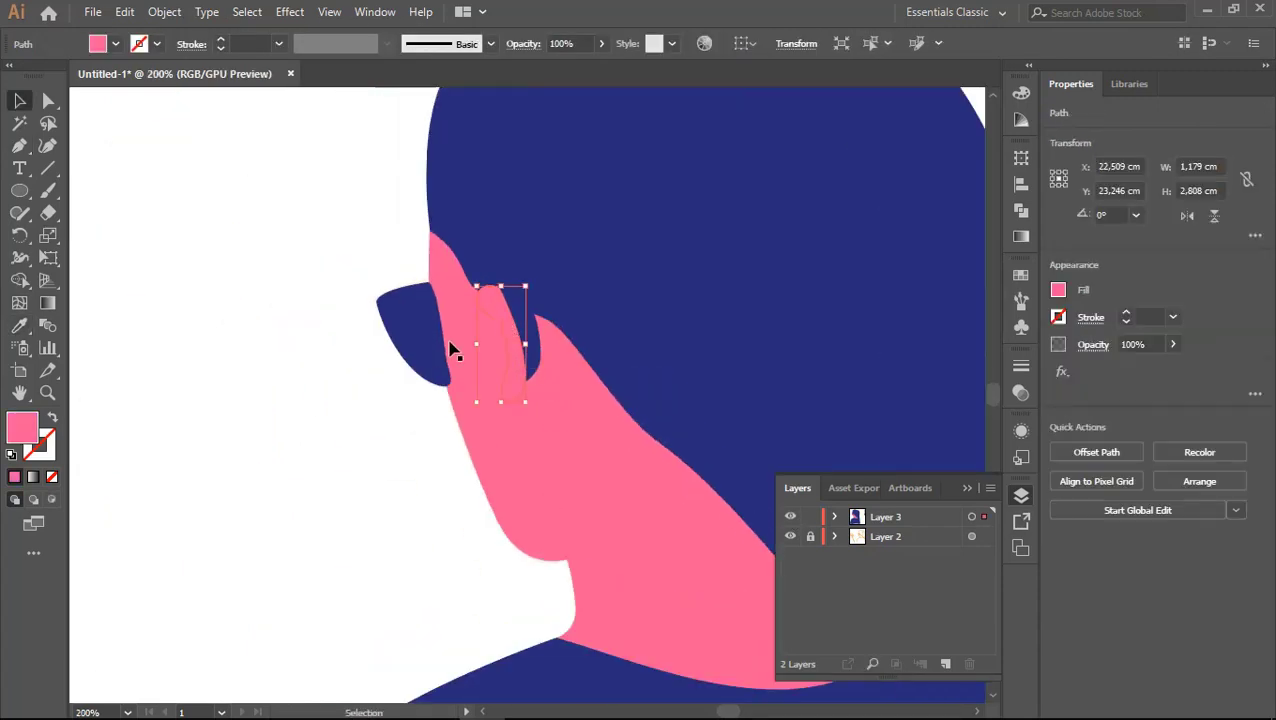
double_click(22, 427)
click(137, 62)
key(Return)
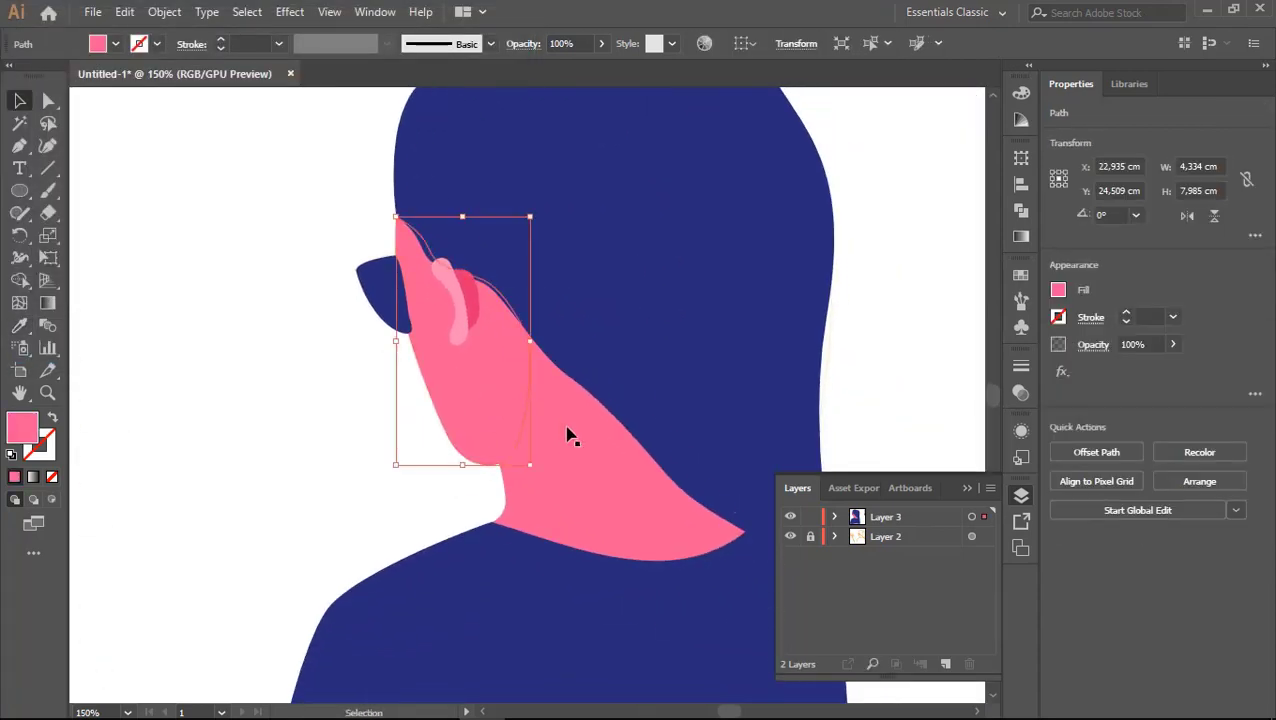
Step: Apply a gradient fill to the ear, shifting the midpoint and deepening the right end's pink
click(1021, 236)
click(802, 316)
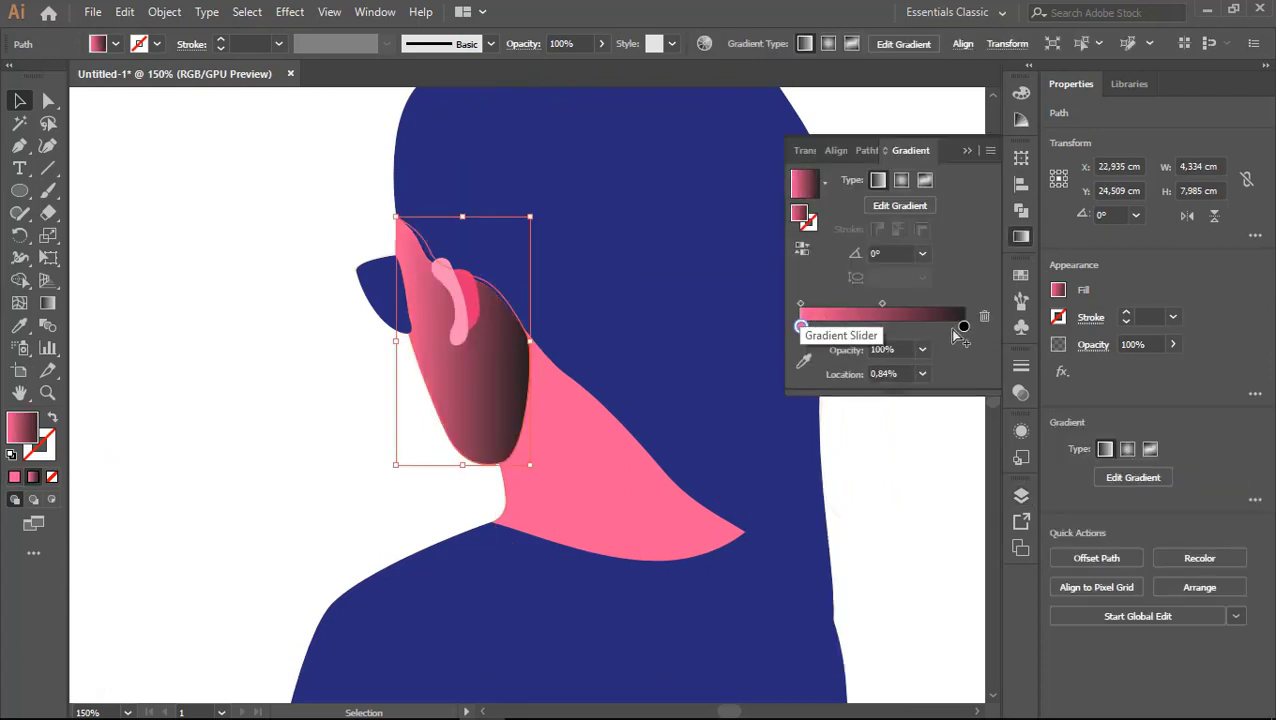
drag(949, 328, 905, 327)
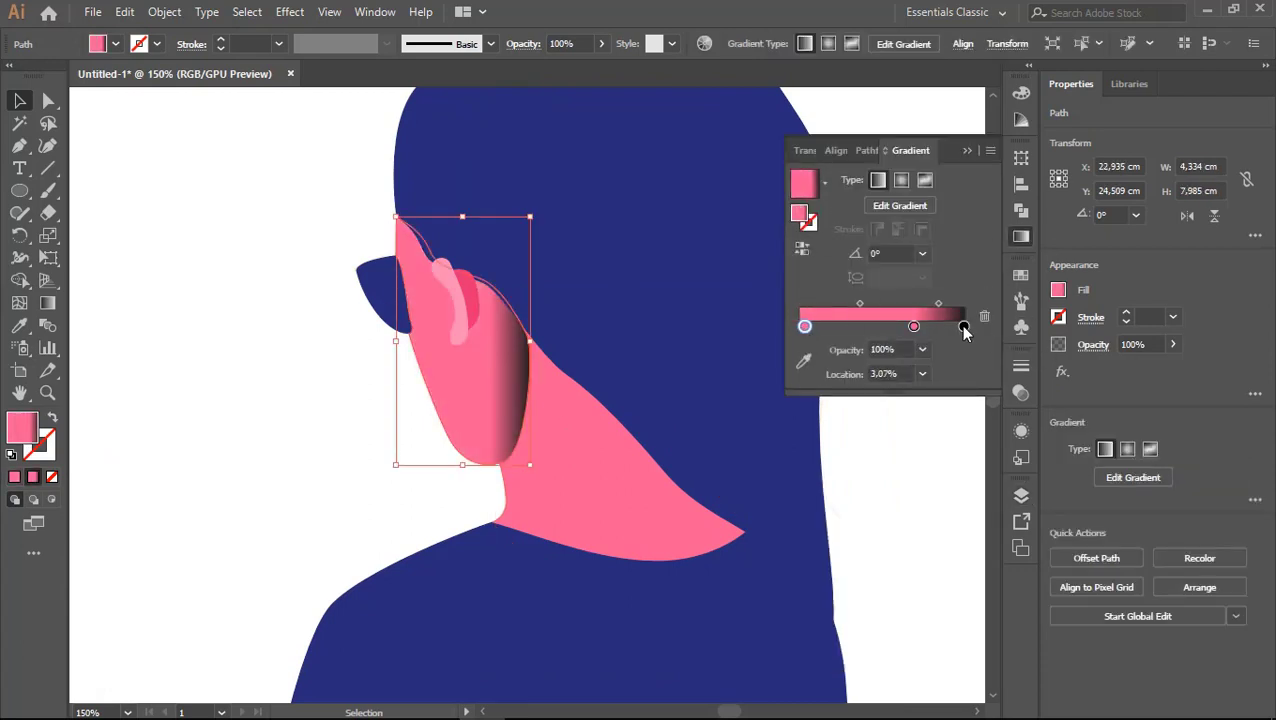
double_click(960, 325)
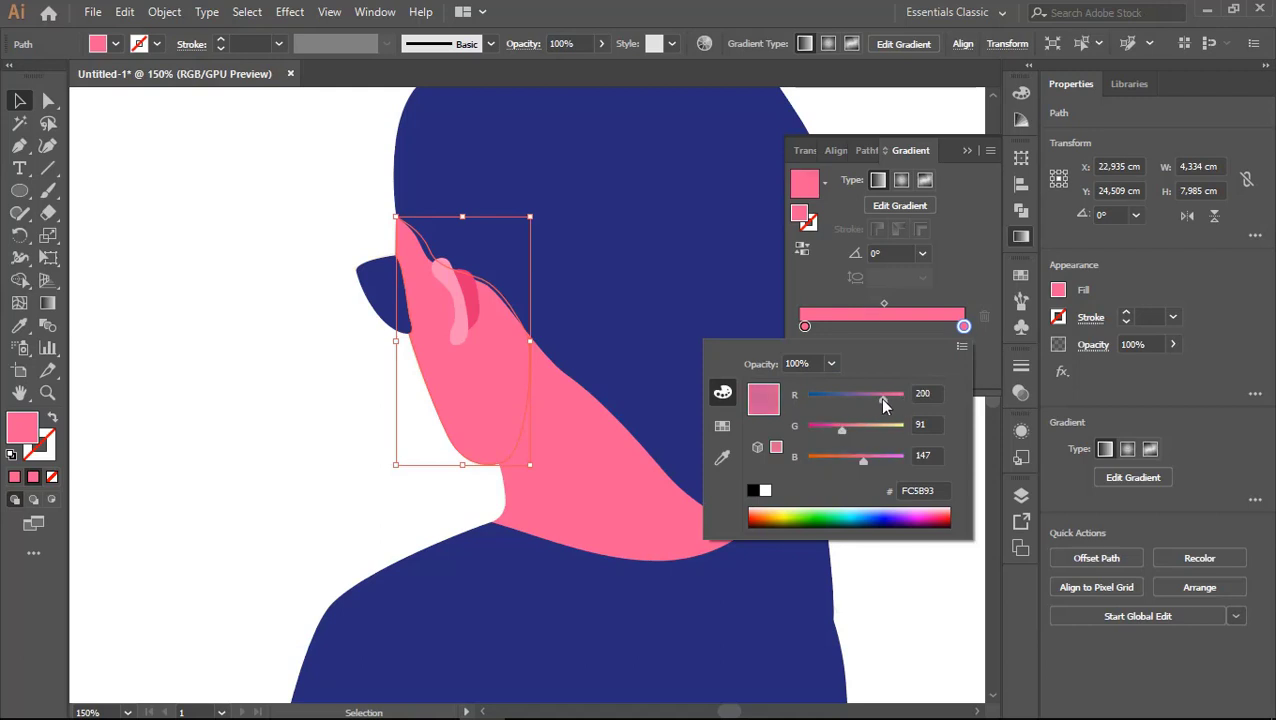
drag(884, 398, 895, 396)
drag(842, 428, 829, 428)
Step: Lighten the pink of the ear gradient's left end
click(805, 326)
double_click(805, 326)
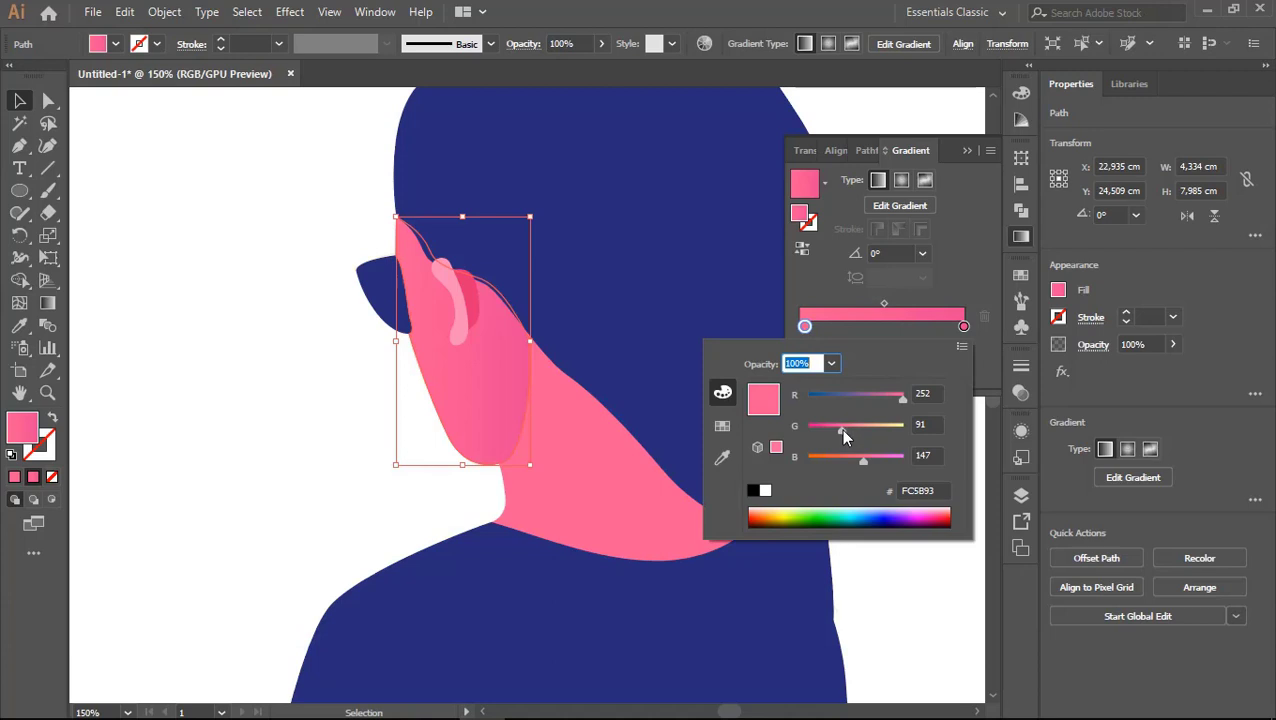
drag(841, 430, 850, 430)
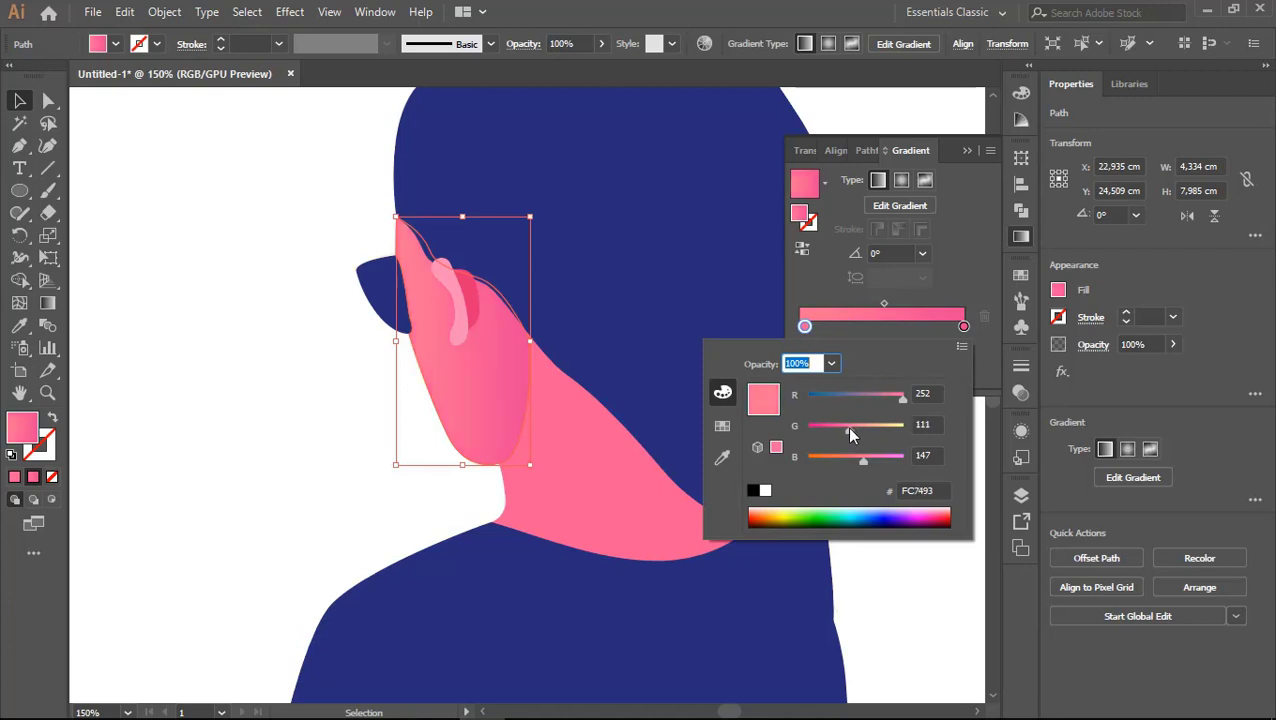
key(ctrl+shift+a)
scroll(436, 333, down, 3)
scroll(445, 312, up, 5)
scroll(445, 312, down, 1)
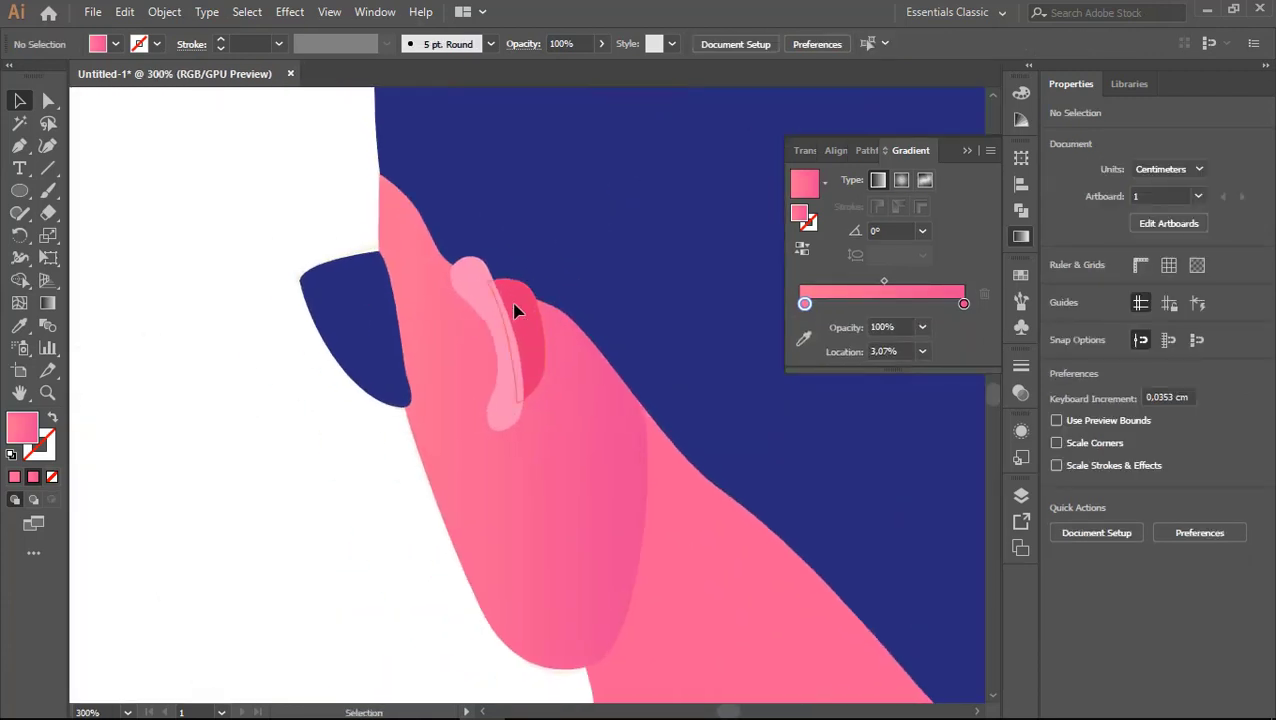
Step: Give the small inner ear piece a darker pink with the Eyedropper
click(484, 305)
key(i)
click(496, 308)
key(v)
Step: Adjust the green value of a gradient stop on the ear highlight strip
click(496, 308)
scroll(496, 308, up, 1)
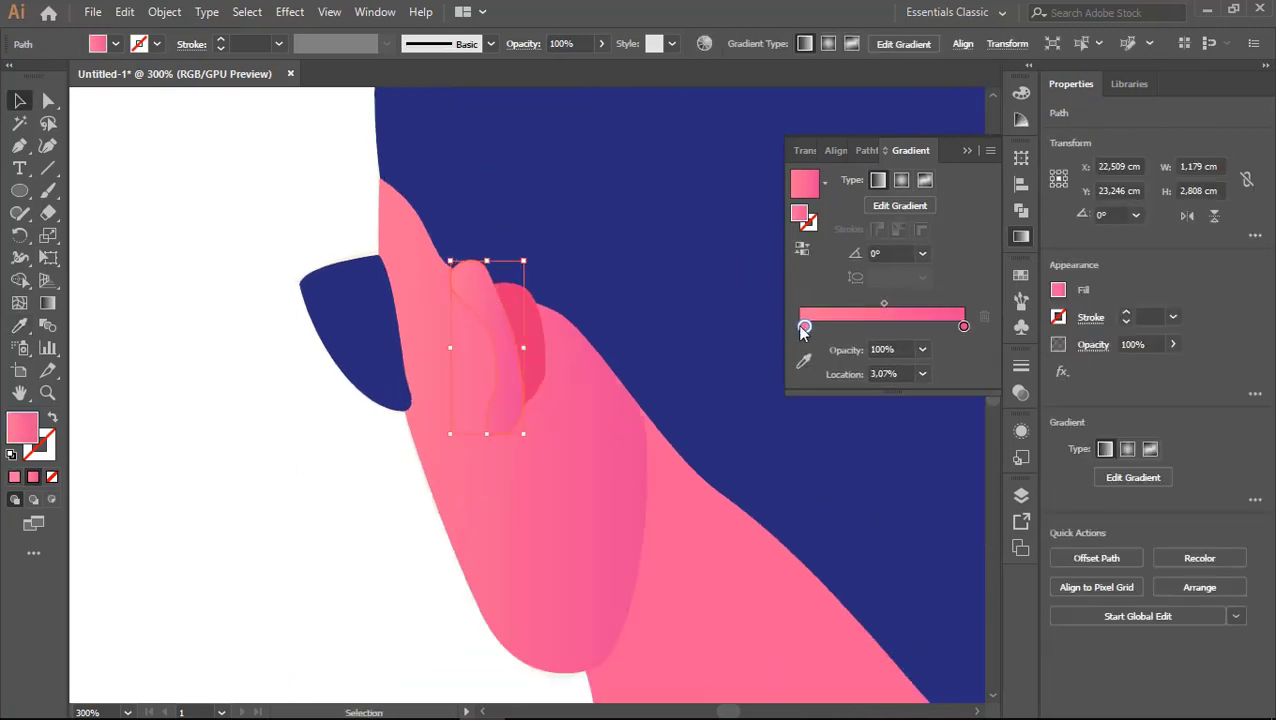
double_click(804, 326)
mouse_move(852, 426)
mouse_down()
mouse_move(863, 428)
mouse_move(857, 459)
mouse_up()
key(ctrl+shift+a)
Step: Reselect the ear highlight strip and ear shape, sampling colour with the Eyedropper
scroll(510, 407, down, 1)
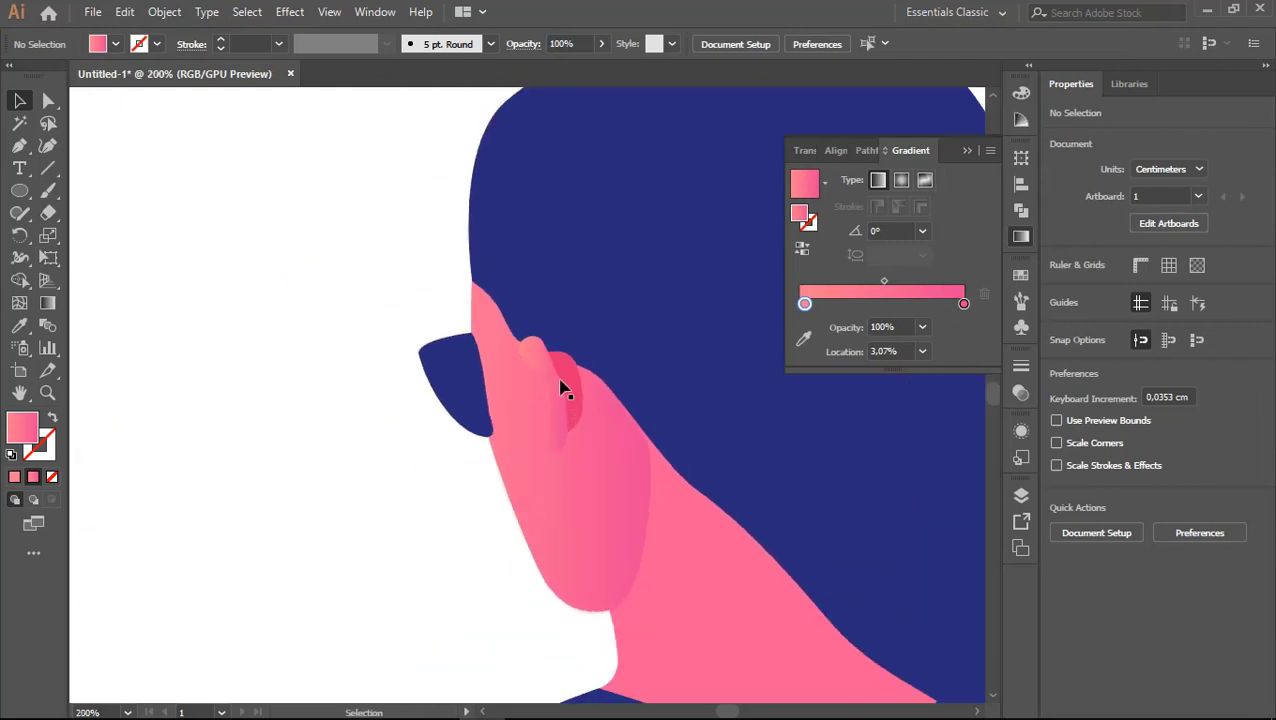
click(559, 375)
scroll(559, 375, up, 2)
key(ctrl+shift+a)
click(527, 360)
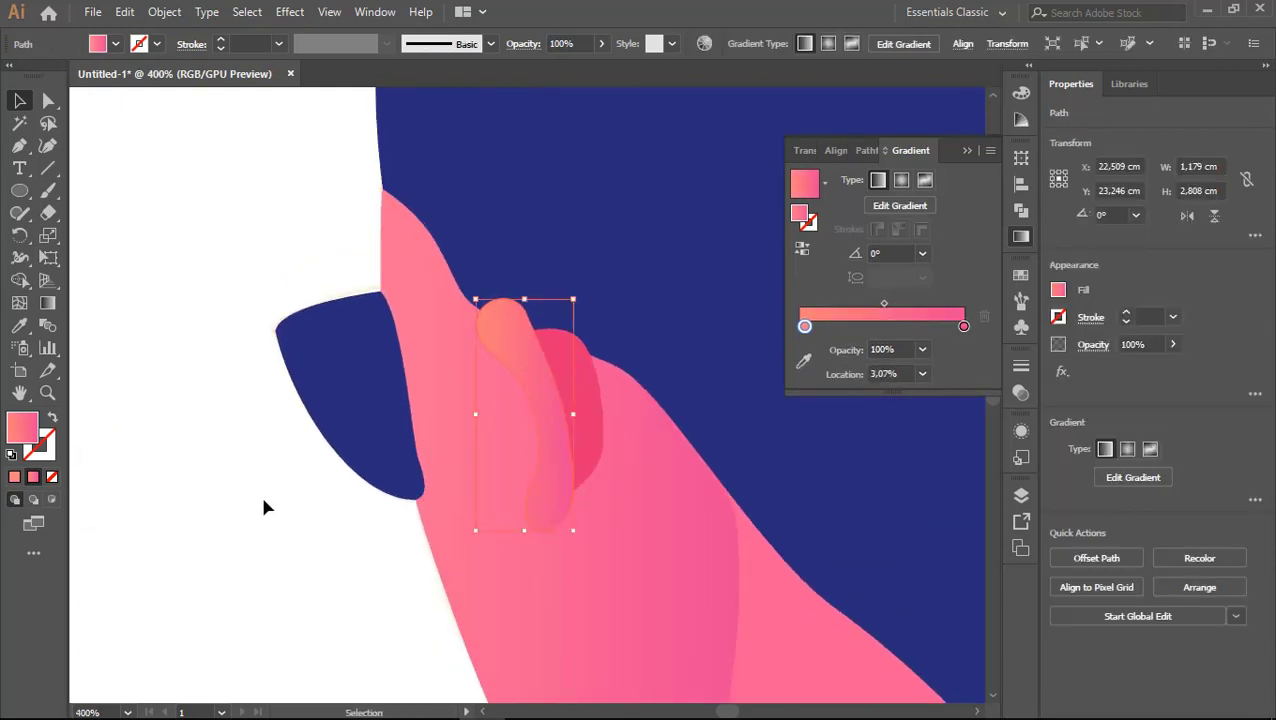
click(265, 507)
scroll(600, 540, down, 1)
click(553, 447)
key(i)
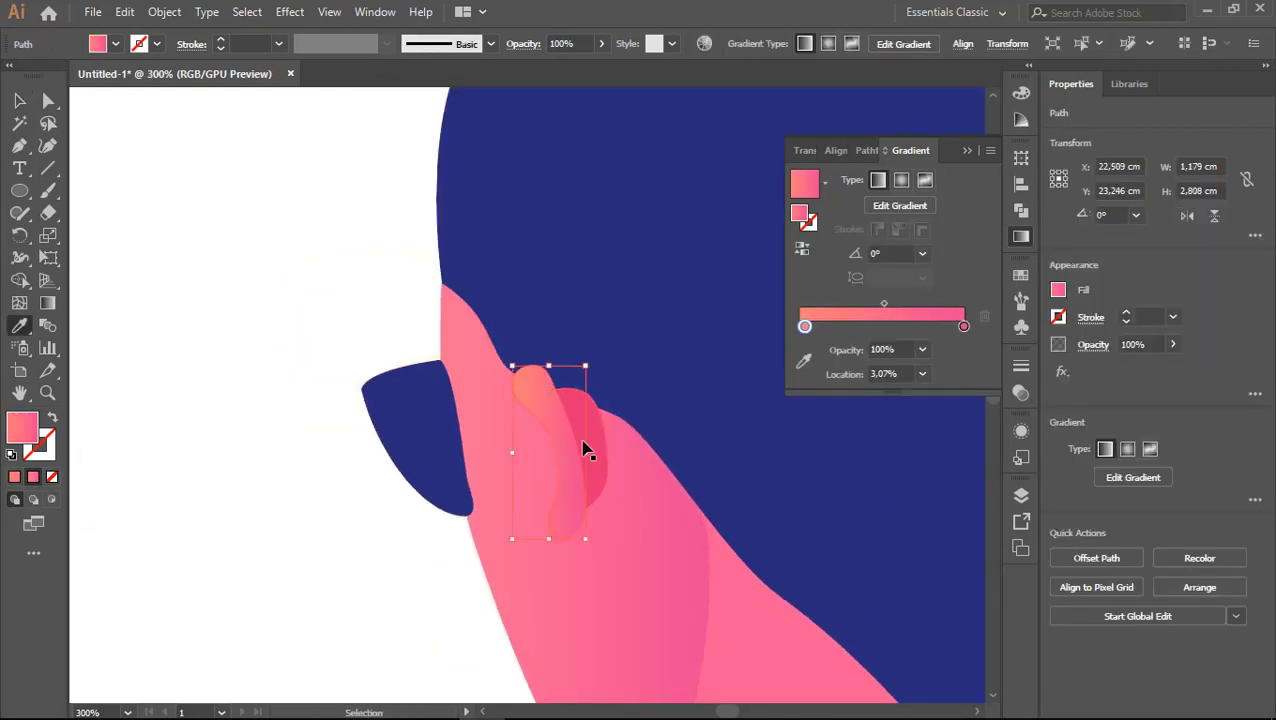
scroll(580, 440, down, 1)
scroll(490, 284, up, 1)
Step: Give the ear piece a lighter pink fill through the Color Picker
click(490, 284)
double_click(22, 428)
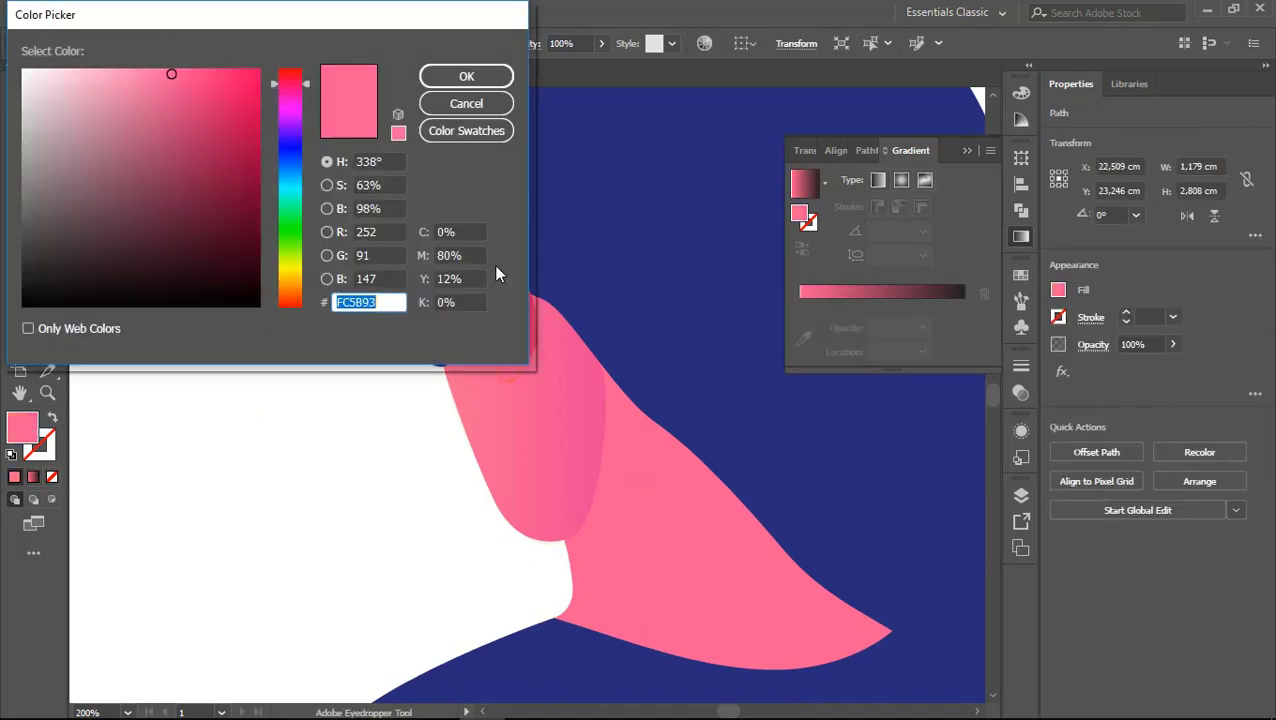
click(126, 62)
click(466, 76)
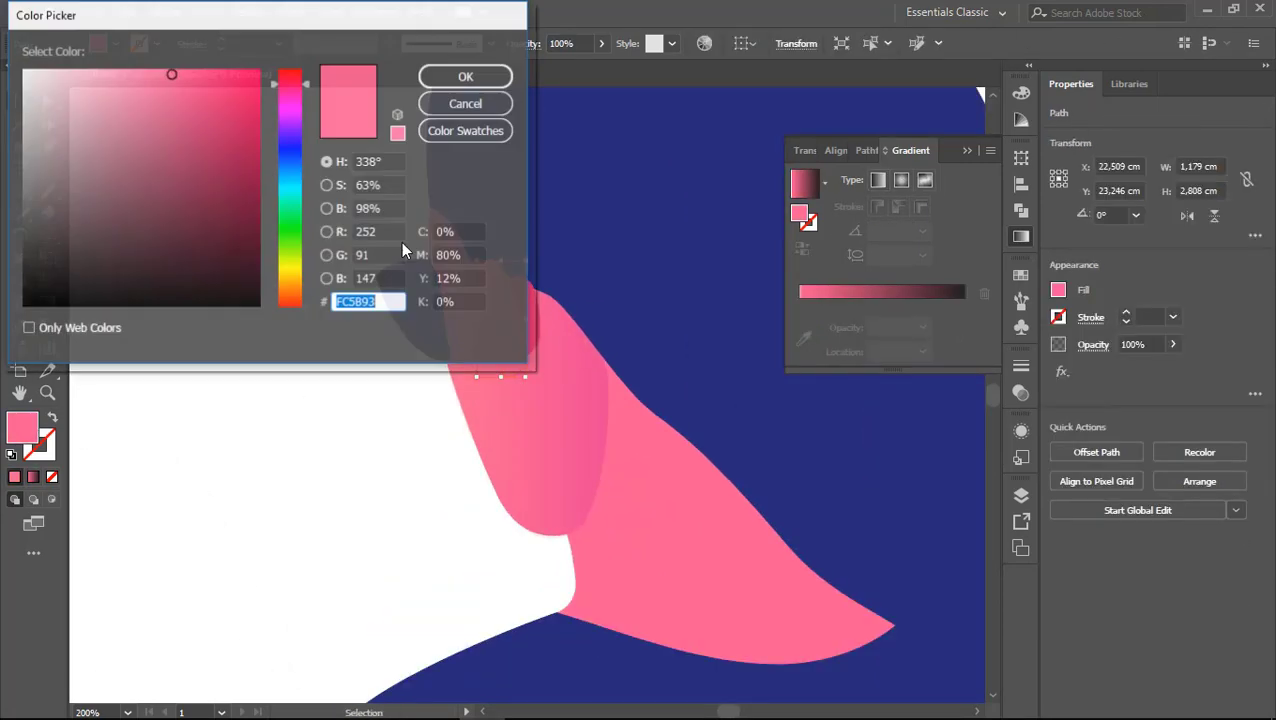
Step: Run a pink gradient across the neck with the Gradient tool
click(636, 472)
key(g)
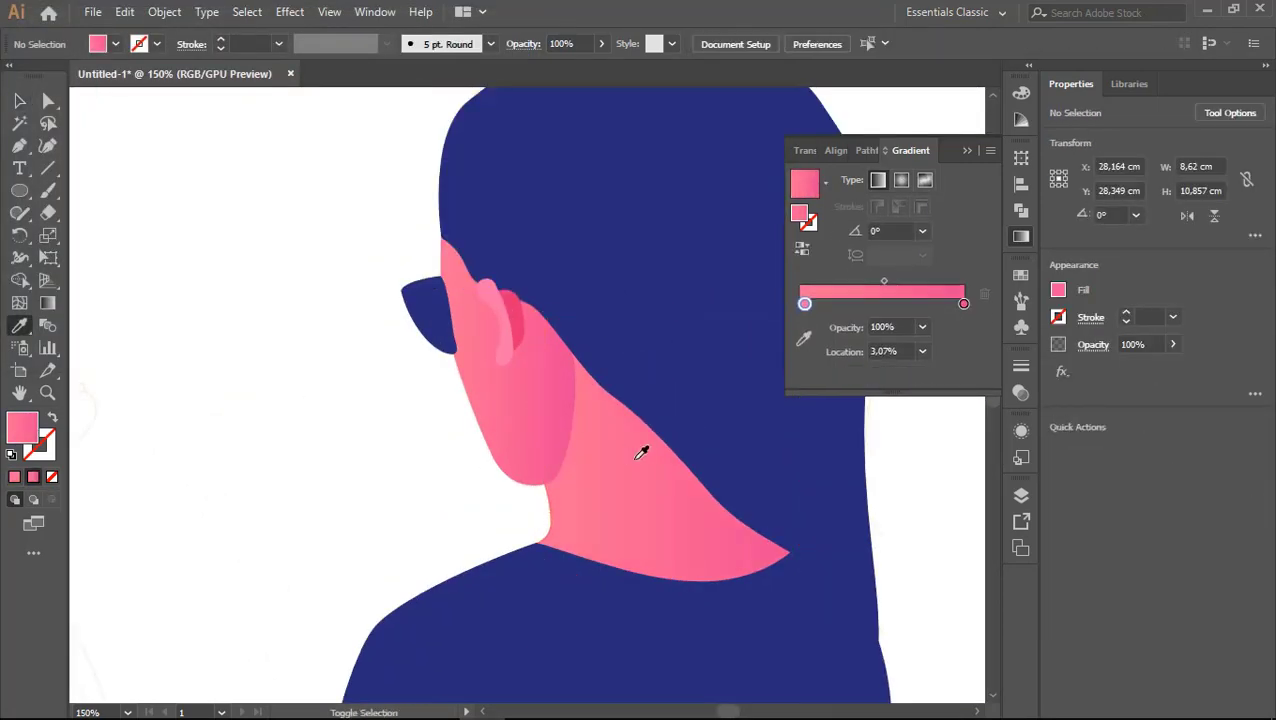
drag(672, 540, 684, 553)
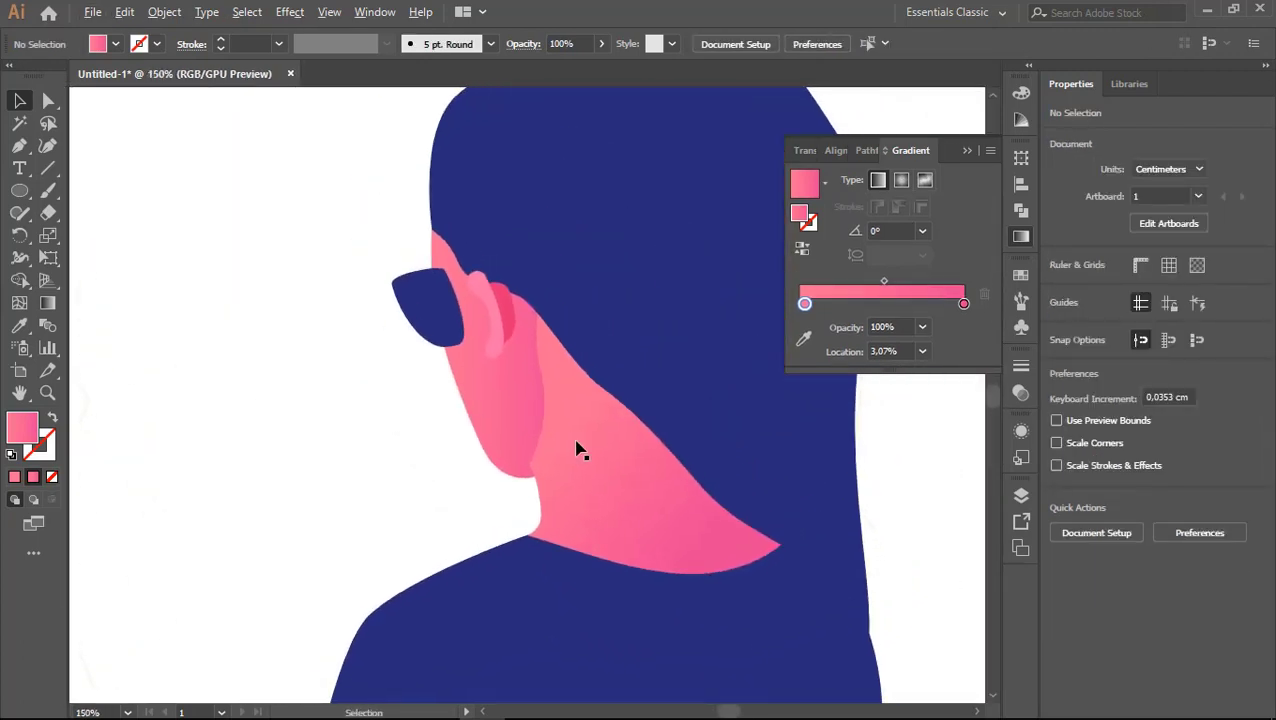
Step: Give the hair a gradient fill with the left stop shifted towards purple
click(518, 386)
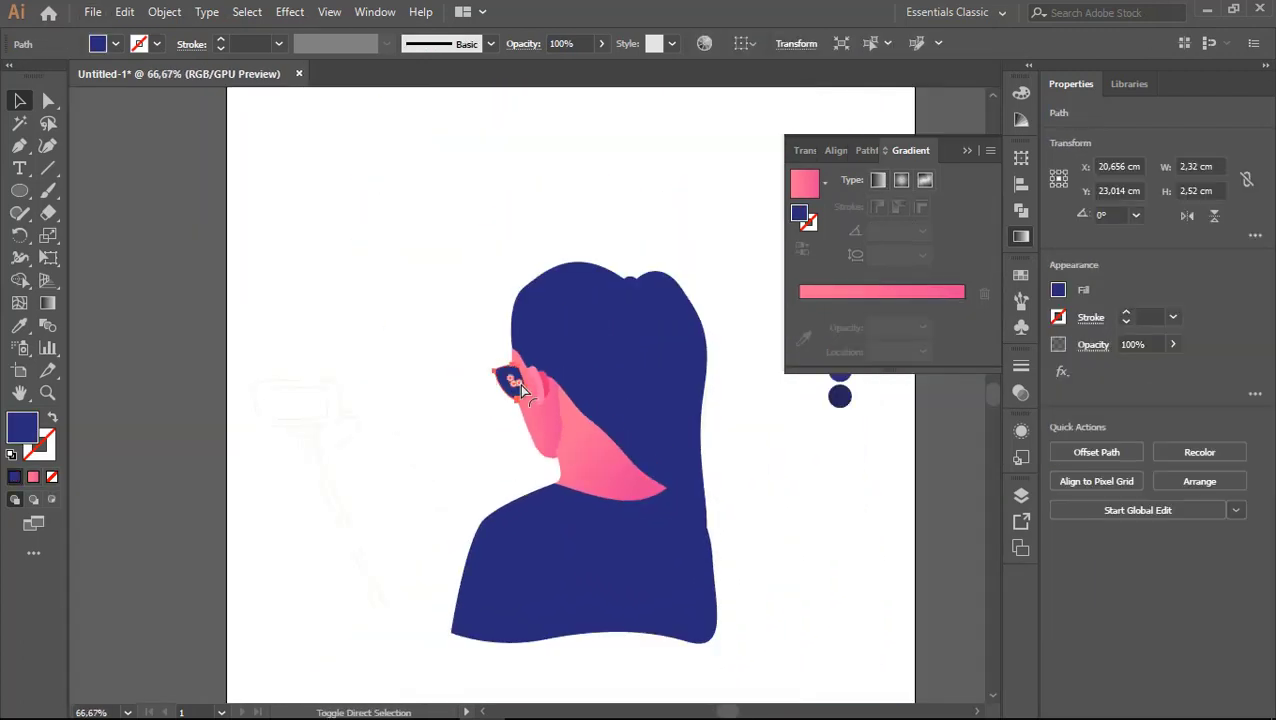
click(800, 318)
click(871, 326)
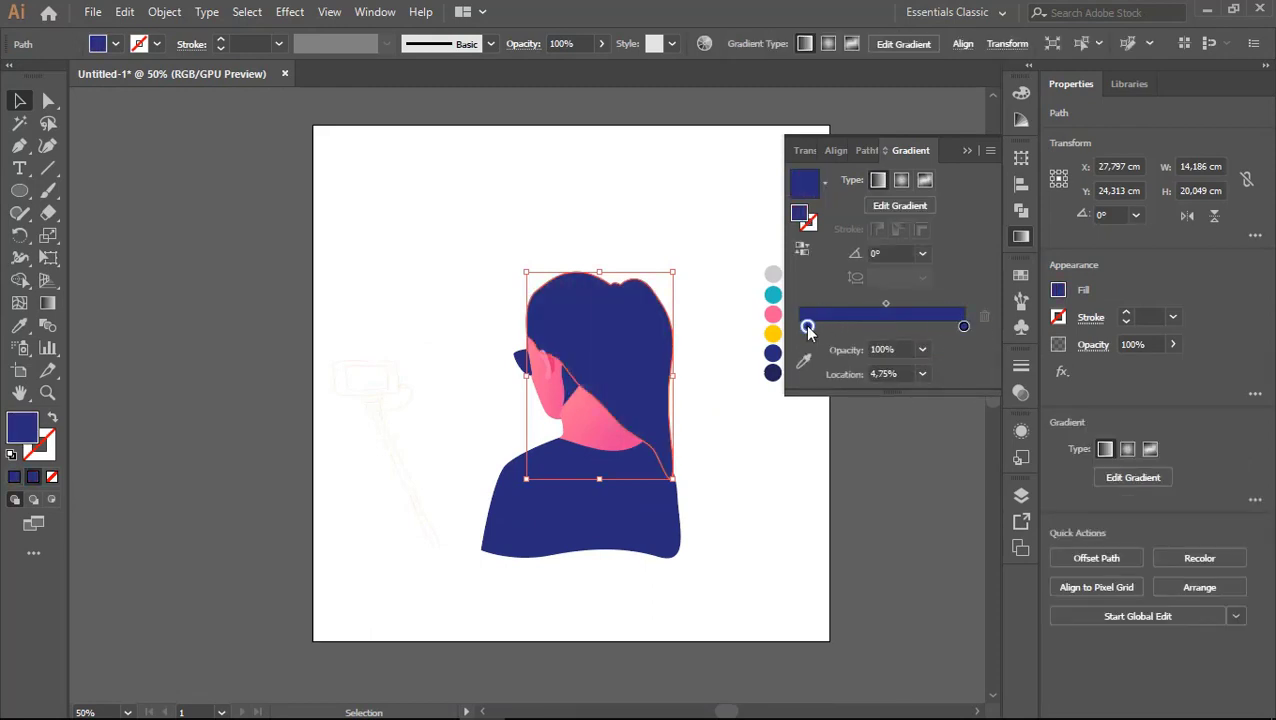
double_click(808, 326)
drag(824, 396, 850, 399)
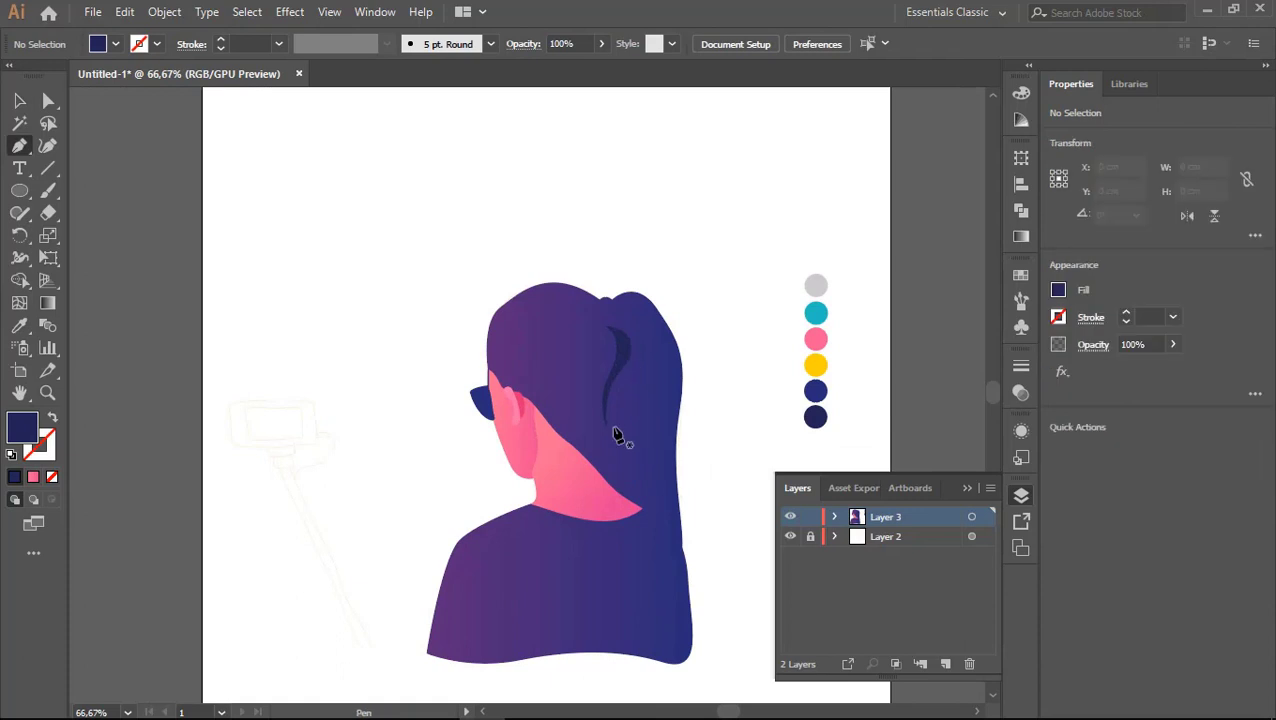
Step: Zoom out and back in on the figure, restoring the Gradient panel
key(ctrl+minus)
key(ctrl+minus)
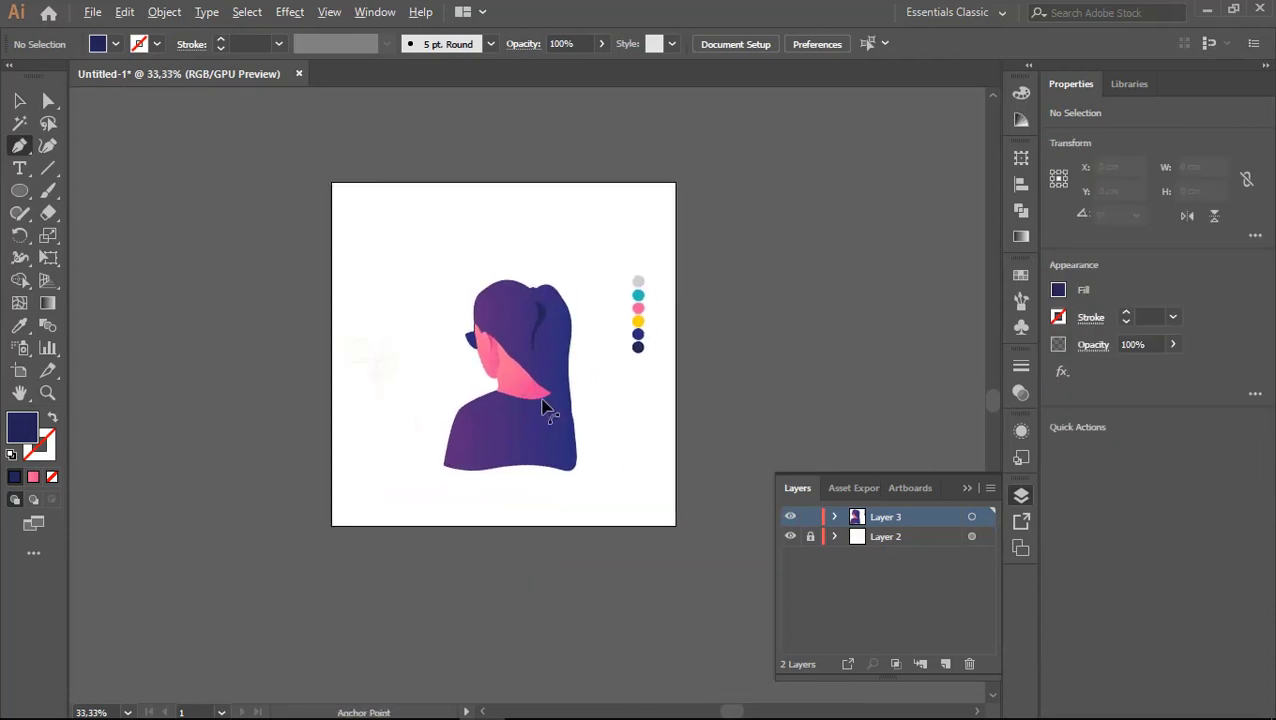
key(ctrl+1)
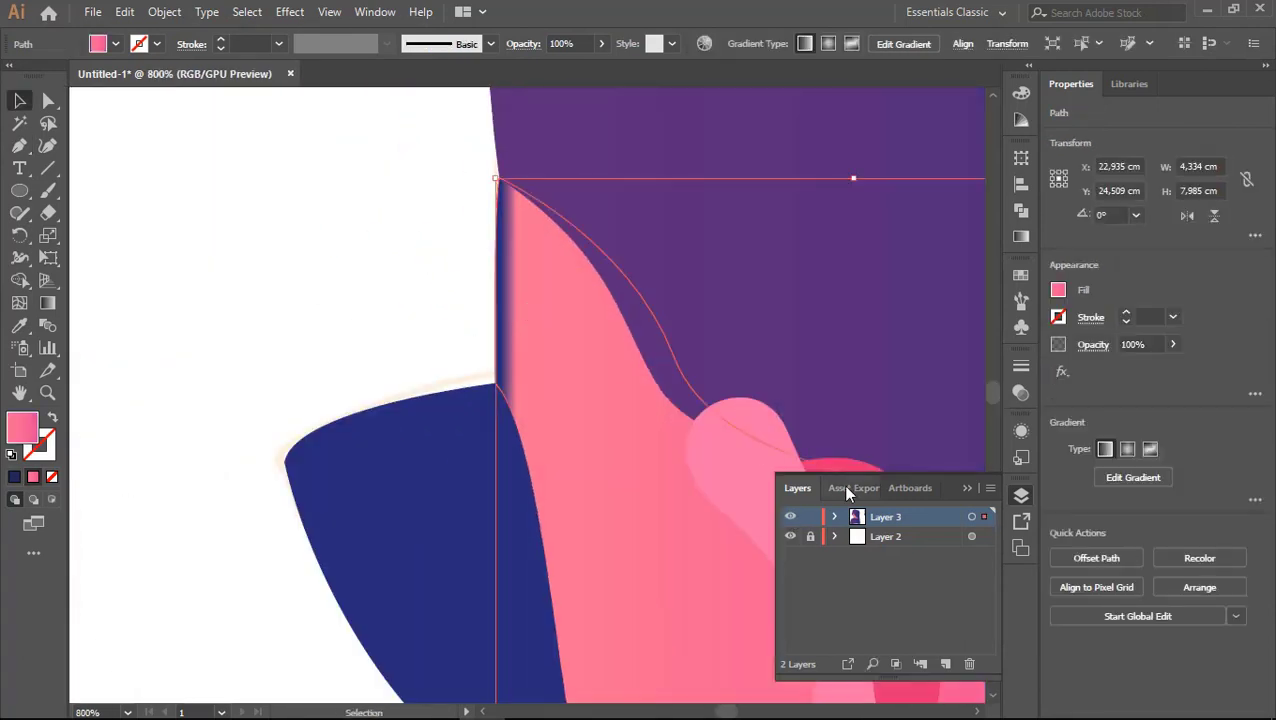
click(1020, 238)
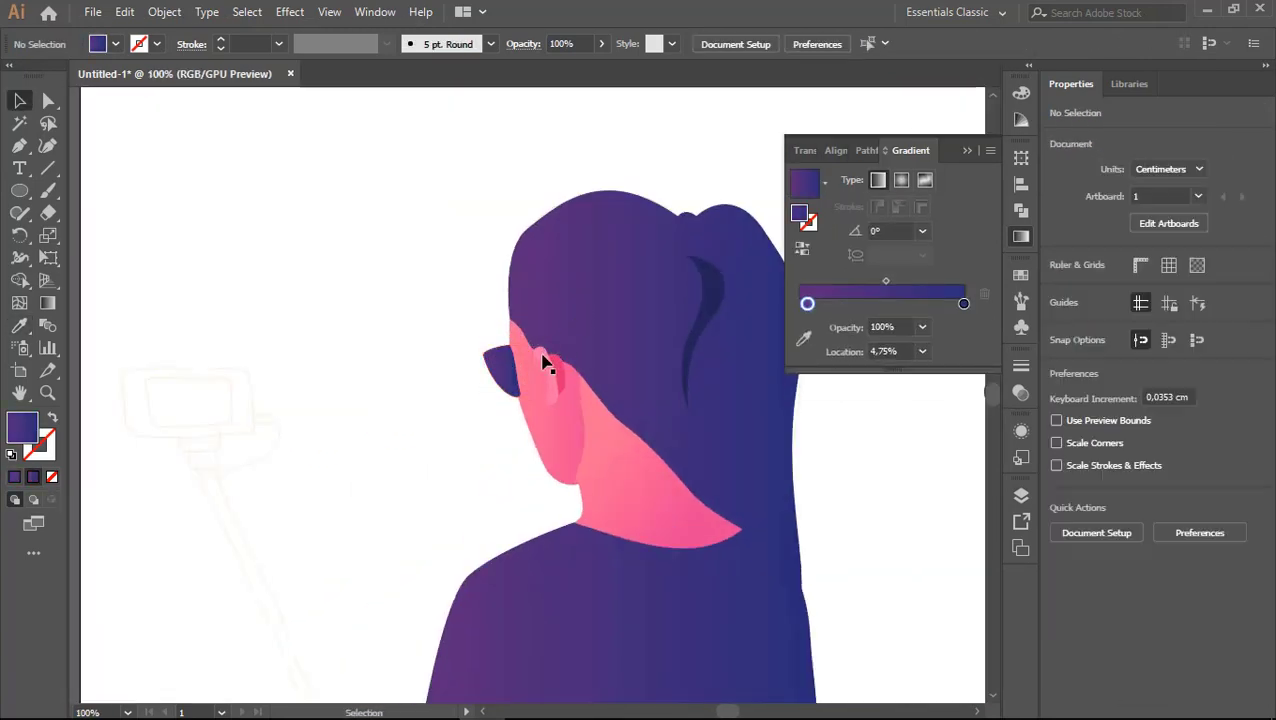
scroll(478, 384, down, 1)
scroll(612, 399, down, 1)
scroll(597, 390, up, 6)
Step: Select the inner ear and light pink ear curve, then show the Layers list
click(597, 390)
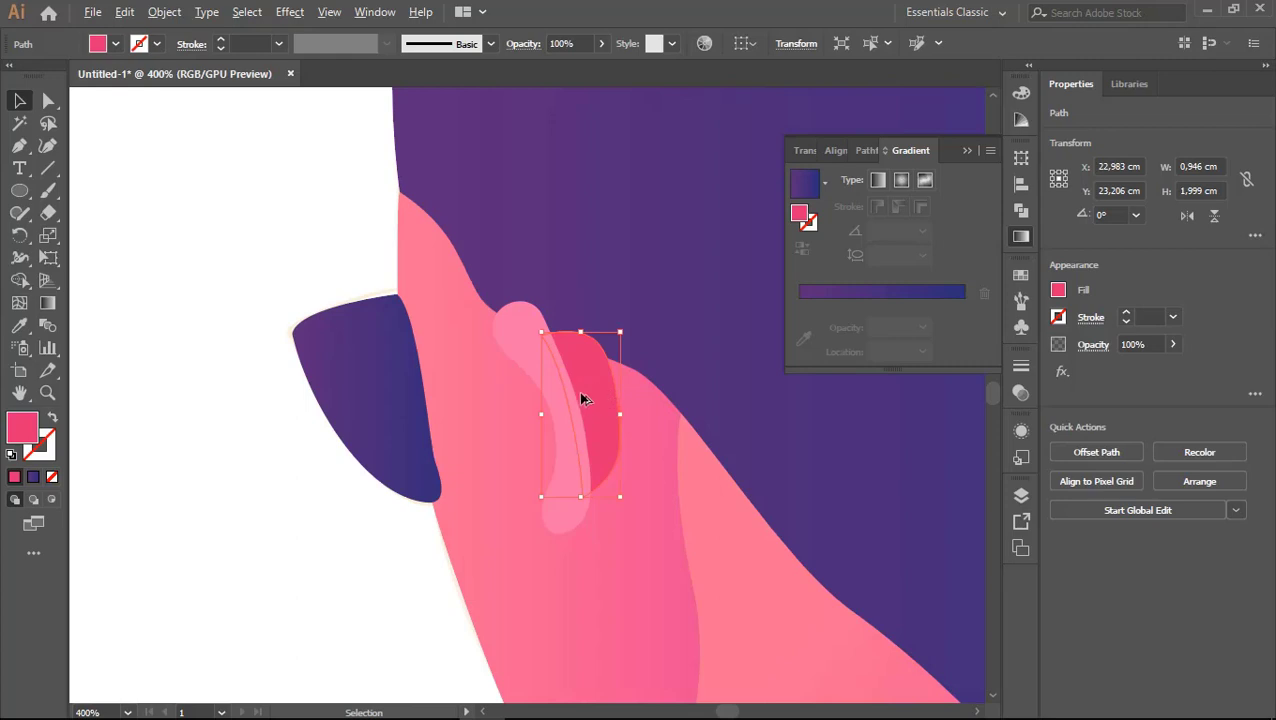
scroll(584, 398, down, 4)
scroll(564, 385, up, 5)
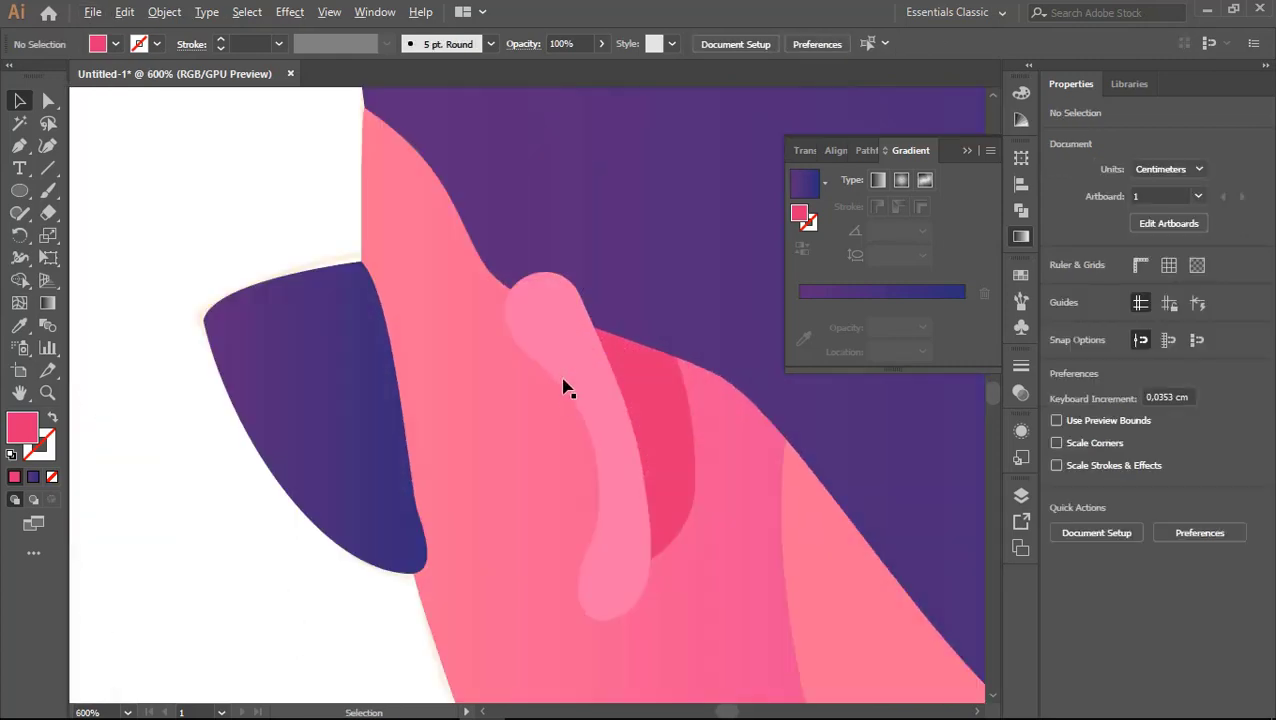
click(579, 286)
scroll(622, 380, down, 6)
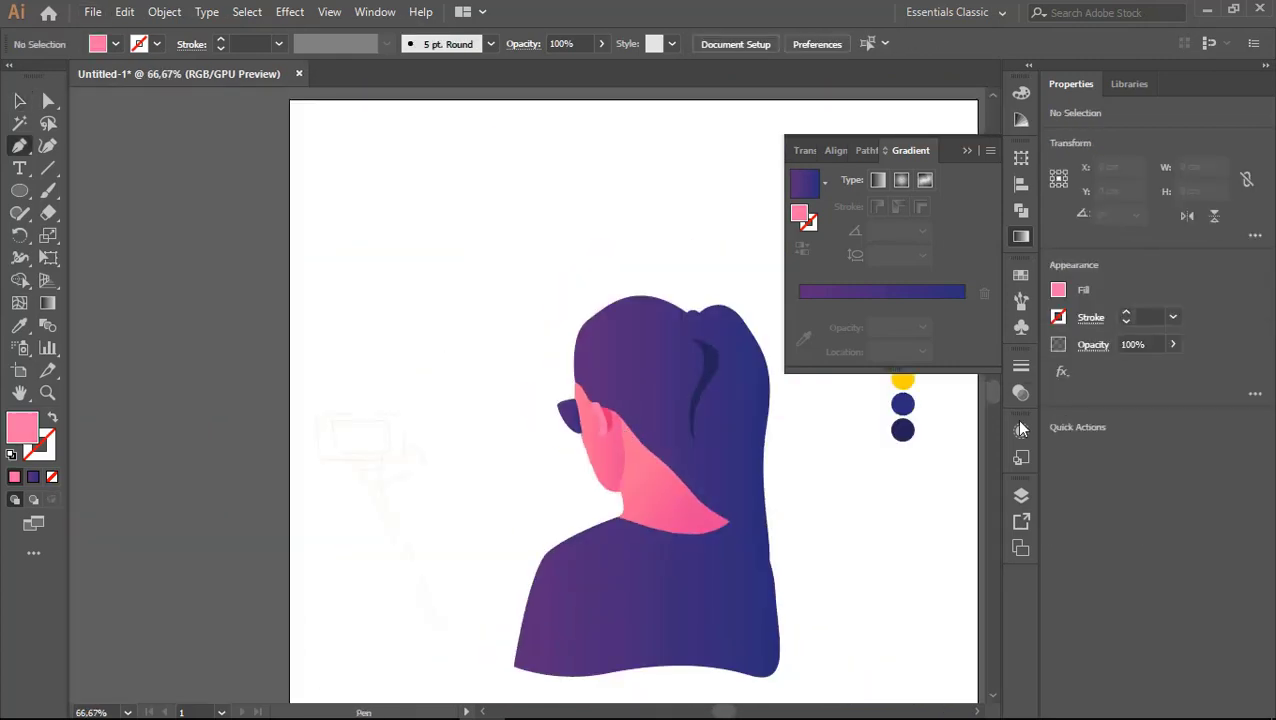
click(1021, 495)
scroll(436, 384, up, 1)
scroll(388, 350, up, 2)
Step: Draw a rounded rectangle sized over the phone sketch
key(m)
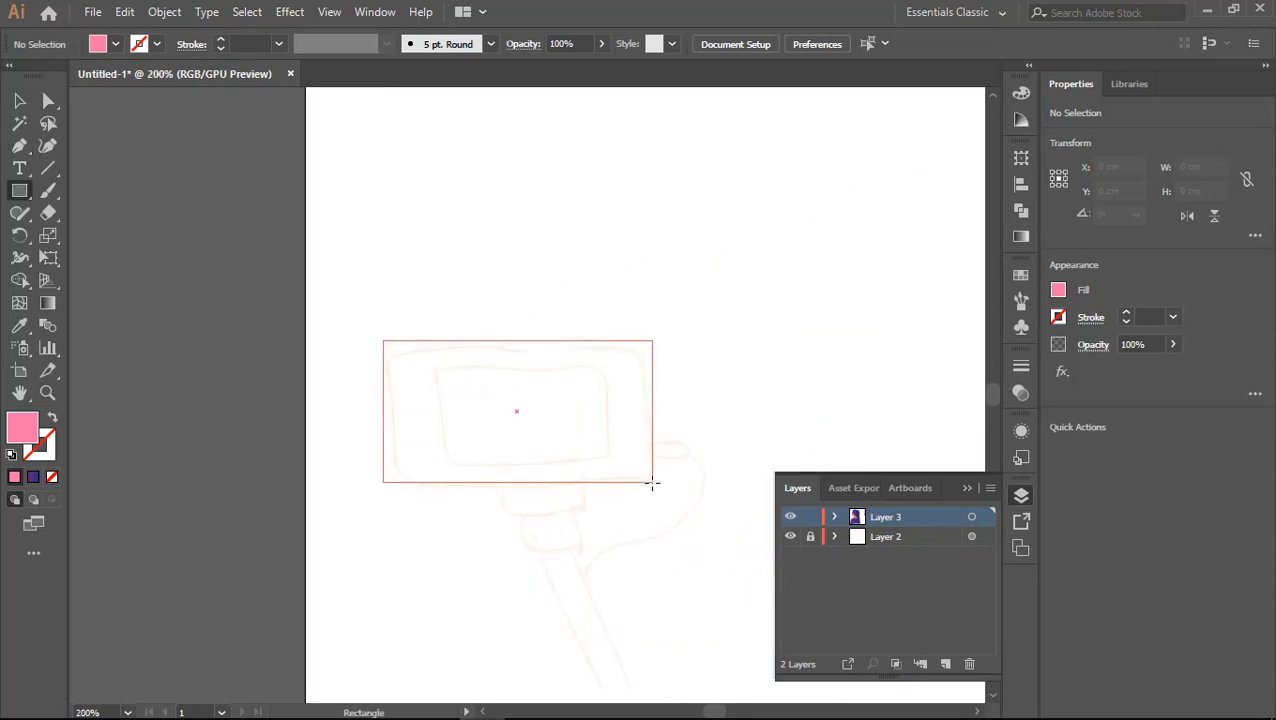
drag(652, 483, 653, 484)
drag(391, 410, 391, 410)
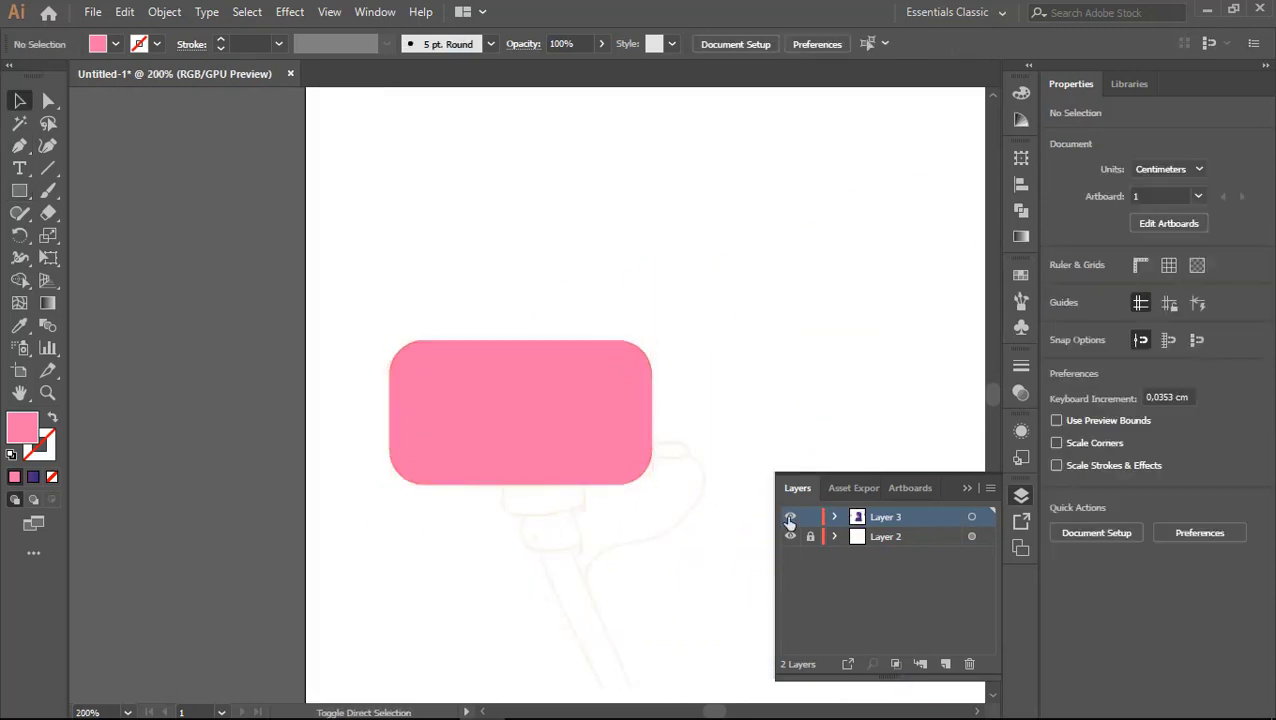
click(456, 352)
Step: Create an inset copy of the rectangle with Offset Path -0.6 cm
click(164, 11)
click(510, 505)
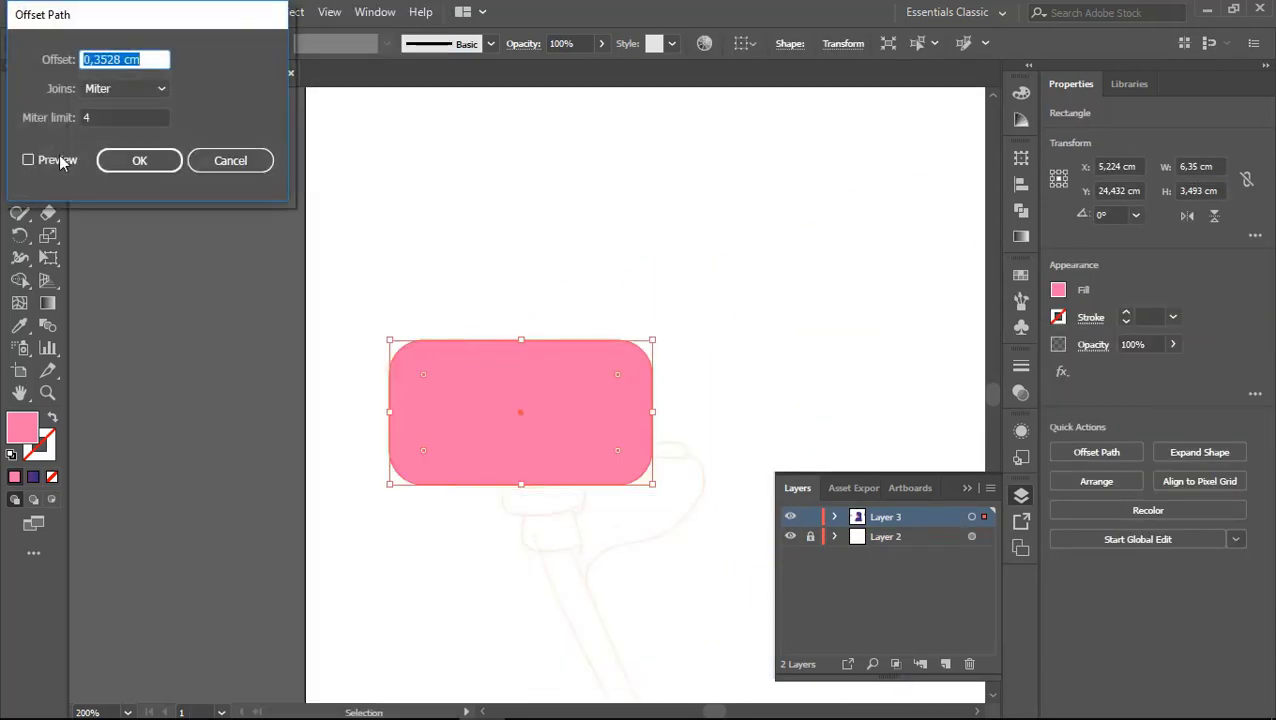
click(139, 160)
key(ctrl+plus)
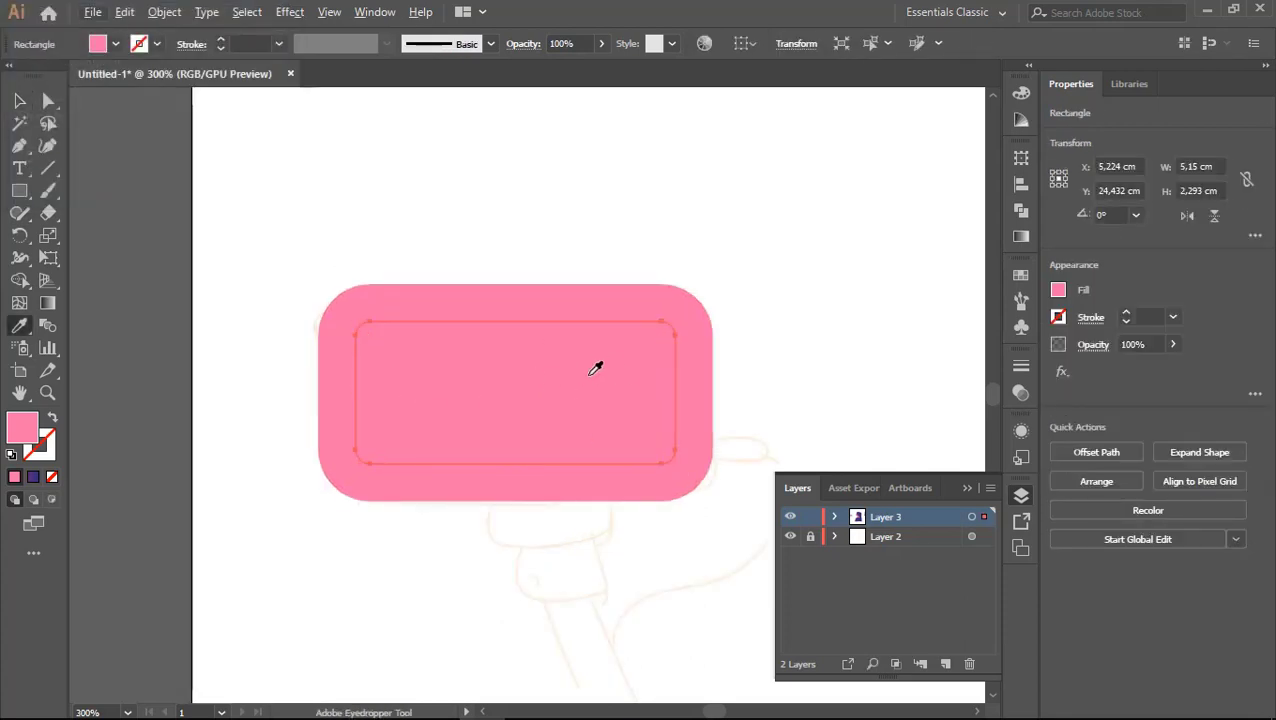
key(ctrl+minus)
key(ctrl+minus)
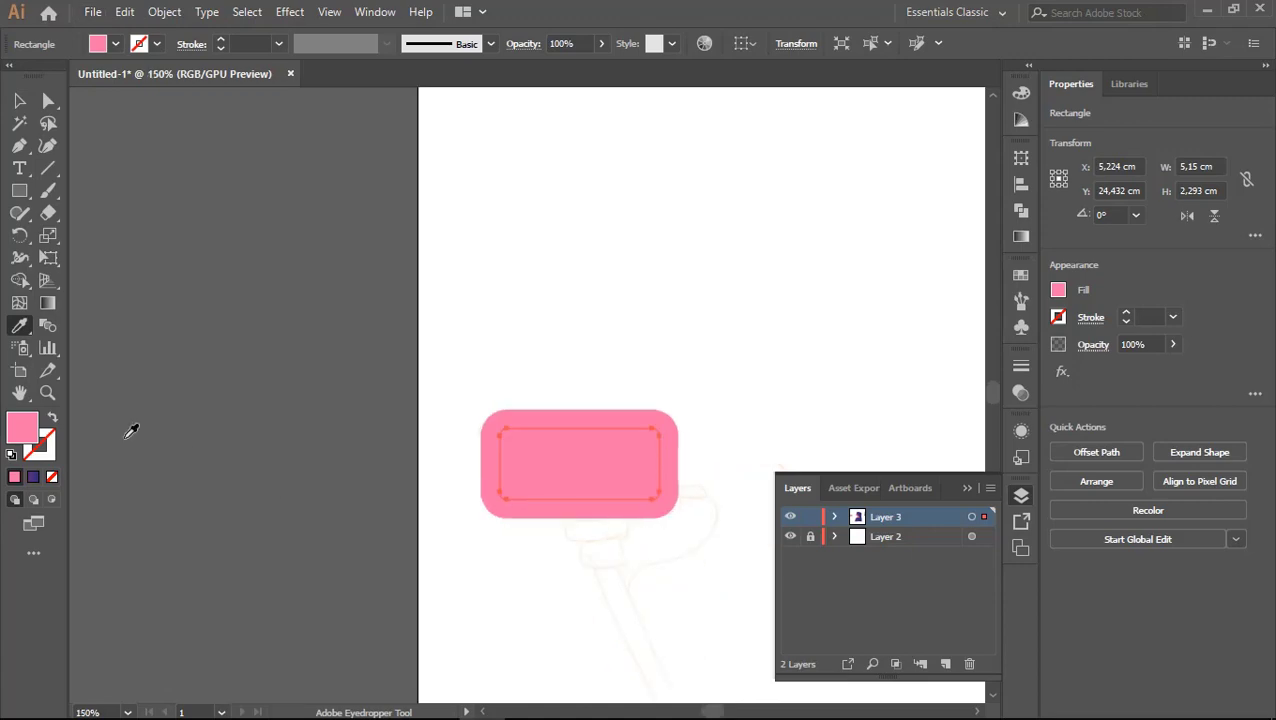
Step: Give the rectangle a darker pink fill through the Color Picker
double_click(22, 428)
click(466, 76)
key(ctrl+minus)
key(ctrl+minus)
key(ctrl+minus)
key(ctrl+plus)
key(ctrl+plus)
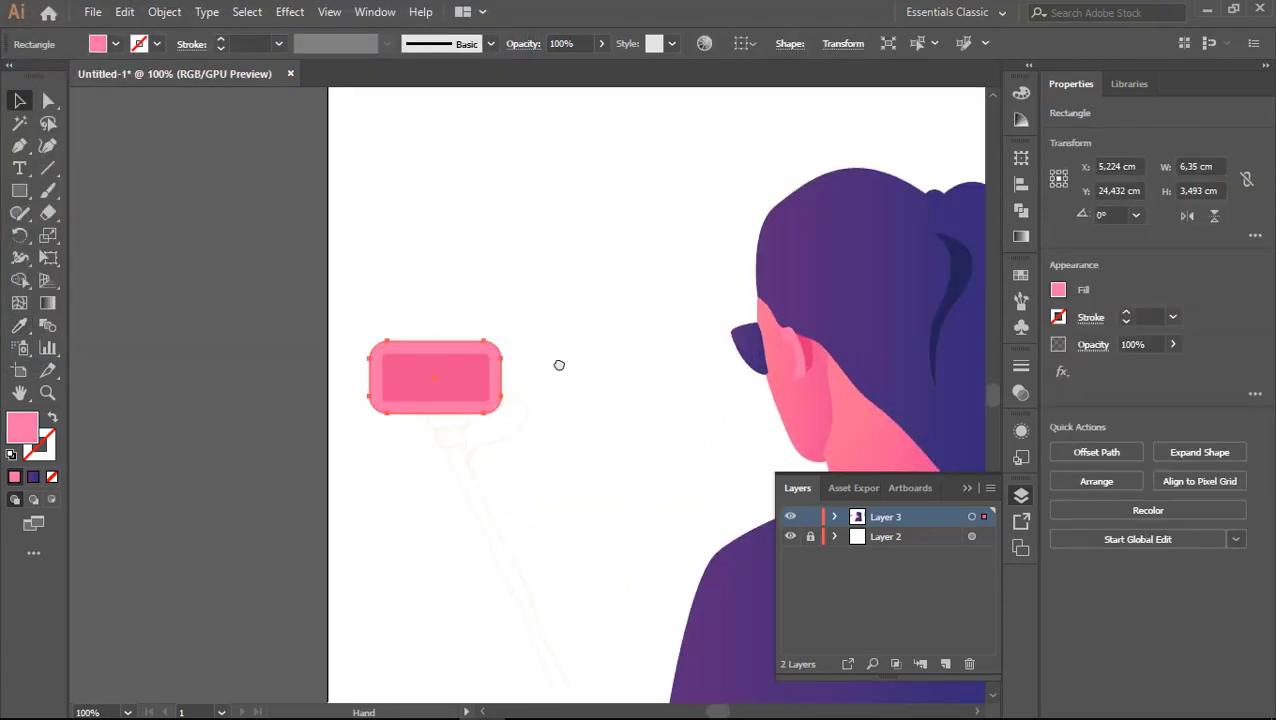
key(ctrl+minus)
Step: Fill the outer rectangle light grey #EFEFEF, then select the inner screen for recolouring
double_click(33, 427)
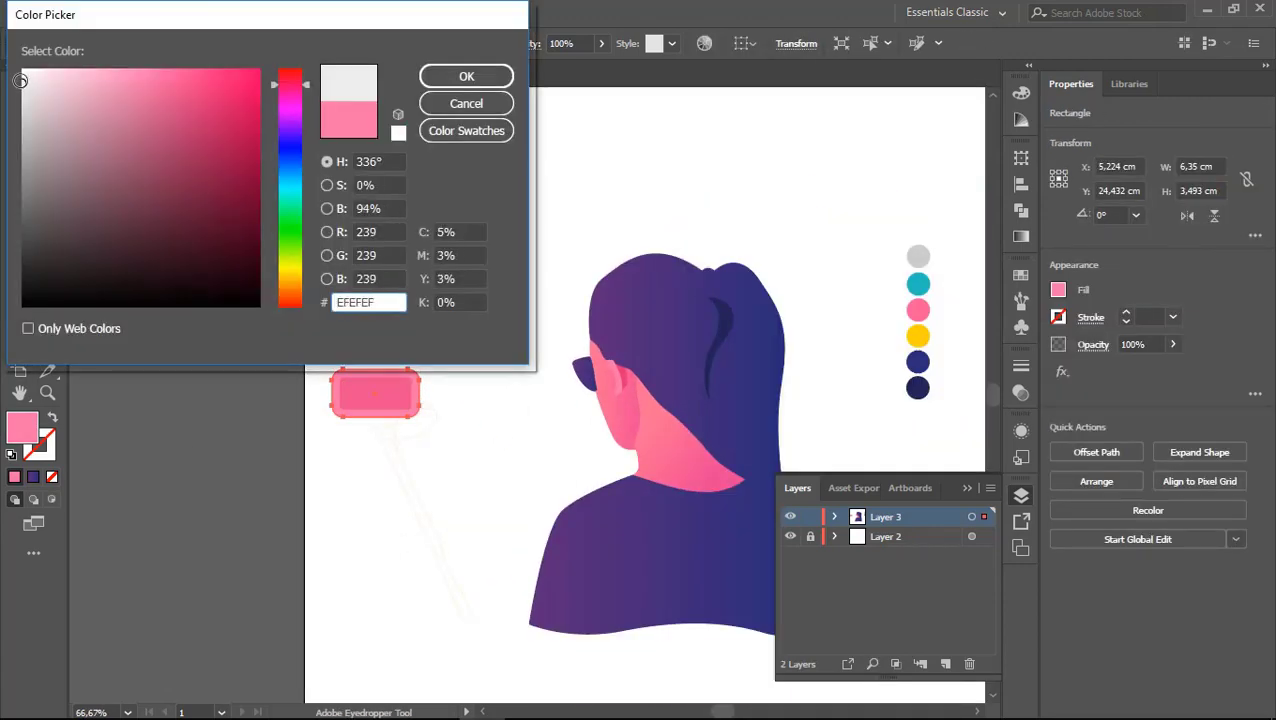
click(466, 103)
key(ctrl+plus)
key(ctrl+plus)
key(ctrl+plus)
ctrl+click(421, 379)
click(444, 239)
key(ctrl+minus)
key(ctrl+minus)
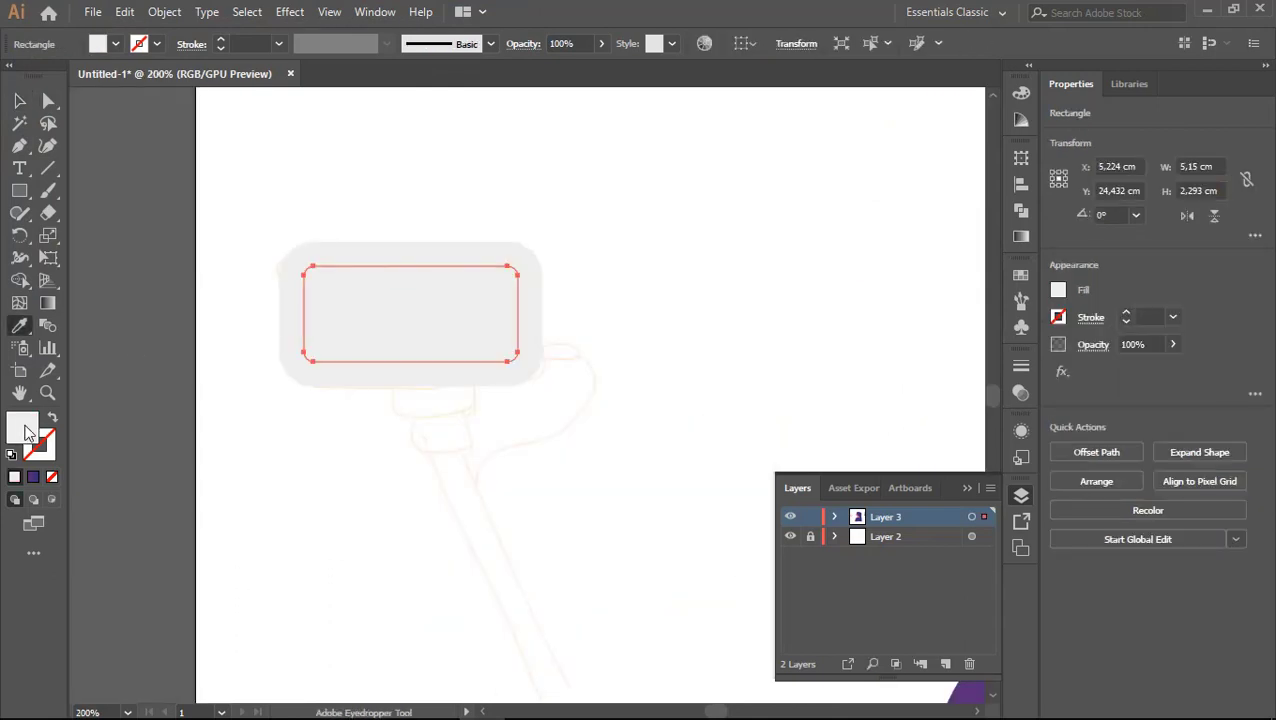
double_click(28, 432)
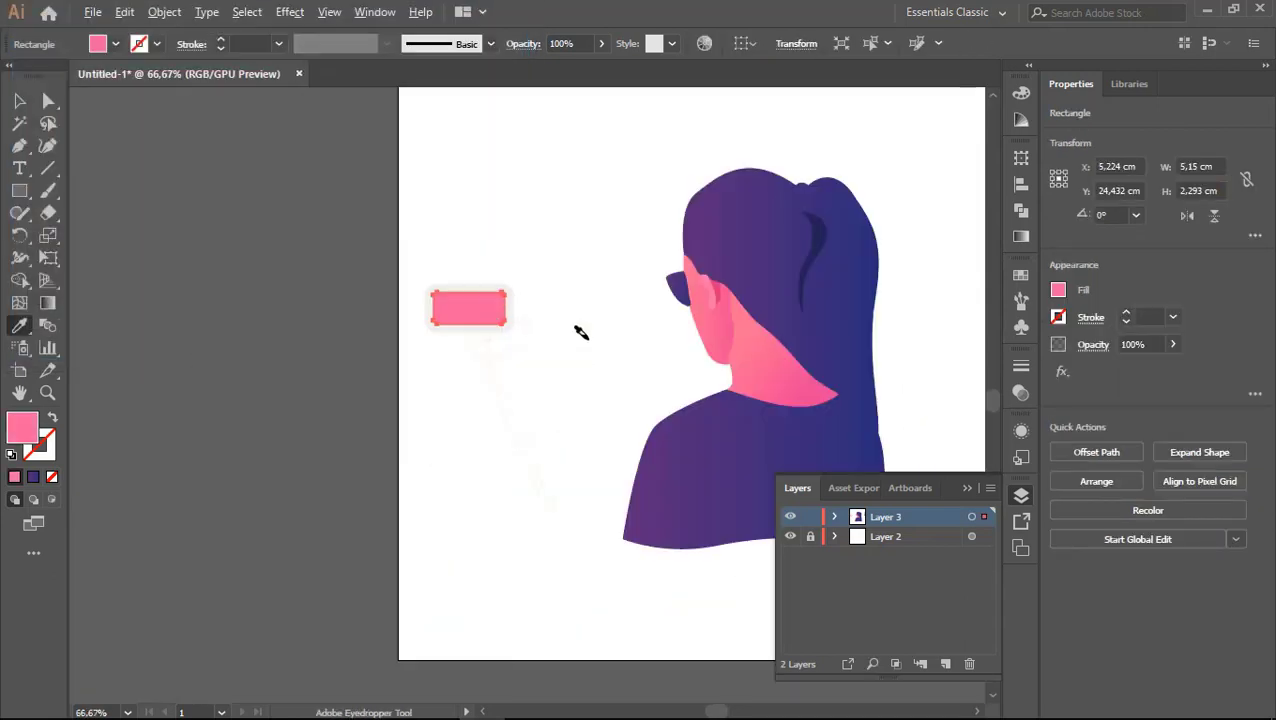
Step: Adjust the grey outer frame's fill colour in the Color Picker
scroll(540, 338, down, 1)
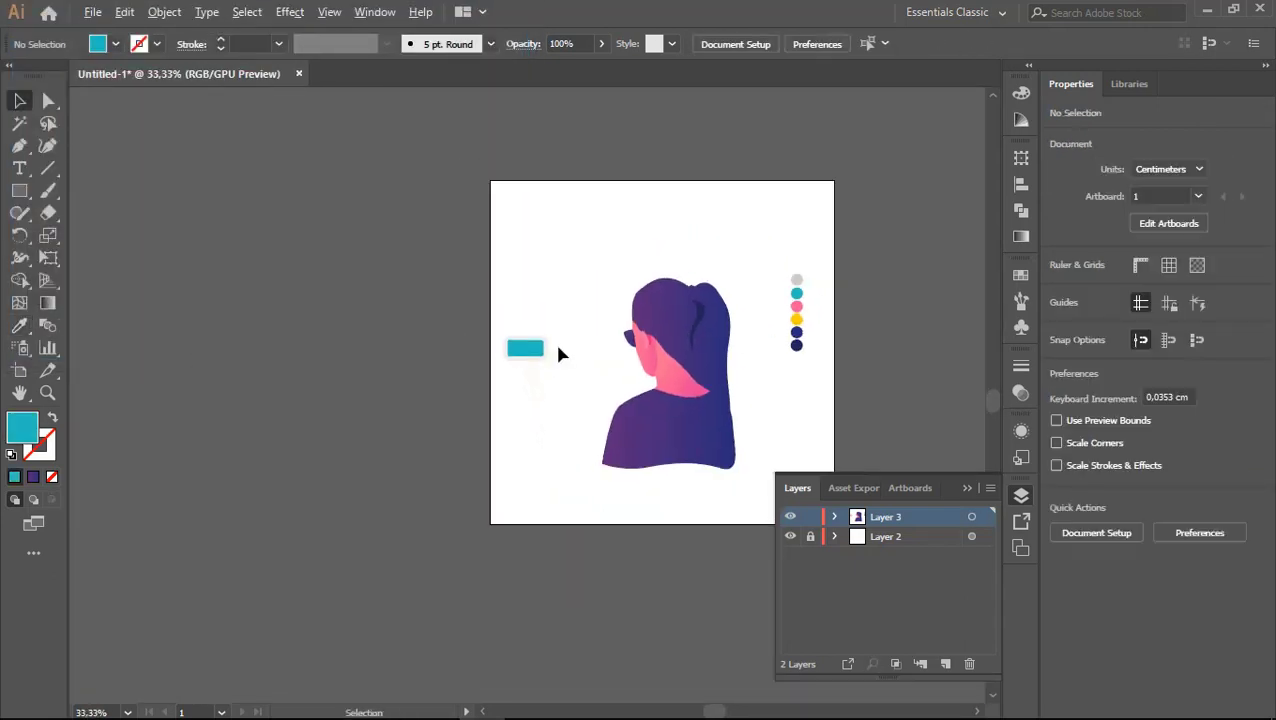
scroll(490, 347, up, 2)
scroll(470, 339, up, 2)
scroll(460, 320, down, 1)
click(443, 268)
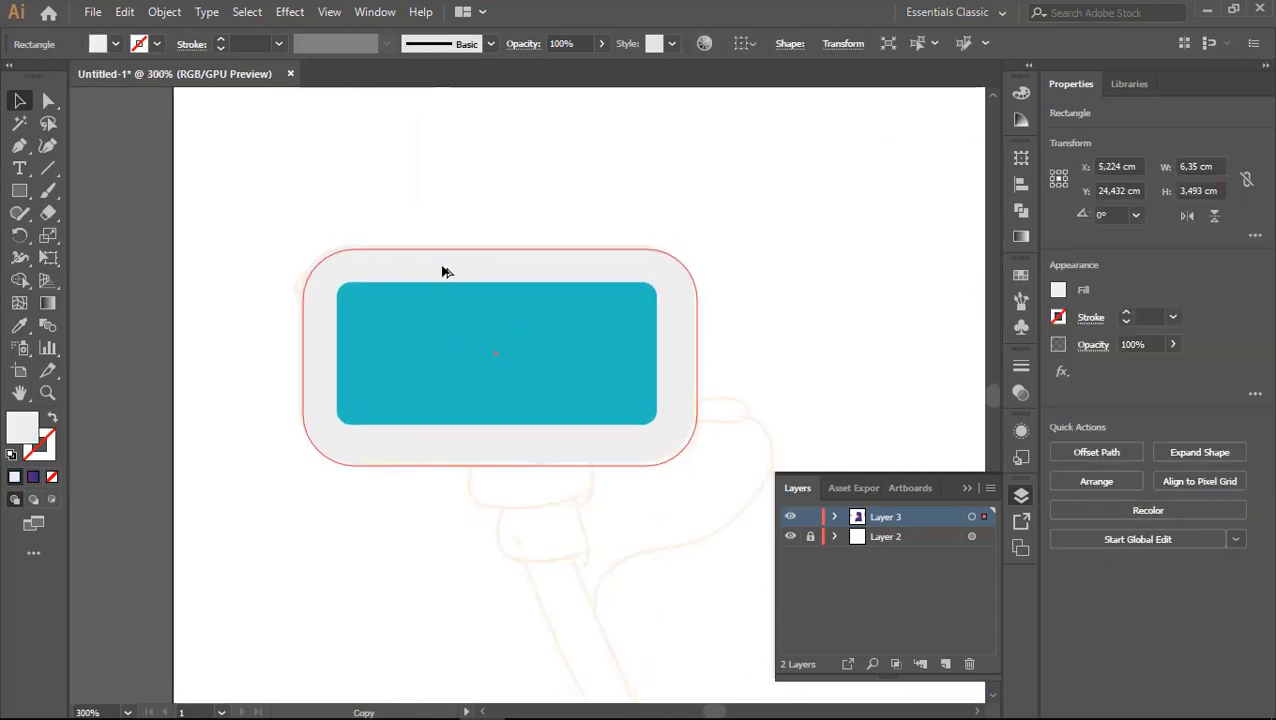
double_click(22, 425)
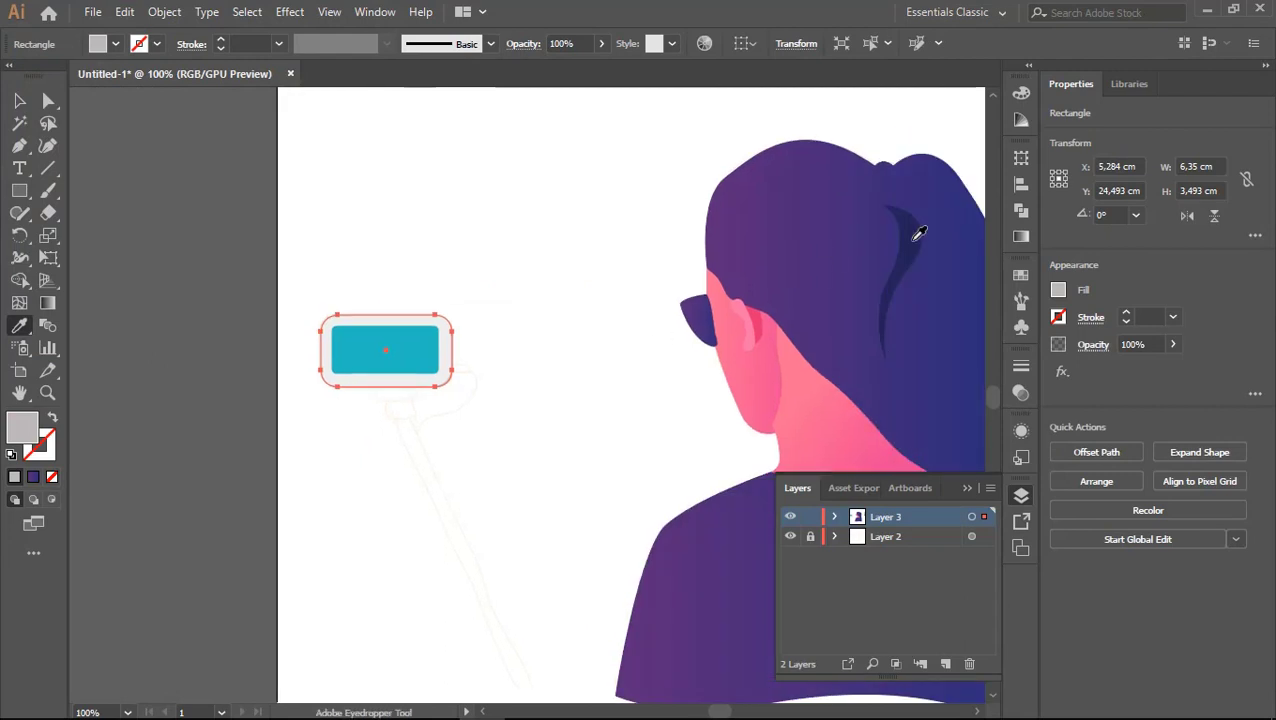
key(ctrl+minus)
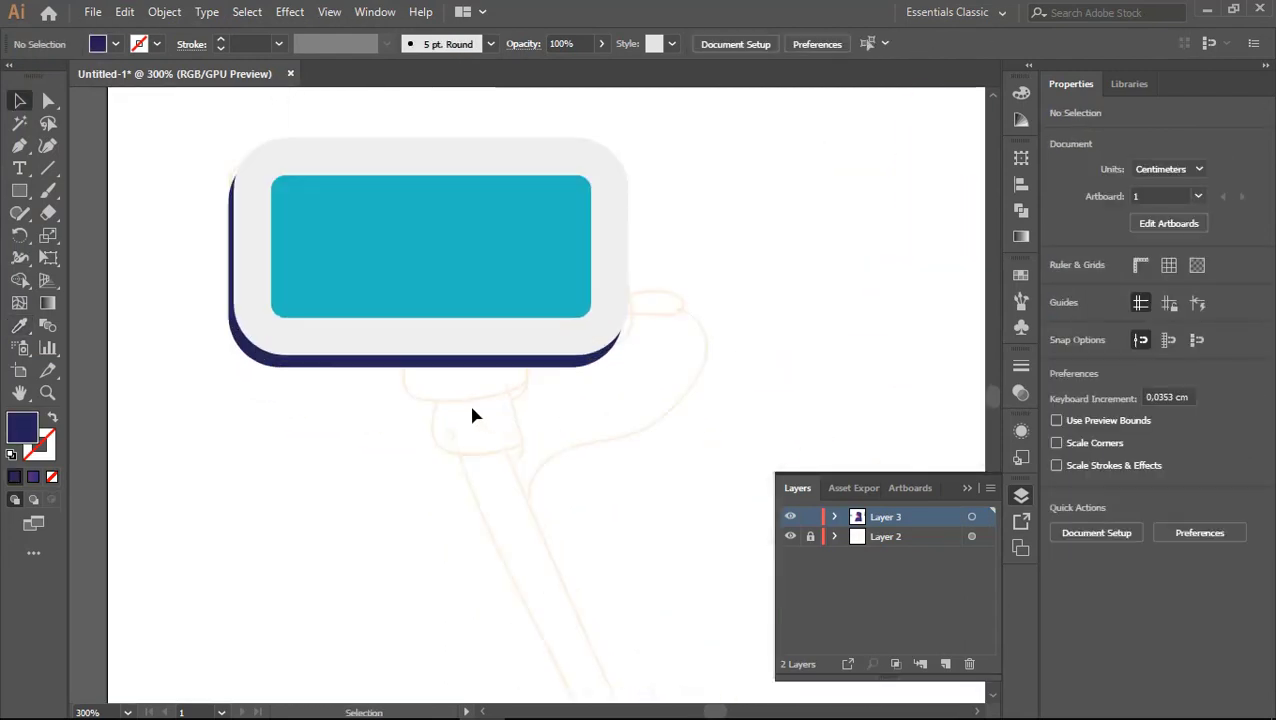
Step: Draw a navy bar under the phone and taper the tab's bottom anchors
drag(393, 348, 521, 403)
key(a)
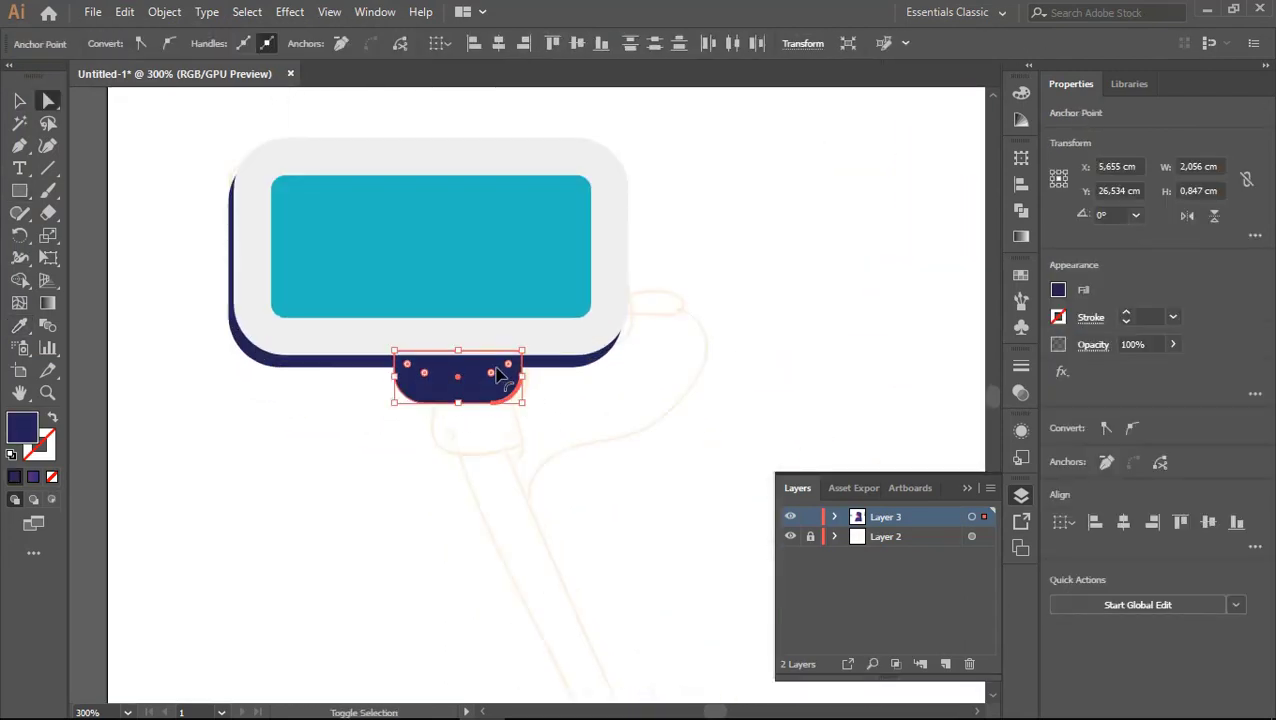
key(a)
drag(410, 457, 511, 456)
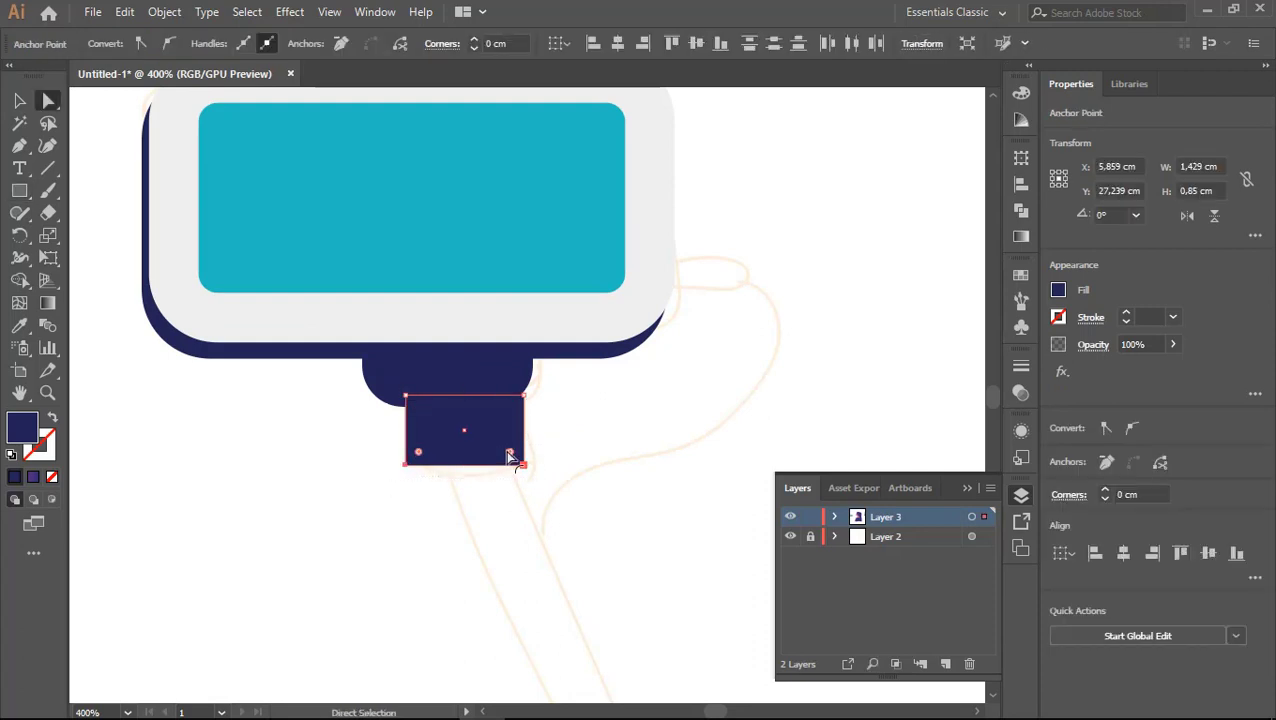
key(v)
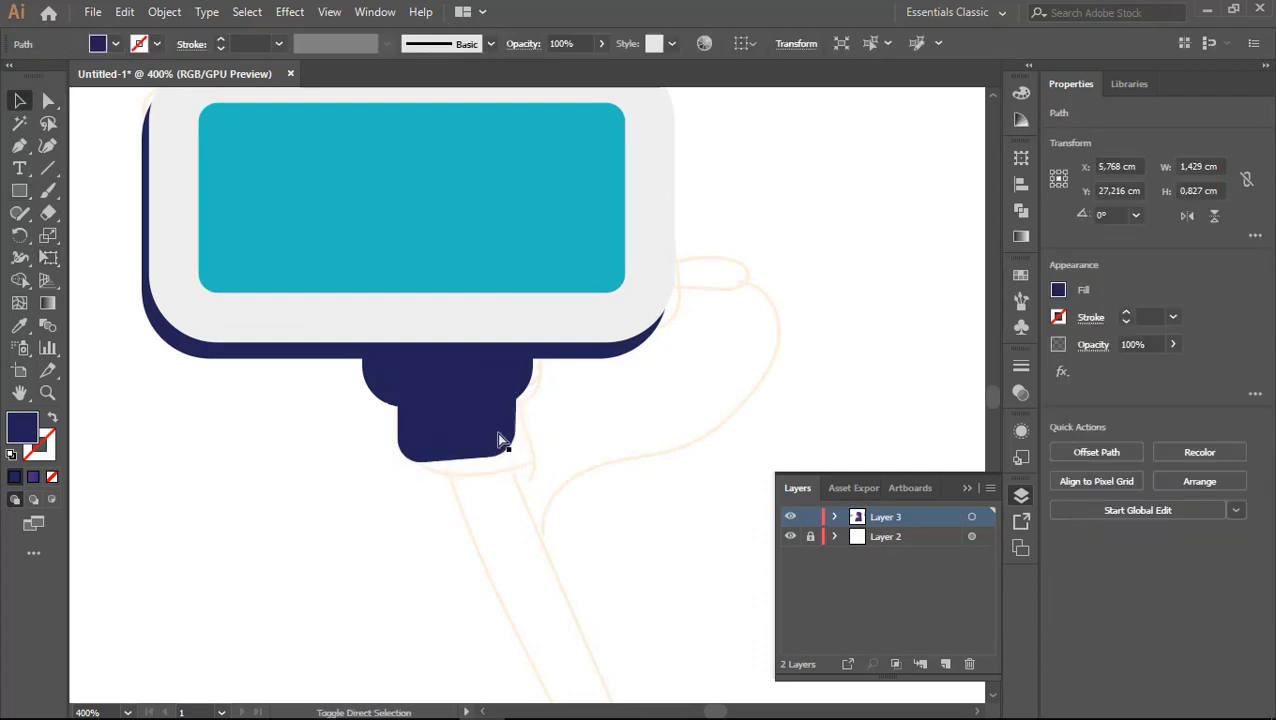
Step: Give the upper mount piece the purple gradient
key(ctrl+minus)
key(ctrl+minus)
key(ctrl+minus)
key(ctrl+minus)
drag(599, 380, 500, 421)
key(i)
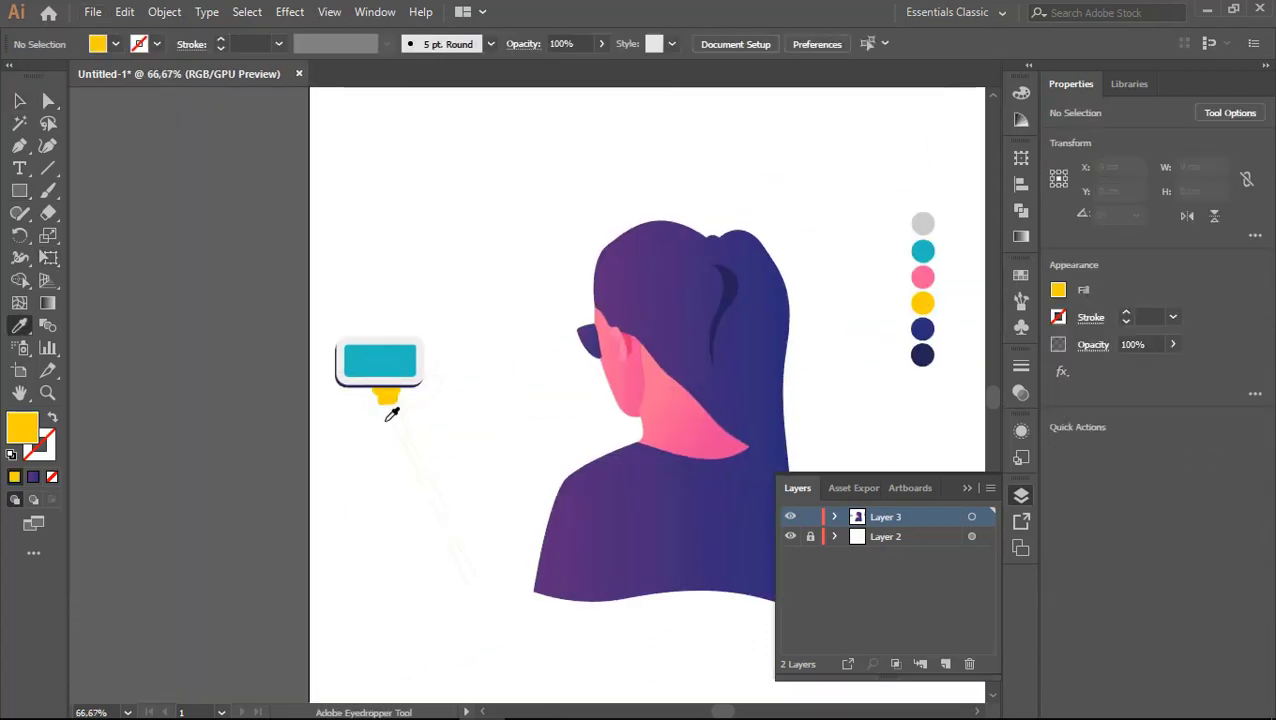
key(v)
click(389, 404)
key(ctrl+plus)
key(ctrl+plus)
key(ctrl+plus)
click(1021, 238)
click(805, 182)
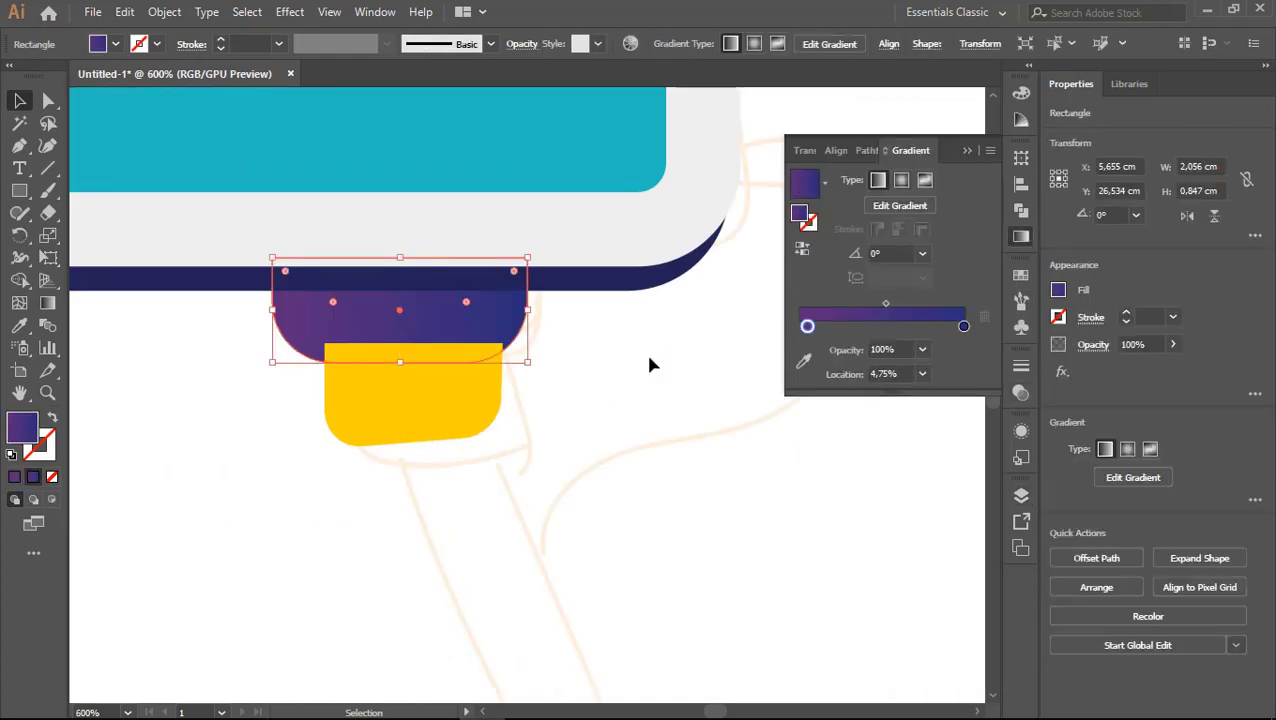
Step: Eyedropper the purple gradient onto the tab beneath the phone
click(447, 407)
key(i)
click(461, 362)
key(v)
click(478, 357)
key(ctrl+shift+a)
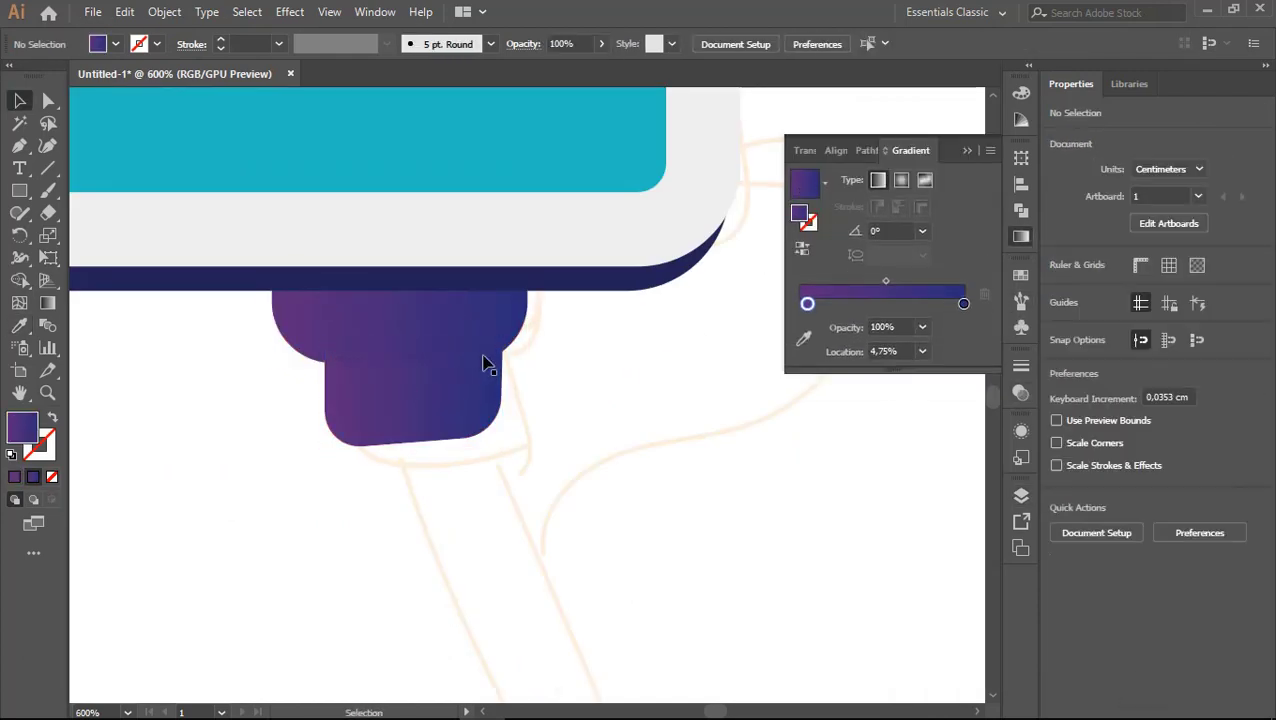
scroll(484, 361, down, 3)
scroll(501, 427, up, 5)
Step: Angle the tab's gradient diagonally and change the gradient's starting stop colour
key(g)
drag(385, 402, 432, 377)
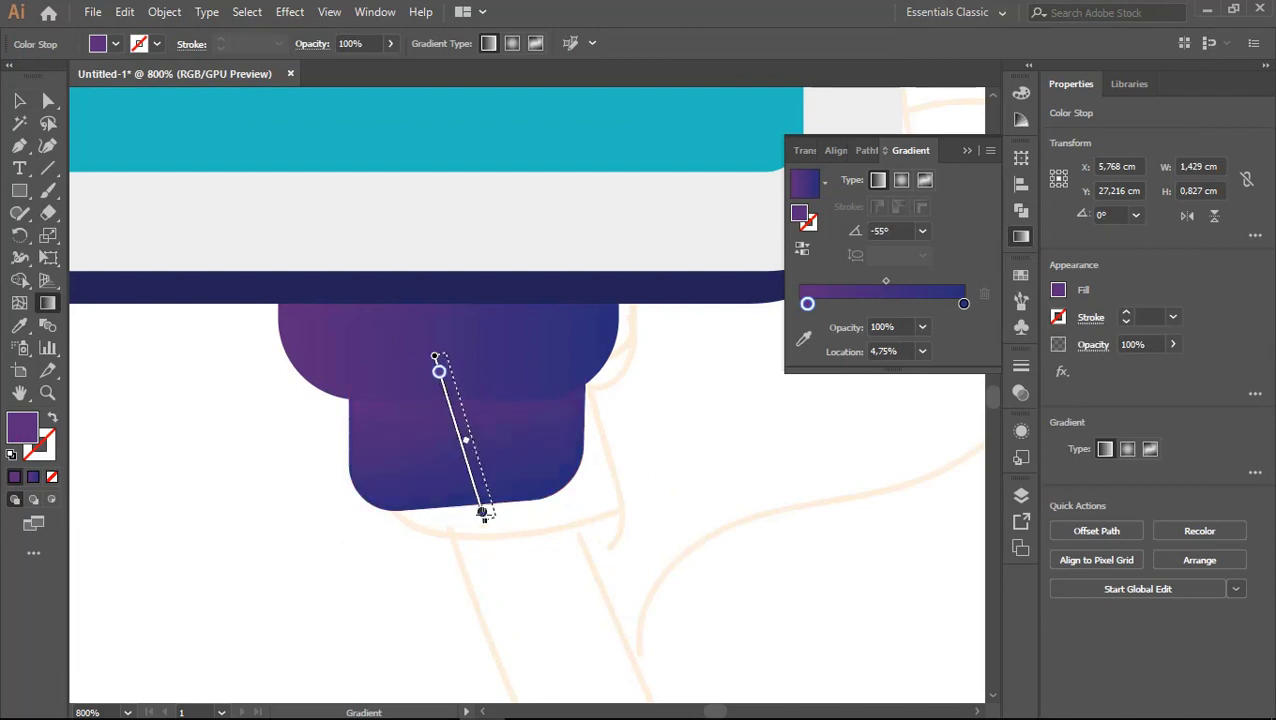
key(v)
click(487, 370)
key(g)
key(v)
click(466, 450)
double_click(807, 326)
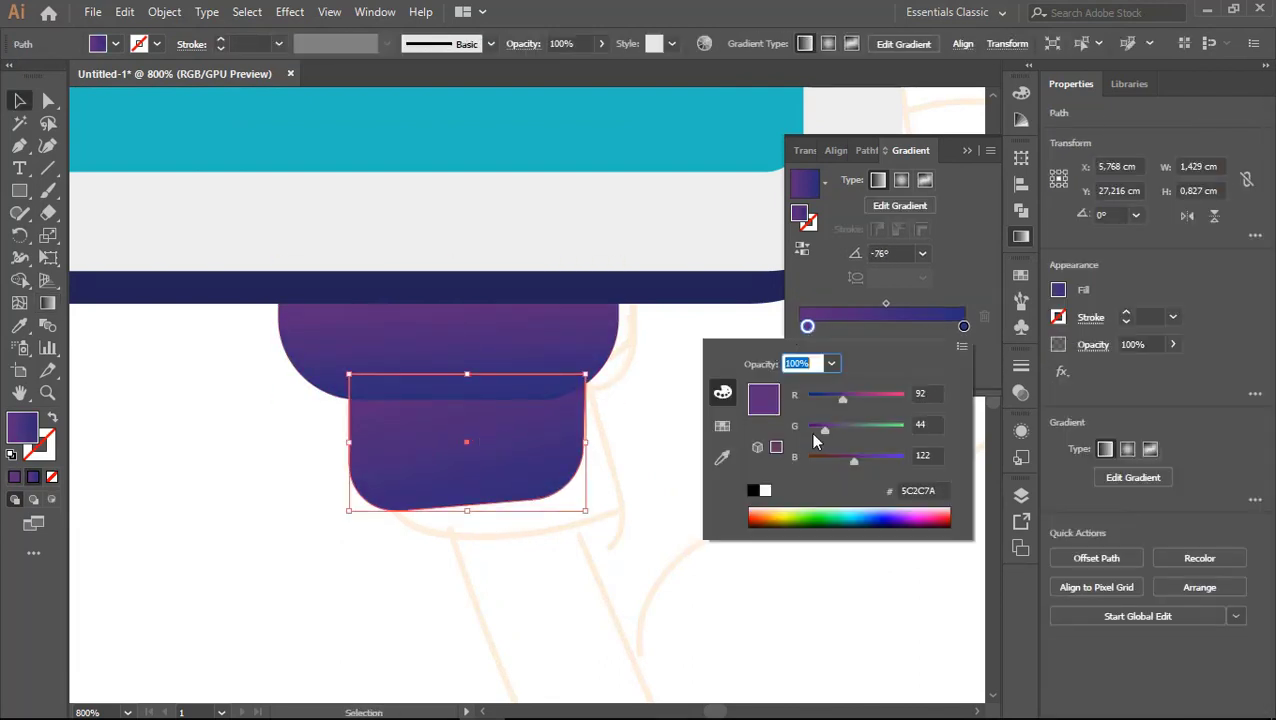
key(Escape)
Step: Check the upper and lower mount pieces' purple-to-navy gradients, then deselect
click(487, 370)
key(ctrl+shift+a)
scroll(501, 450, down, 3)
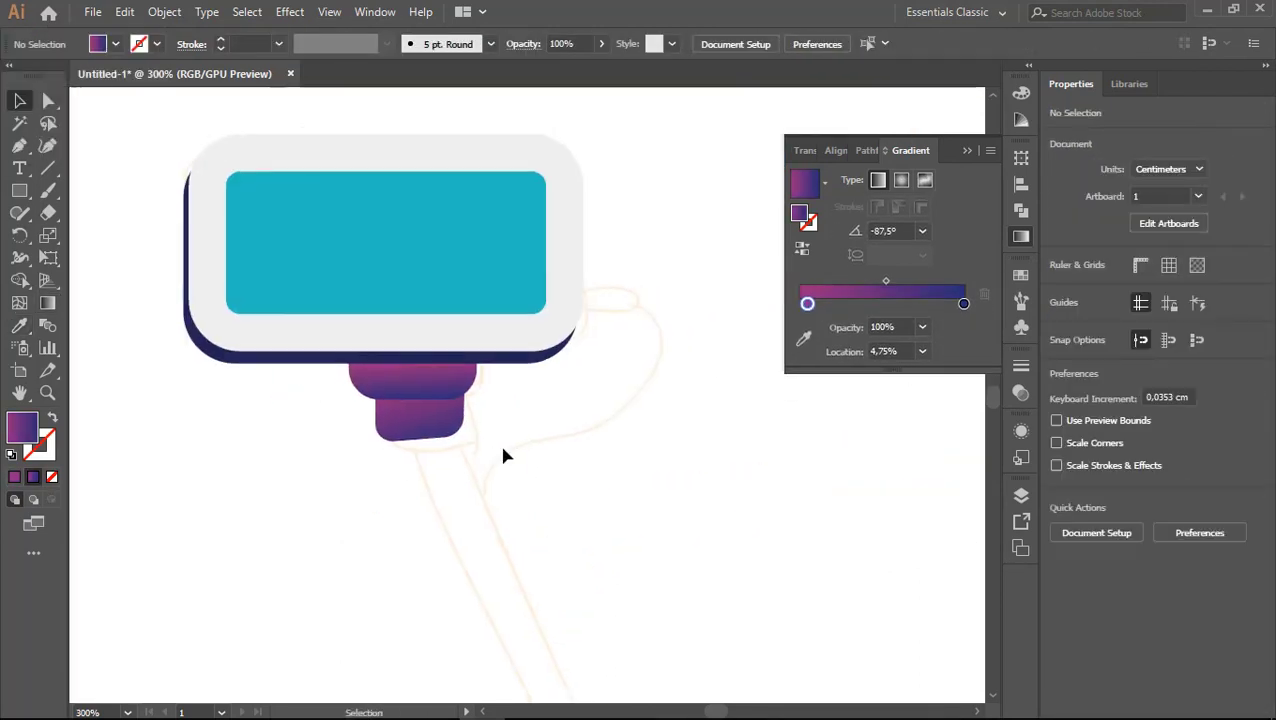
scroll(501, 450, up, 4)
click(473, 425)
key(ctrl+shift+a)
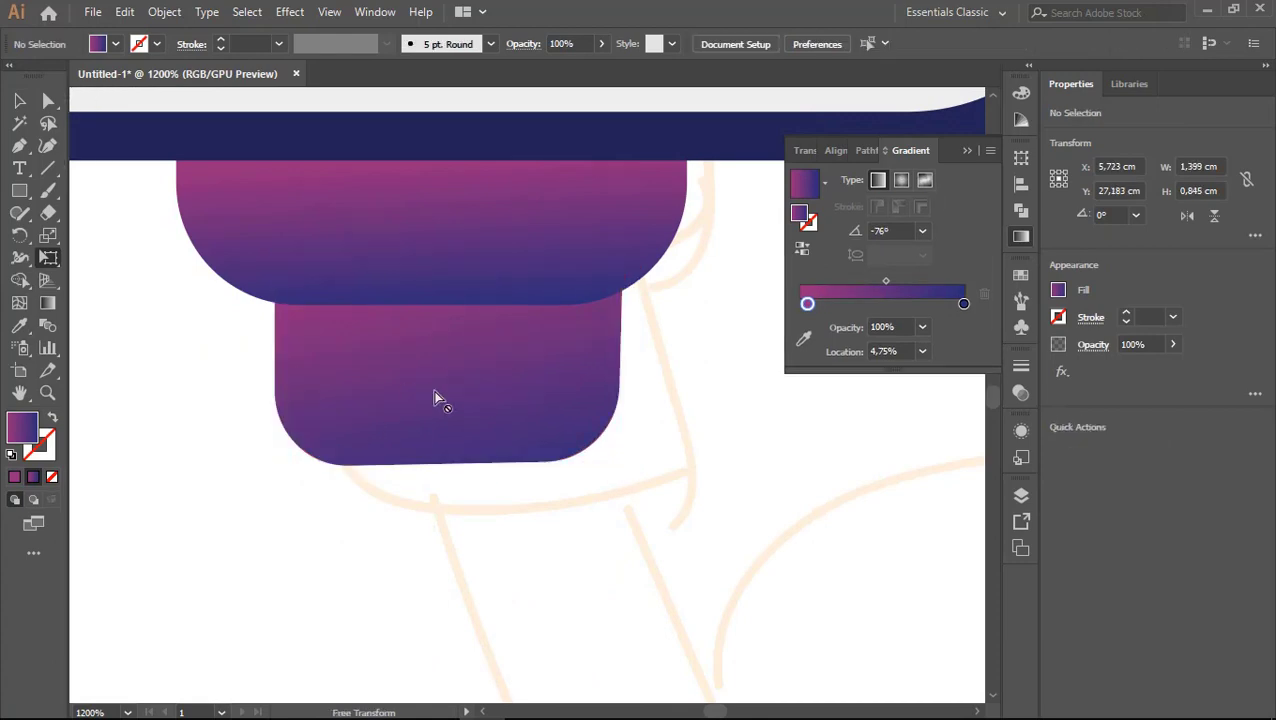
scroll(433, 398, down, 5)
scroll(510, 425, up, 2)
Step: Pen-draw the closed selfie-stick outline running down from the mount
key(p)
scroll(412, 387, down, 2)
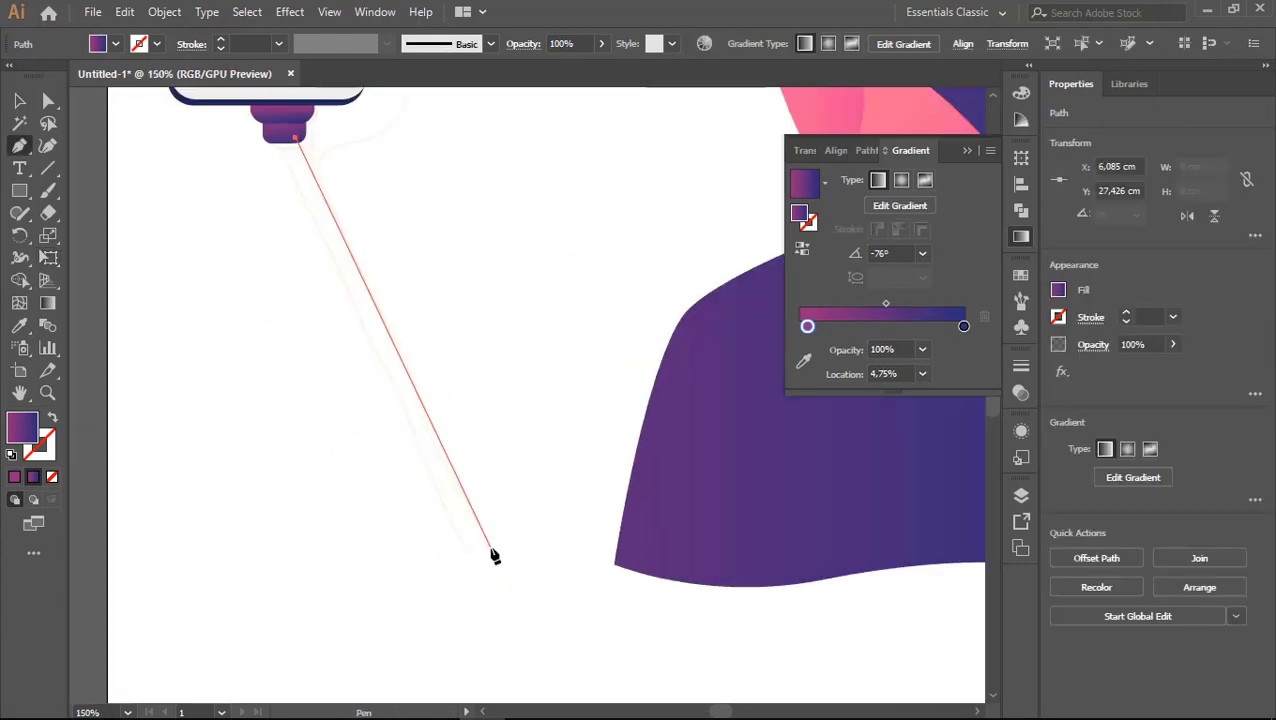
click(484, 547)
click(474, 549)
scroll(470, 550, up, 2)
scroll(400, 340, up, 2)
click(396, 330)
click(435, 335)
key(v)
key(ctrl+shift+a)
scroll(501, 456, down, 2)
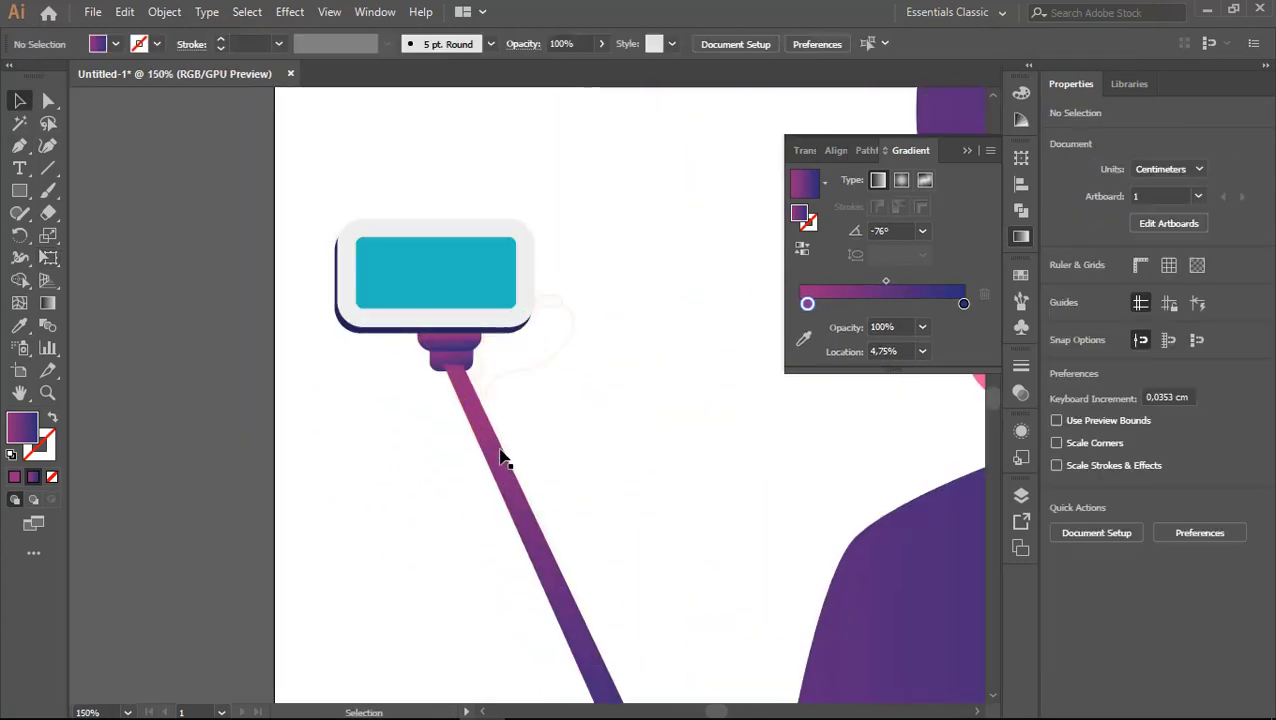
scroll(570, 456, down, 2)
scroll(510, 397, up, 2)
Step: Pen a highlight line along the stick and select it
key(p)
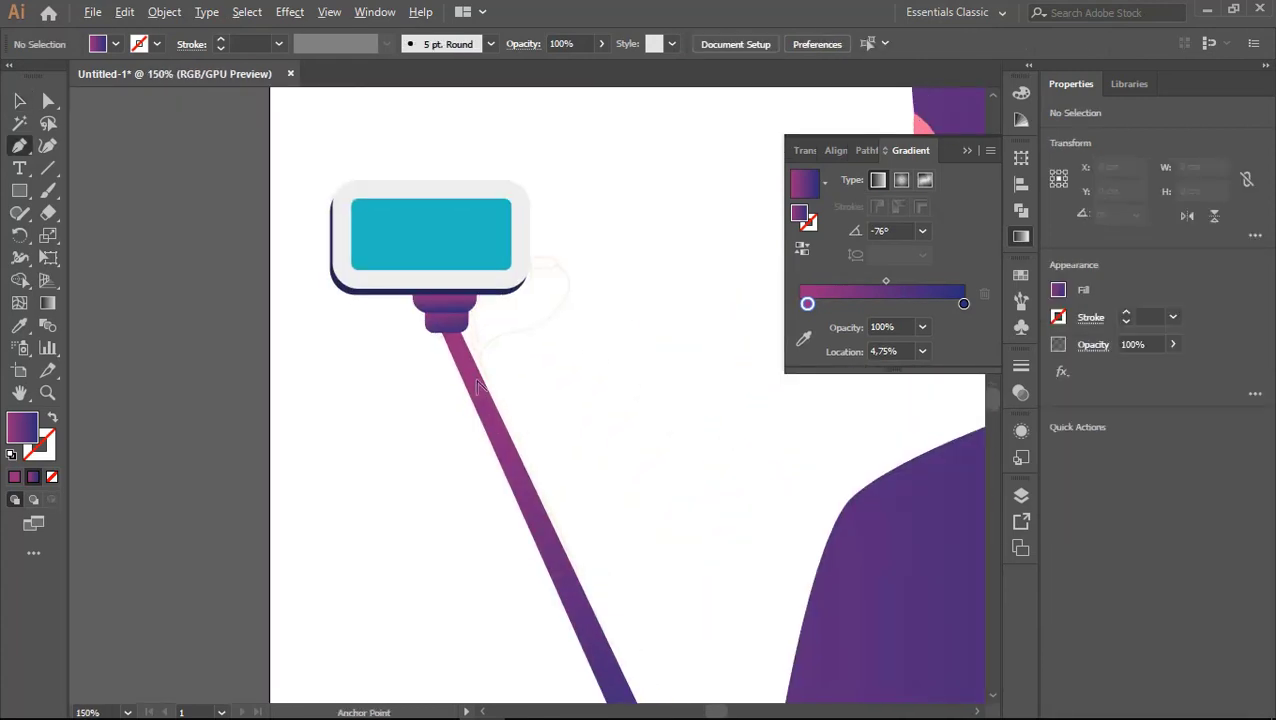
scroll(436, 297, up, 3)
scroll(535, 526, down, 2)
ctrl+click(535, 526)
scroll(580, 585, up, 1)
key(v)
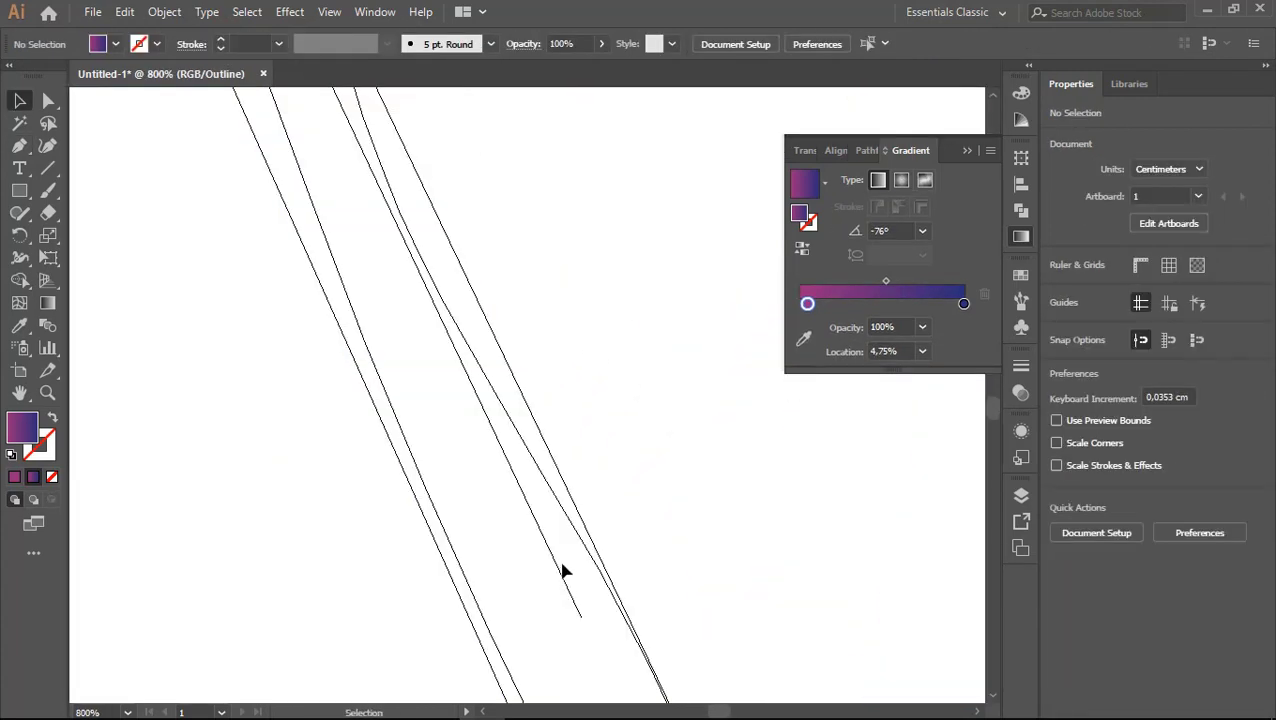
click(555, 555)
Step: Make the highlight line a white 2 pt stroke with a tapered width profile
key(shift+x)
scroll(618, 418, down, 1)
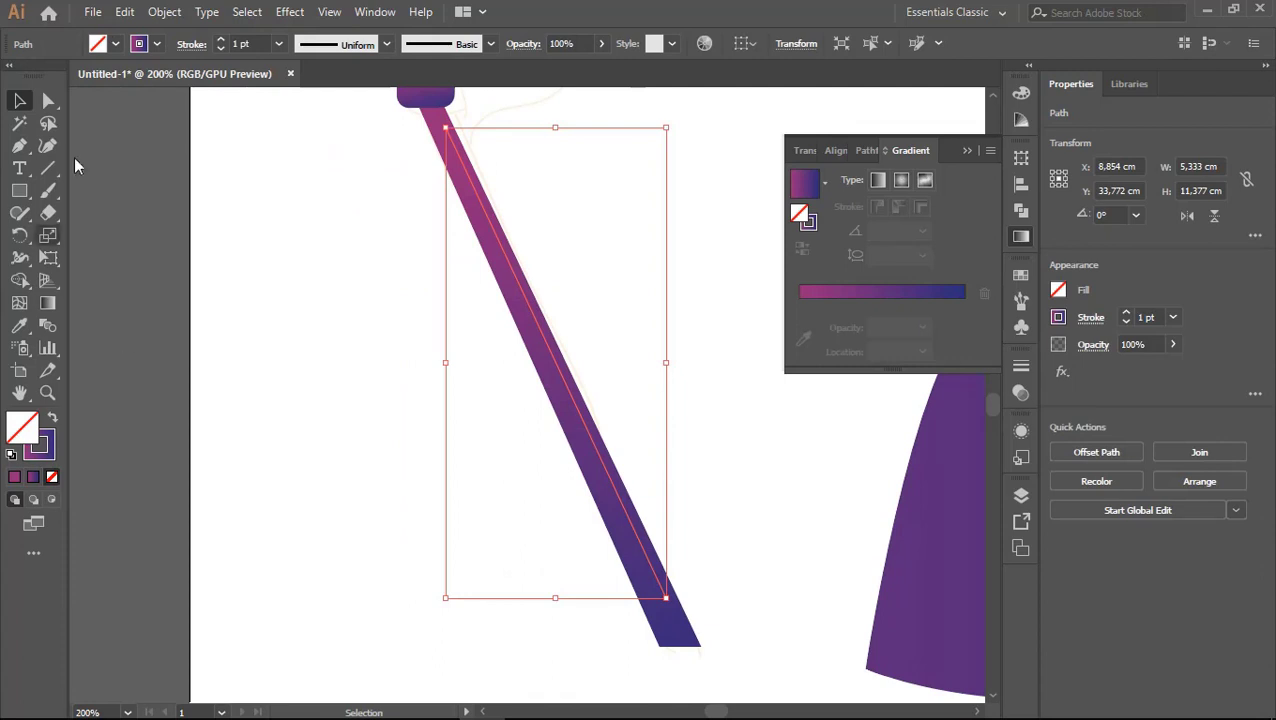
click(156, 43)
click(34, 68)
click(550, 342)
text(3)
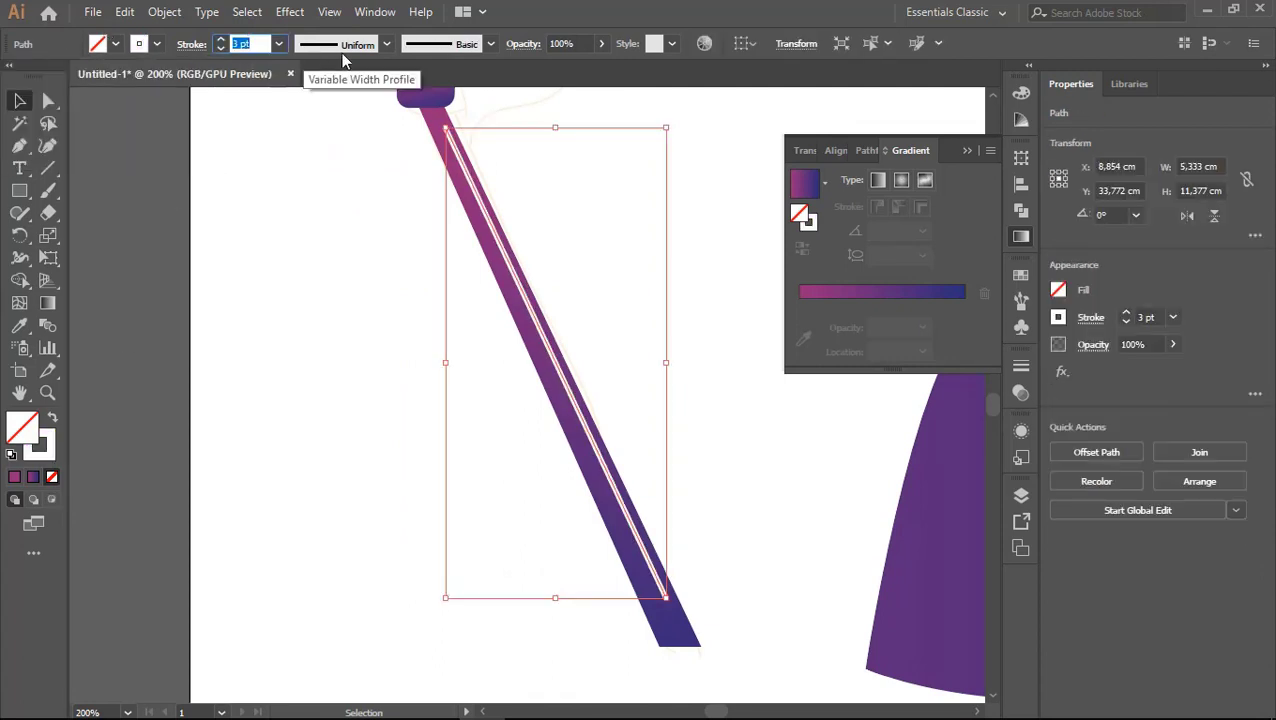
click(386, 43)
click(340, 100)
scroll(407, 353, up, 2)
scroll(407, 353, left, 2)
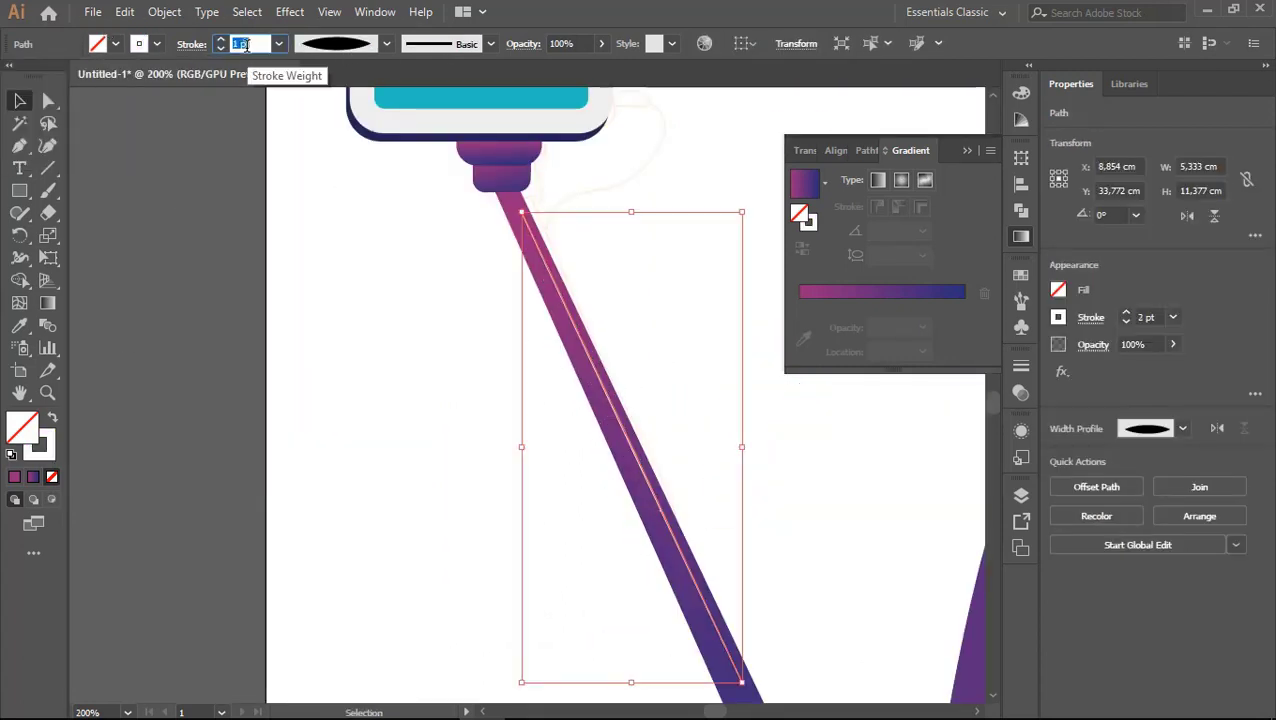
click(581, 393)
scroll(590, 450, down, 3)
scroll(550, 424, up, 2)
scroll(530, 345, up, 2)
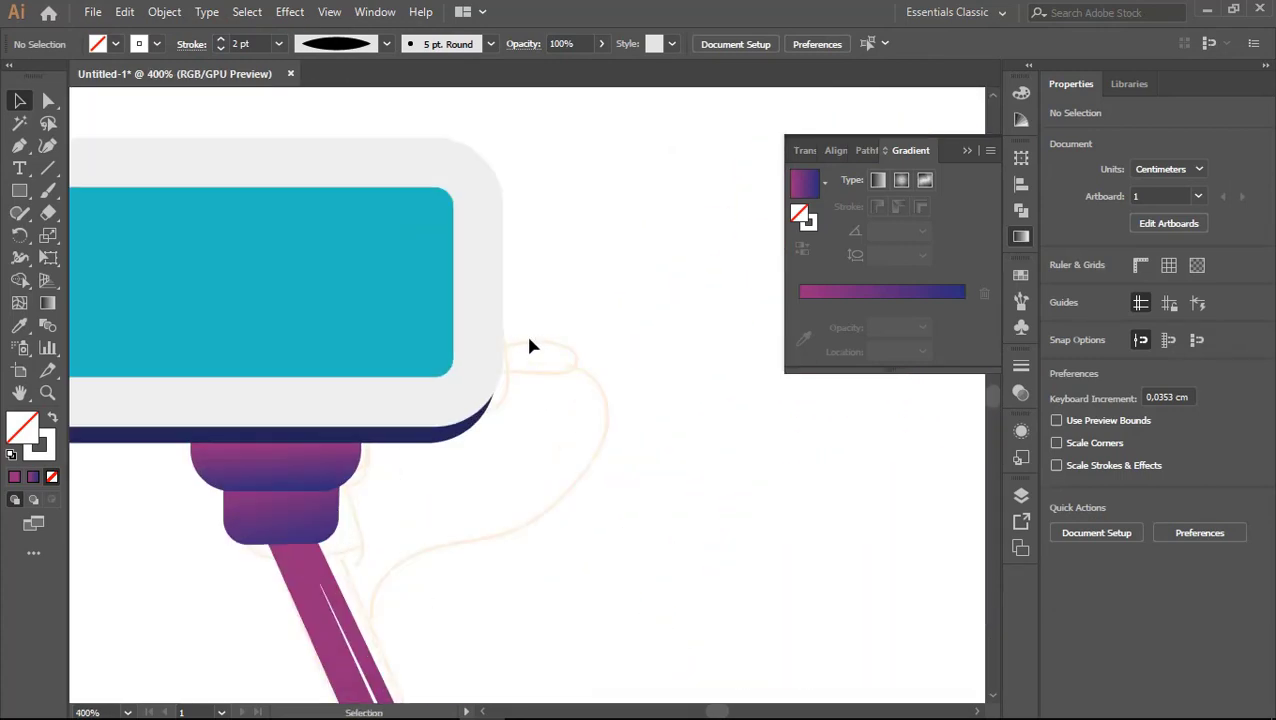
Step: Draw a small rectangle beside the phone and eyedropper the purple gradient onto it
key(m)
drag(482, 345, 565, 377)
scroll(565, 377, up, 2)
key(i)
click(550, 364)
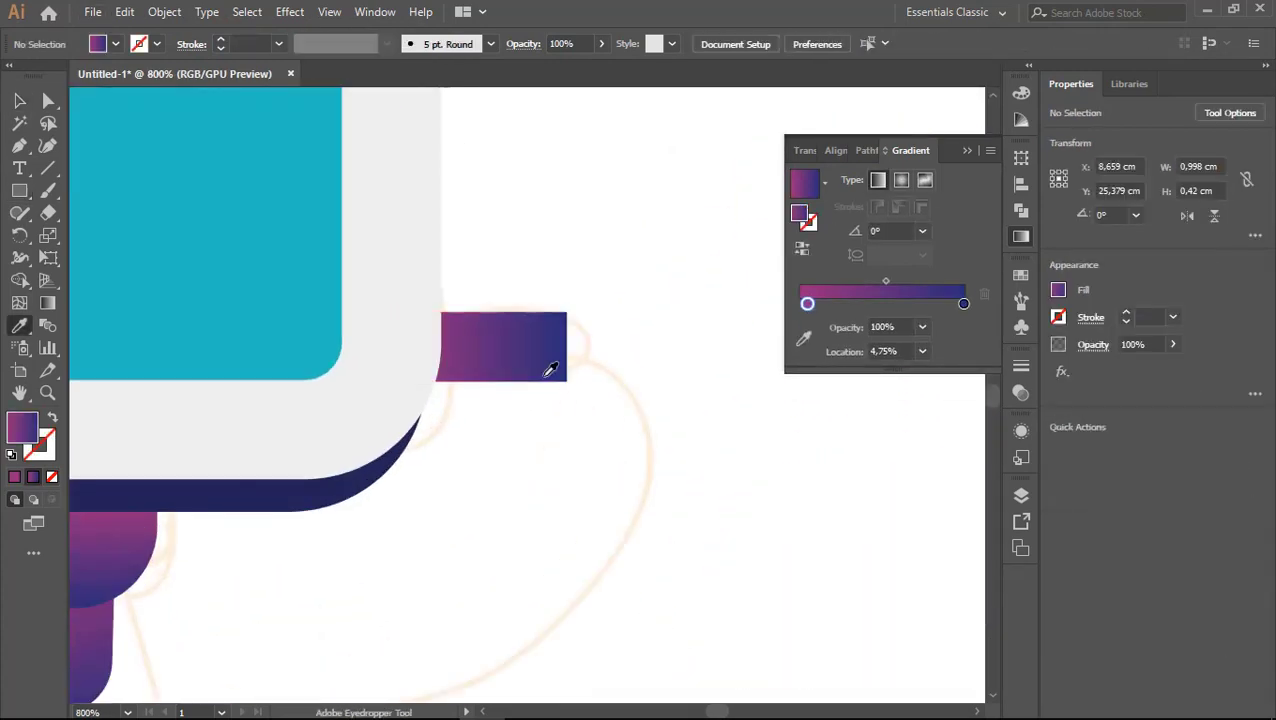
Step: Round the small rectangle's right end into a pill shape
scroll(590, 365, down, 2)
key(a)
click(600, 348)
mouse_move(600, 348)
mouse_down()
mouse_move(617, 377)
mouse_move(650, 263)
mouse_up()
scroll(620, 385, down, 2)
Step: Draw a thin curved purple cable stroke from the plug down to the stick
drag(678, 213, 658, 441)
click(430, 502)
scroll(458, 478, down, 1)
key(shift+x)
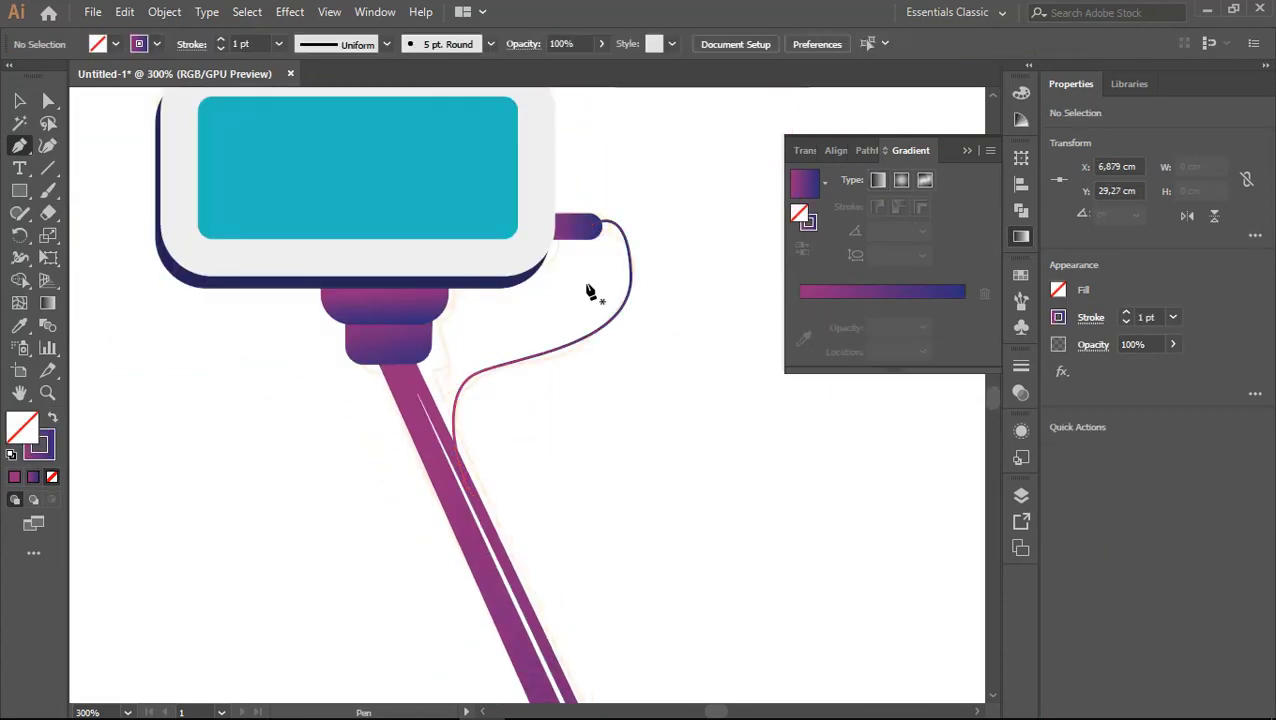
key(v)
scroll(664, 287, up, 2)
scroll(664, 287, down, 5)
scroll(521, 319, up, 3)
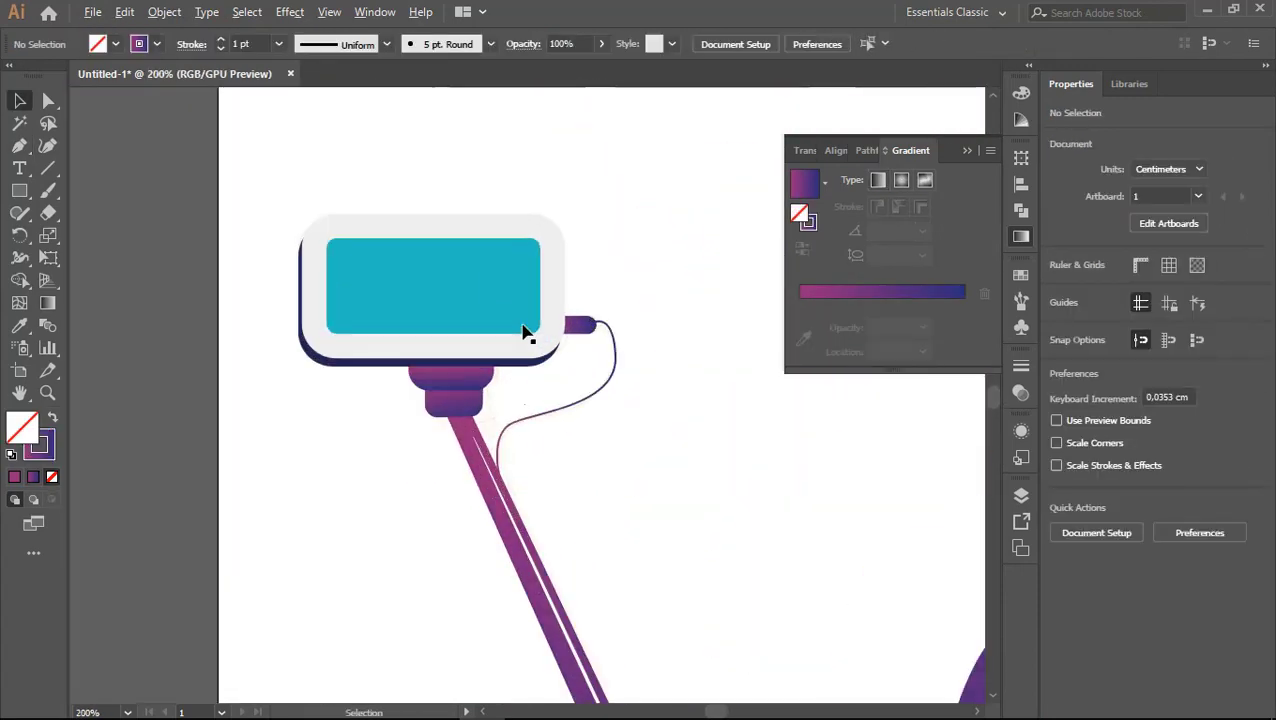
scroll(501, 330, right, 3)
scroll(527, 296, down, 3)
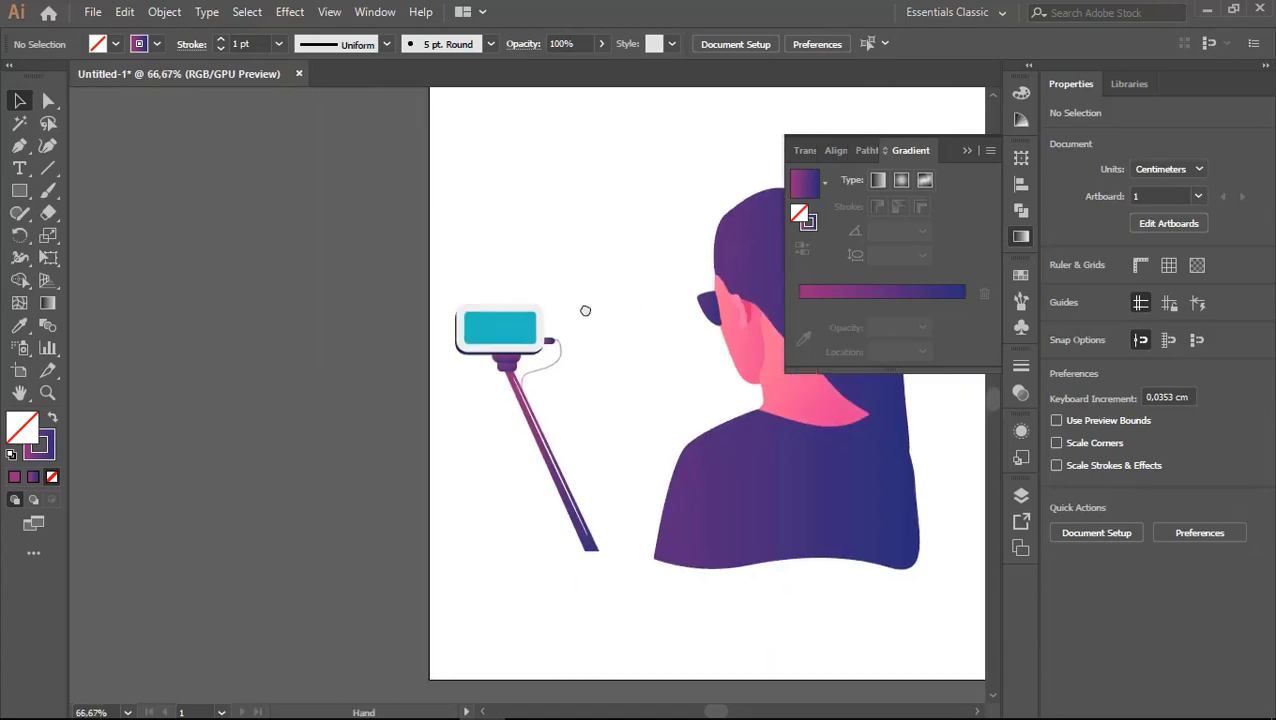
scroll(520, 328, up, 4)
scroll(600, 335, down, 4)
Step: Start a pen path at the glasses lens, checking the artwork in outline and colour views
scroll(622, 345, up, 2)
key(p)
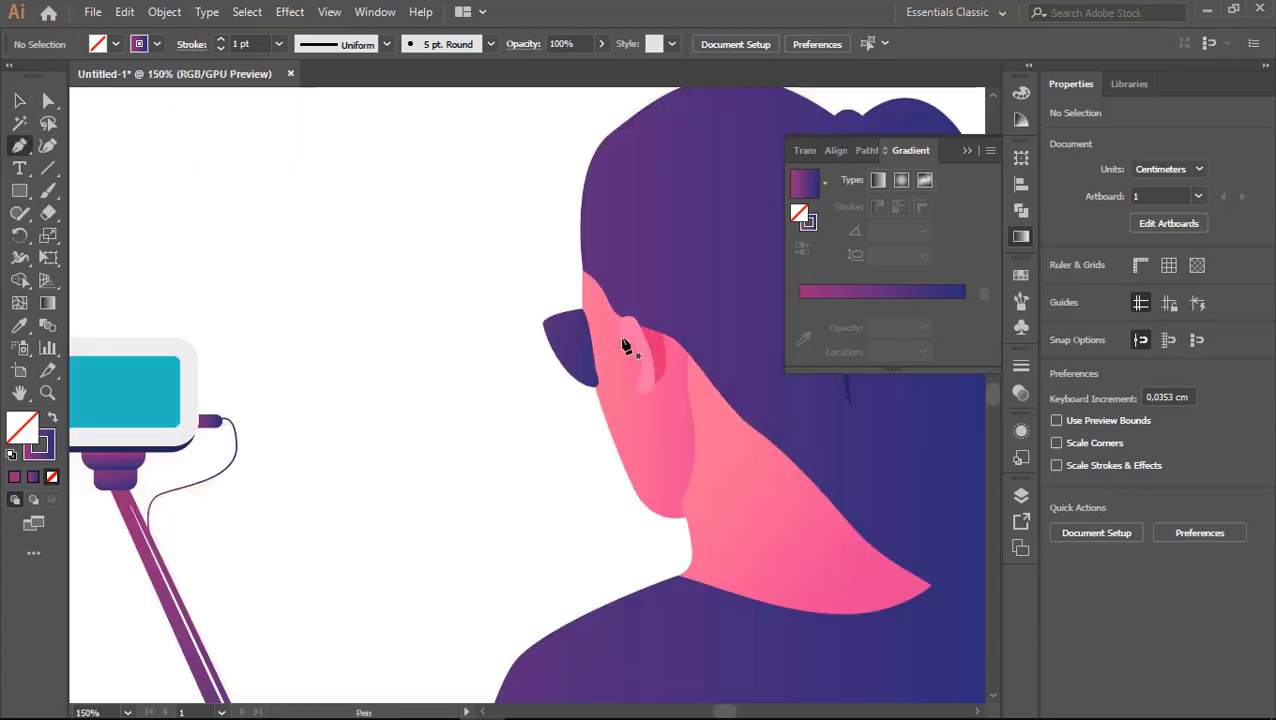
scroll(622, 345, up, 4)
click(1021, 495)
key(ctrl+y)
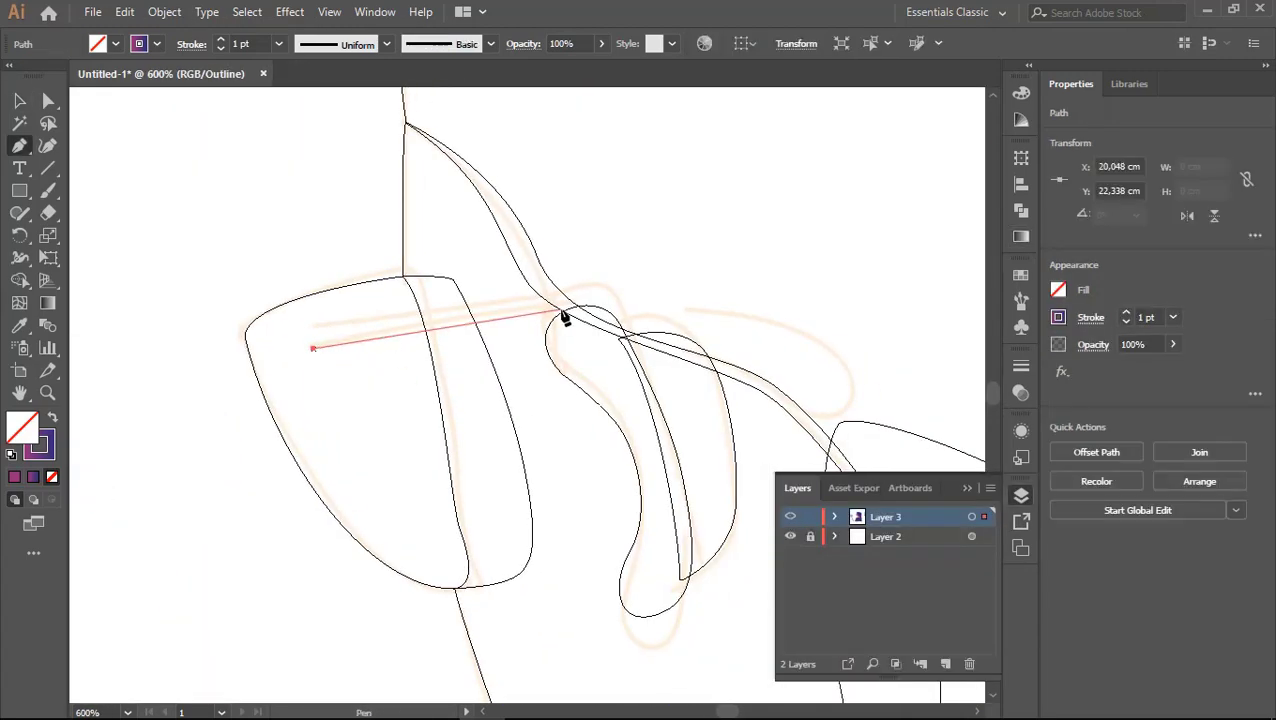
scroll(565, 318, up, 2)
scroll(437, 307, left, 5)
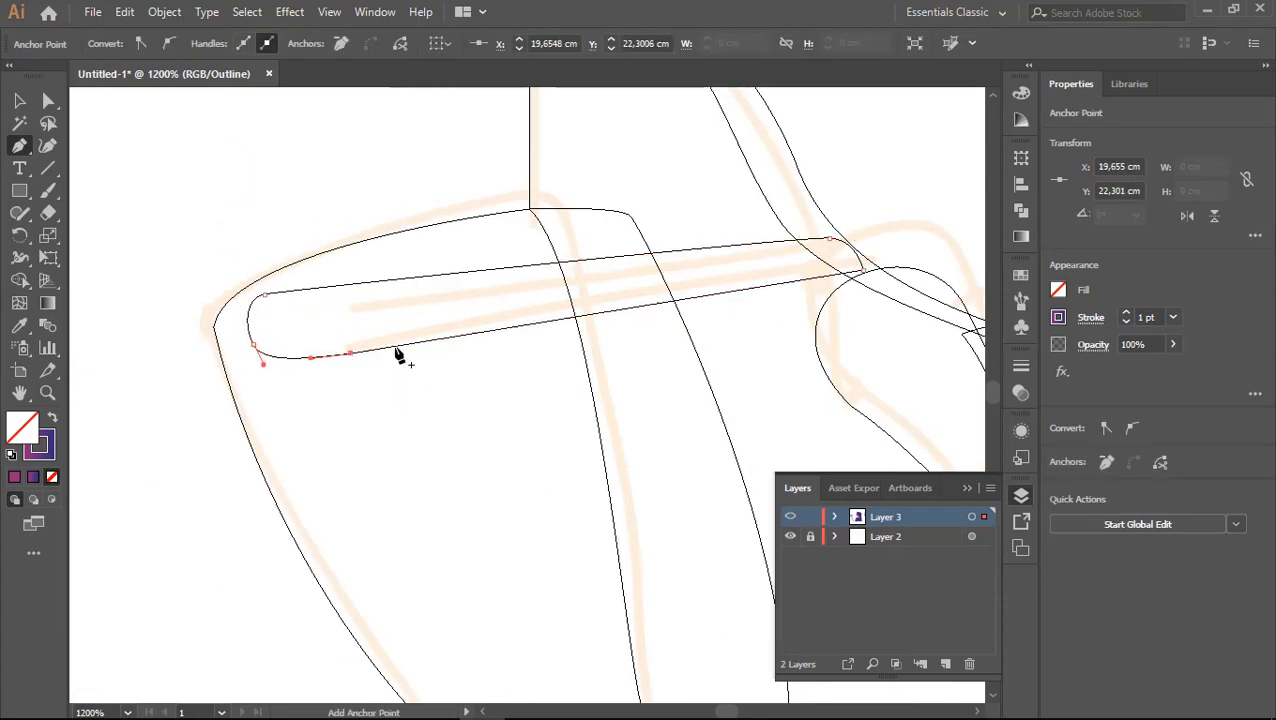
scroll(397, 355, down, 3)
key(ctrl+y)
key(ctrl+shift+a)
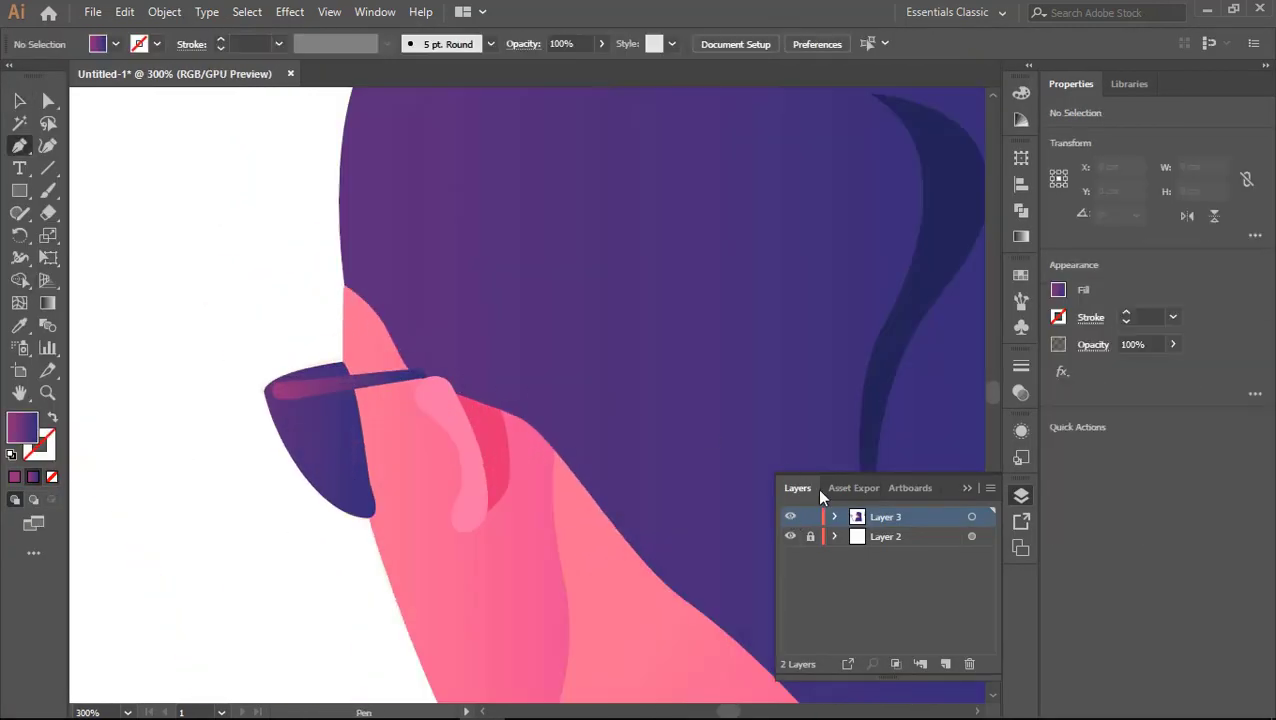
key(ctrl+y)
scroll(479, 406, up, 3)
key(ctrl+z)
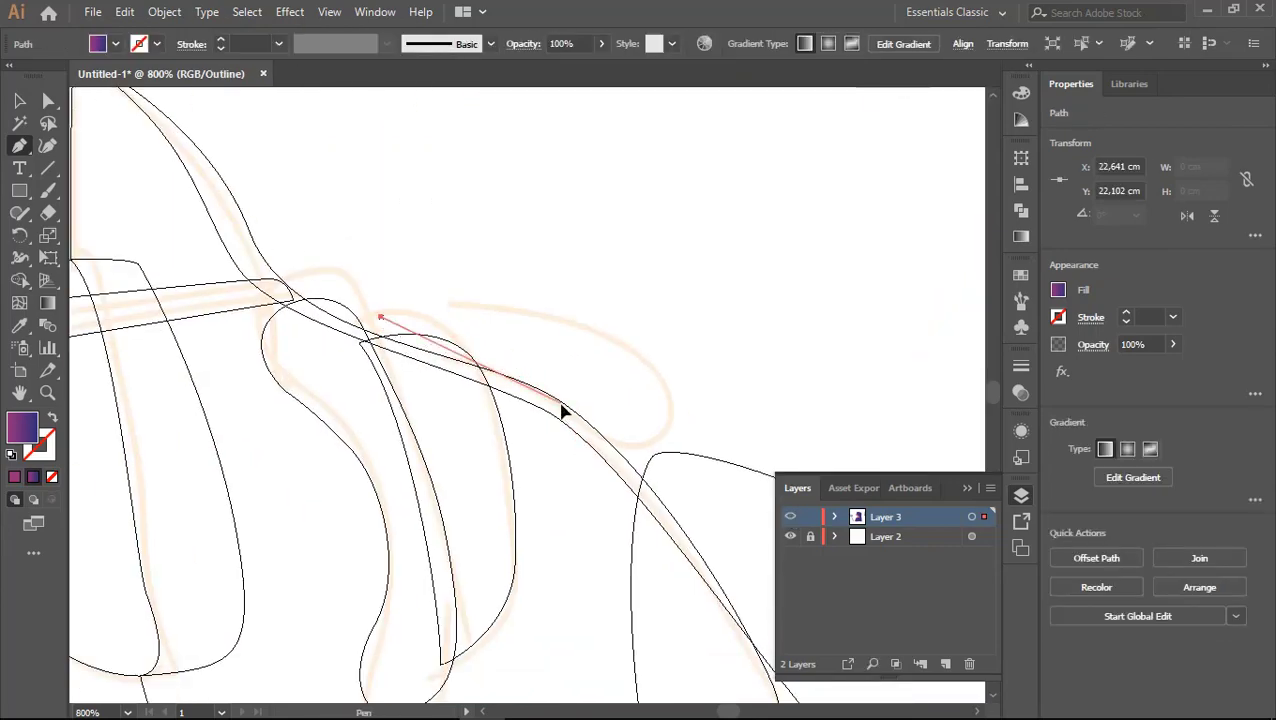
Step: Draw a first curved arm shape toward the back of the head, then delete it
drag(671, 430, 697, 410)
scroll(698, 413, up, 1)
scroll(698, 413, left, 1)
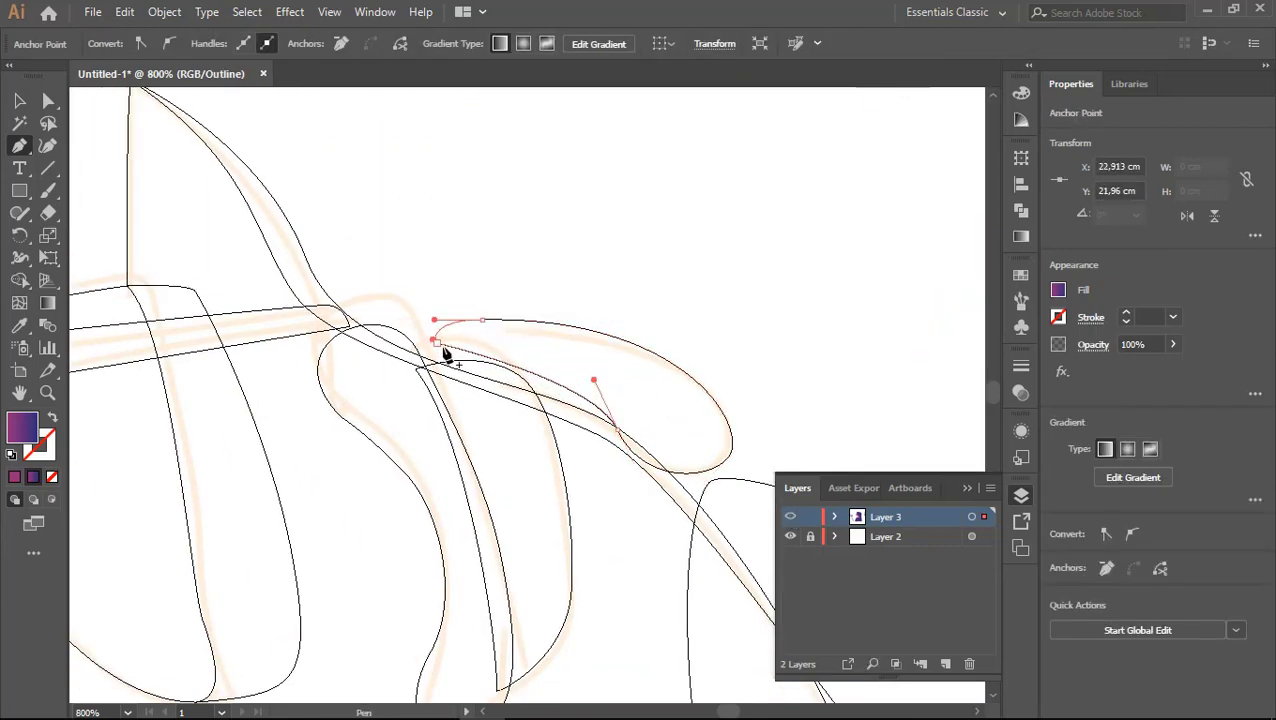
click(434, 342)
key(ctrl+y)
key(v)
scroll(598, 441, down, 3)
scroll(550, 419, up, 3)
click(545, 395)
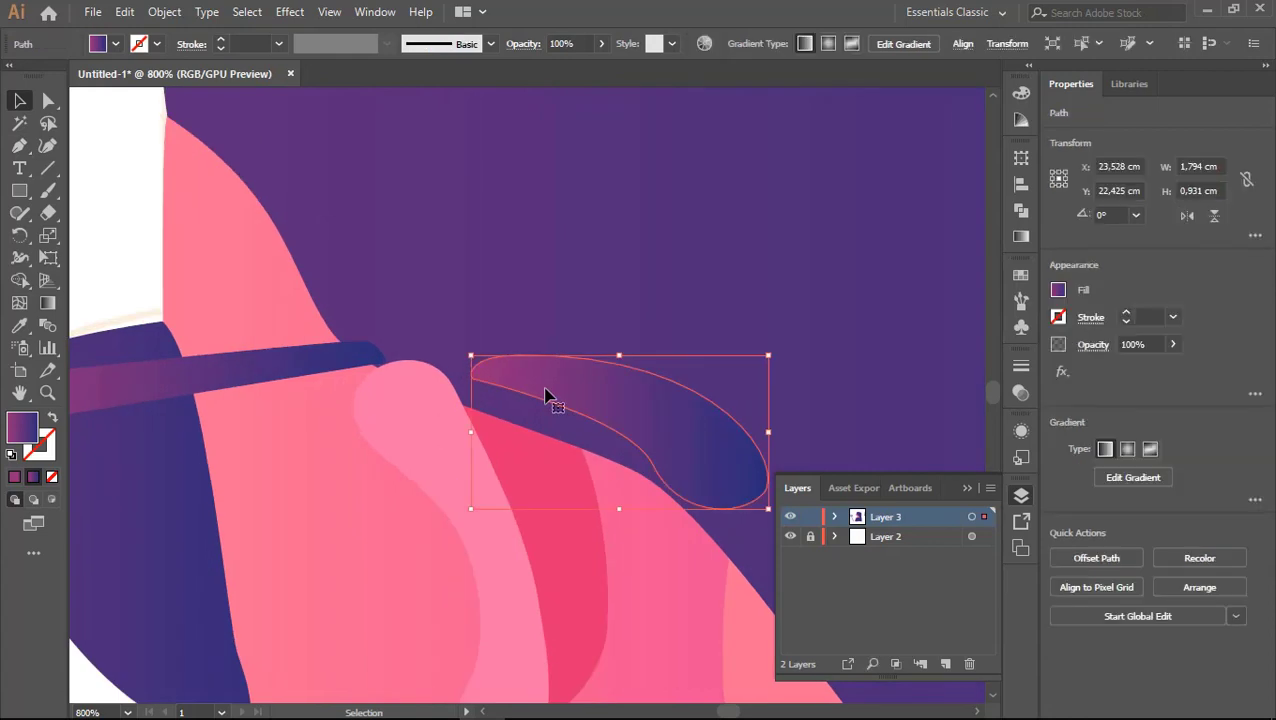
key(Delete)
Step: Redraw the closed, curved glasses arm starting from the lens band's end
key(p)
key(ctrl+y)
key(ctrl+y)
click(395, 367)
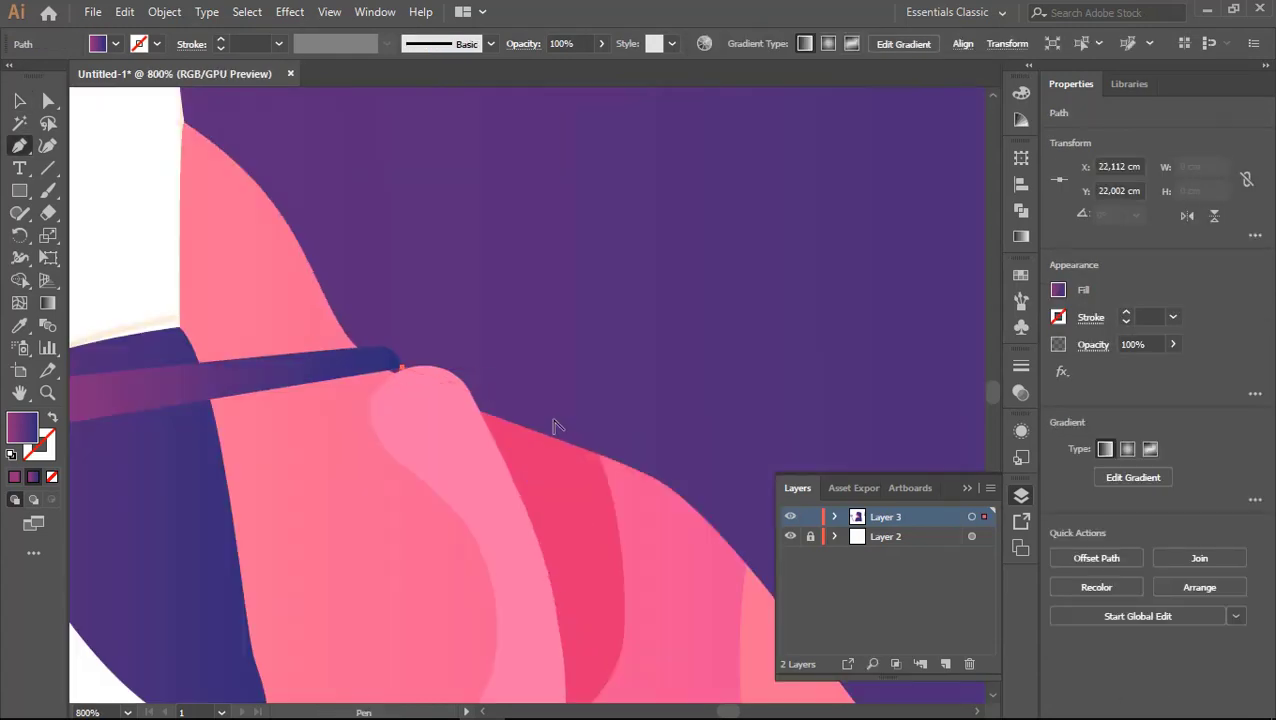
scroll(557, 427, down, 2)
drag(580, 437, 622, 443)
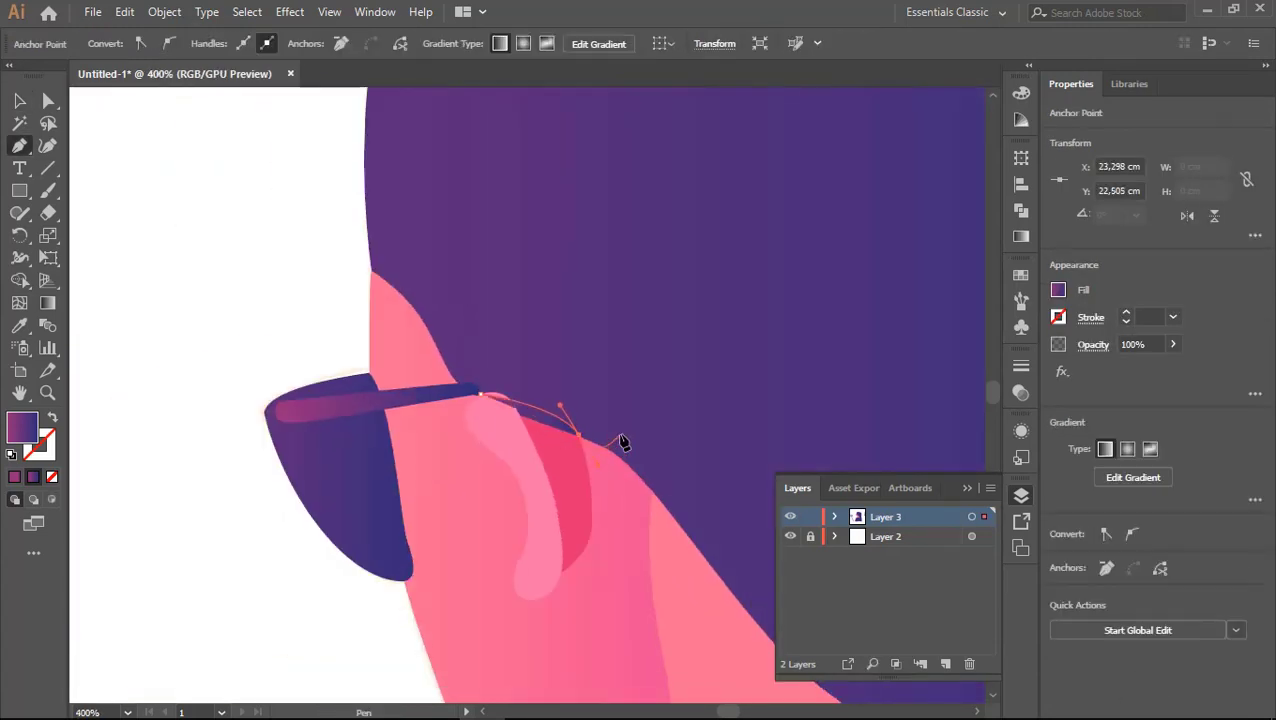
click(435, 403)
scroll(541, 399, up, 2)
key(v)
key(ctrl+shift+a)
Step: Unite the new arm with the lens band in Pathfinder and deselect the sunglasses
scroll(621, 407, down, 2)
scroll(601, 399, up, 2)
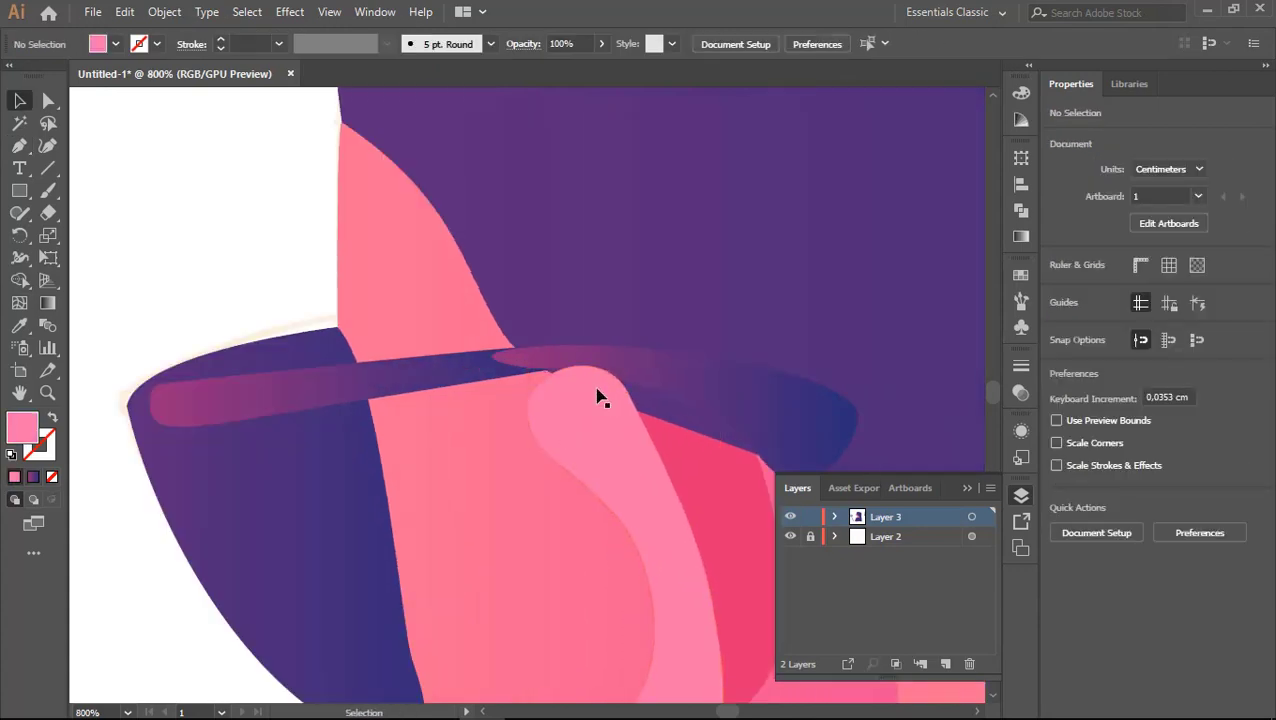
scroll(600, 398, down, 2)
click(521, 396)
scroll(706, 413, up, 1)
click(1021, 210)
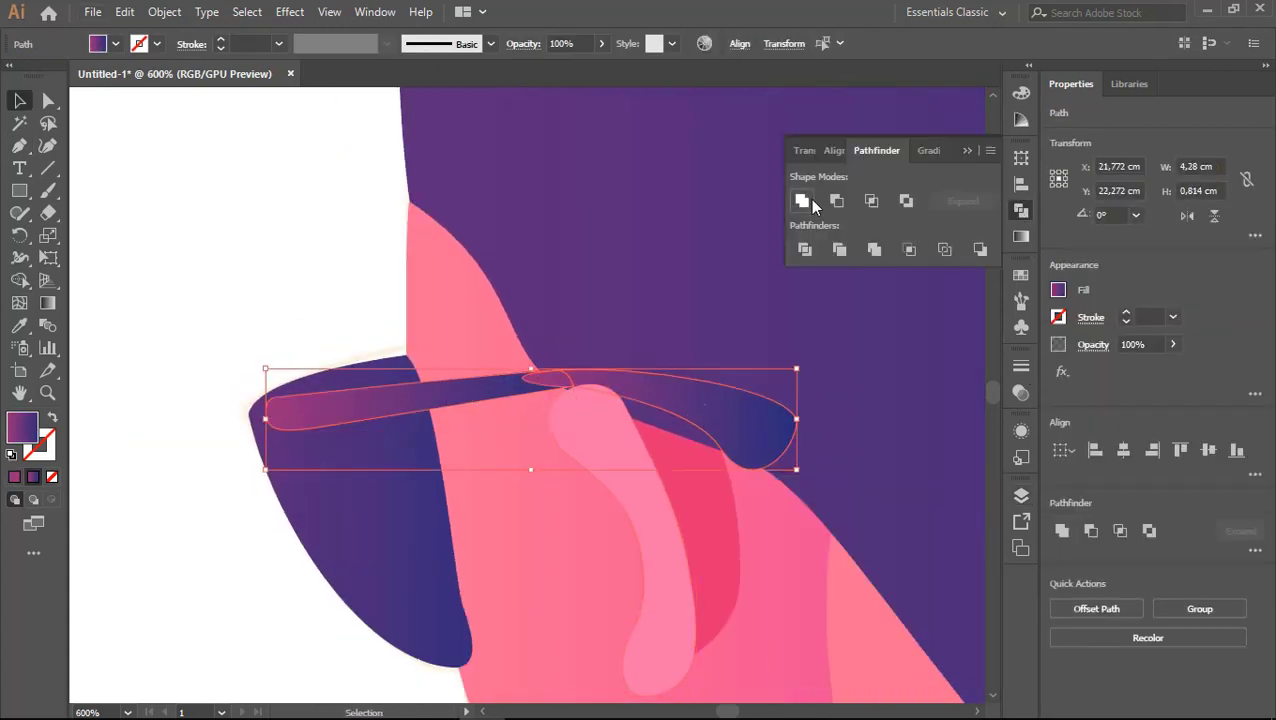
key(ctrl+shift+a)
scroll(740, 455, down, 2)
scroll(600, 420, down, 2)
scroll(472, 383, up, 1)
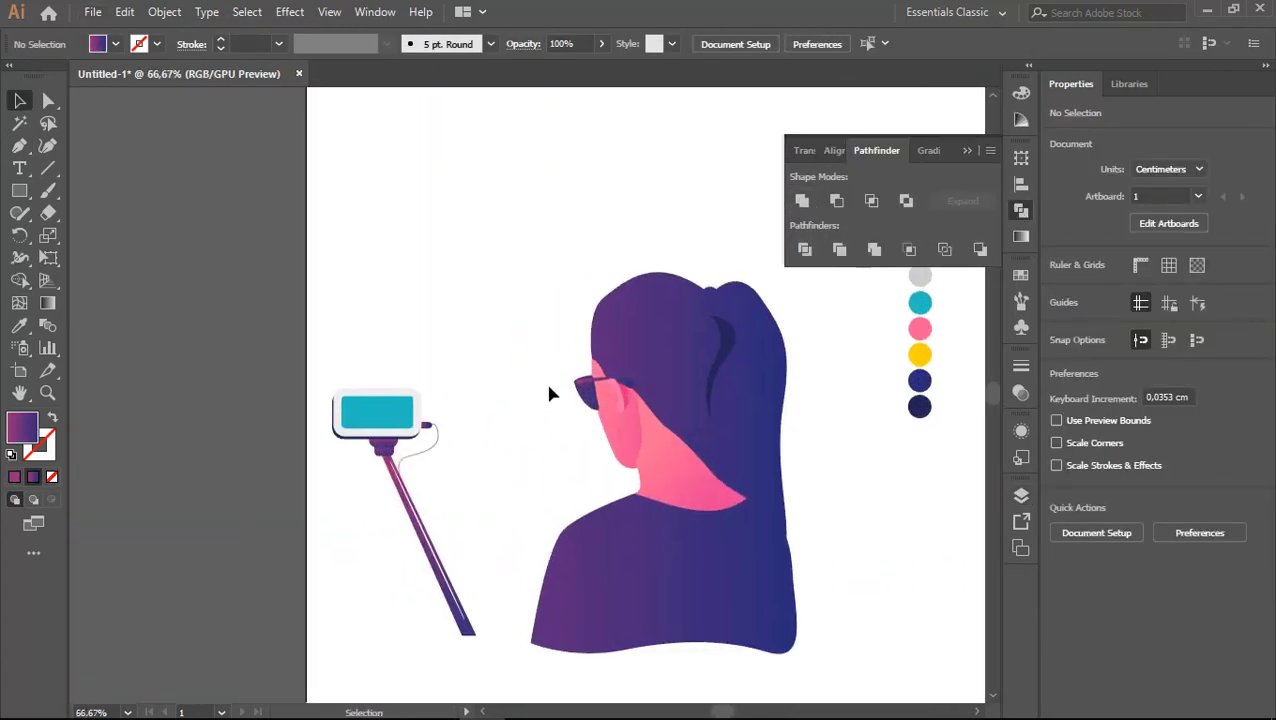
Step: Draw a freehand blob around the shoulders, fill it cyan and send it to the back
scroll(554, 374, down, 1)
key(n)
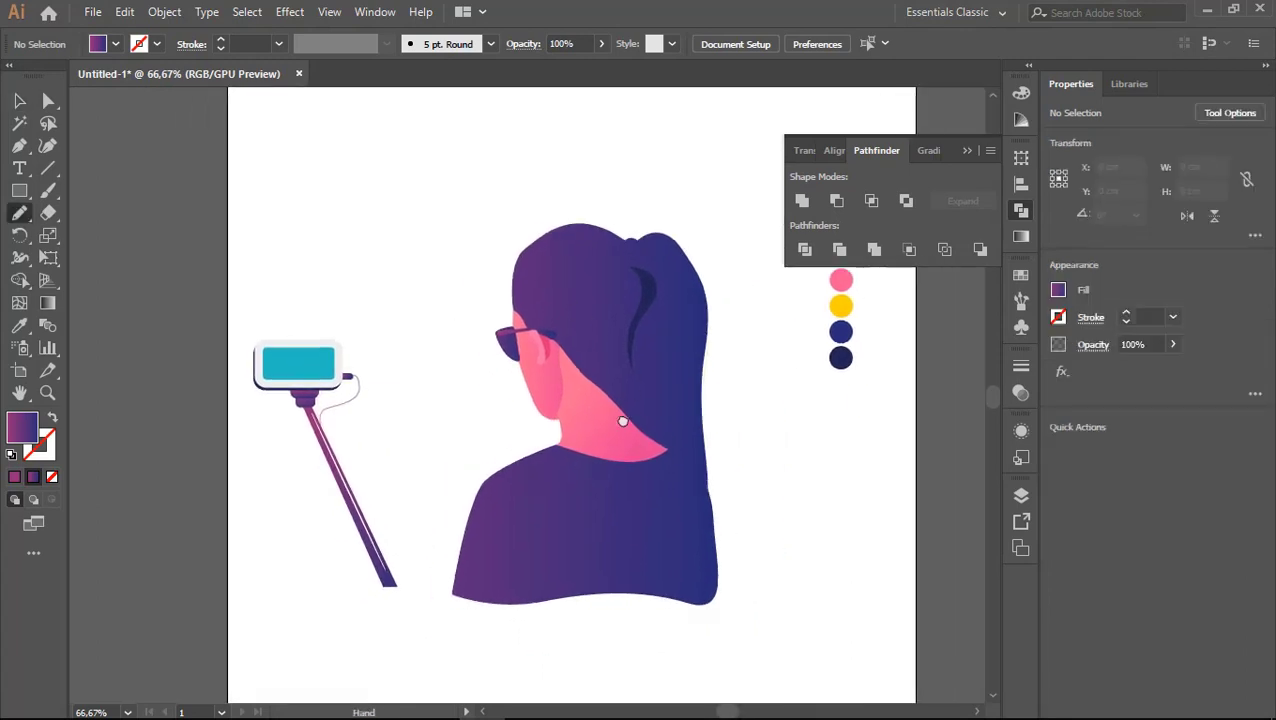
scroll(716, 366, right, 1)
drag(712, 376, 714, 380)
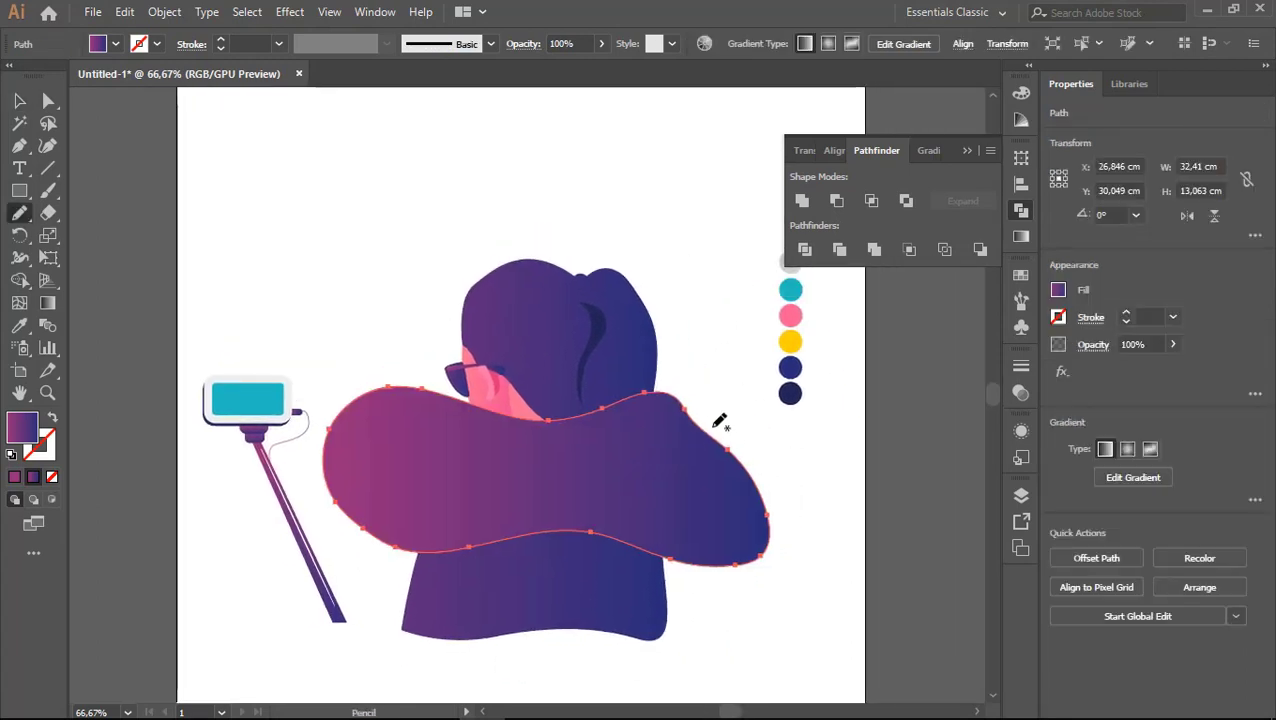
key(i)
click(789, 288)
key(v)
click(607, 461)
key(ctrl+shift+bracketleft)
Step: Skew the cyan blob so its left side rises, then delete it
drag(604, 452, 696, 465)
click(702, 500)
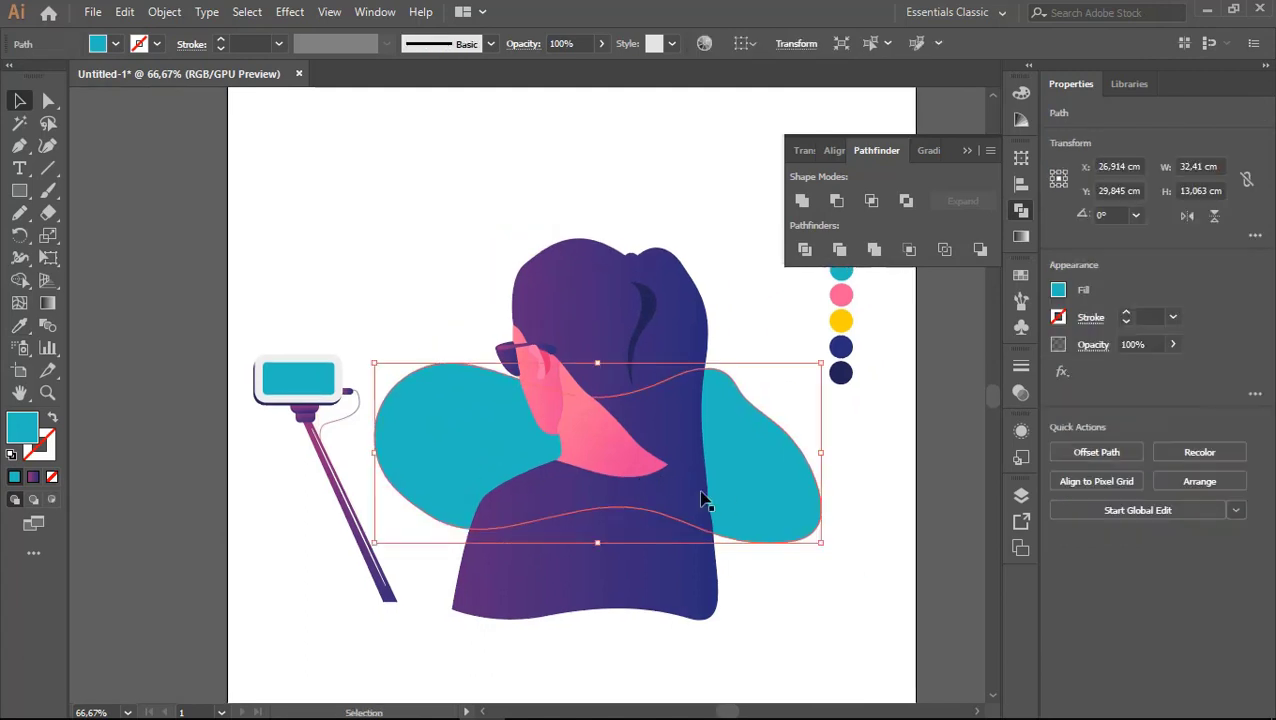
drag(371, 481, 369, 445)
key(v)
click(531, 490)
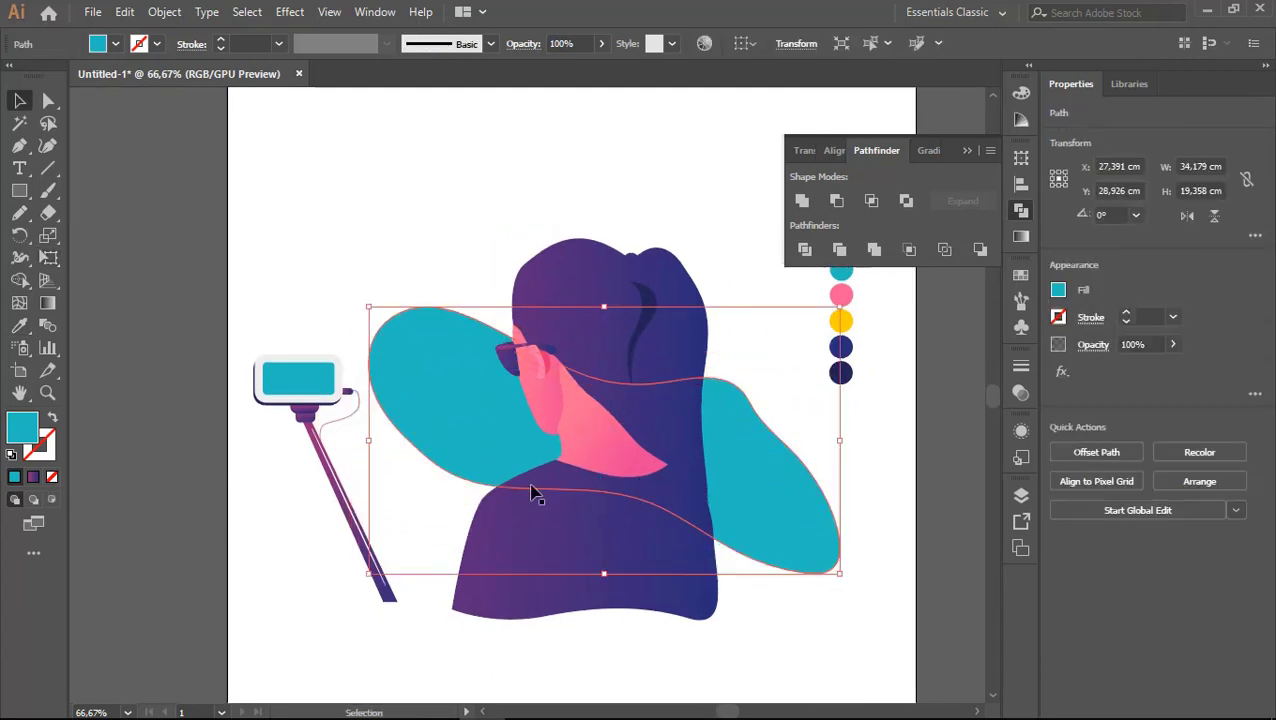
key(Delete)
Step: Redraw the cyan blob from near the glasses and stretch it behind the shoulders
key(n)
drag(583, 322, 472, 369)
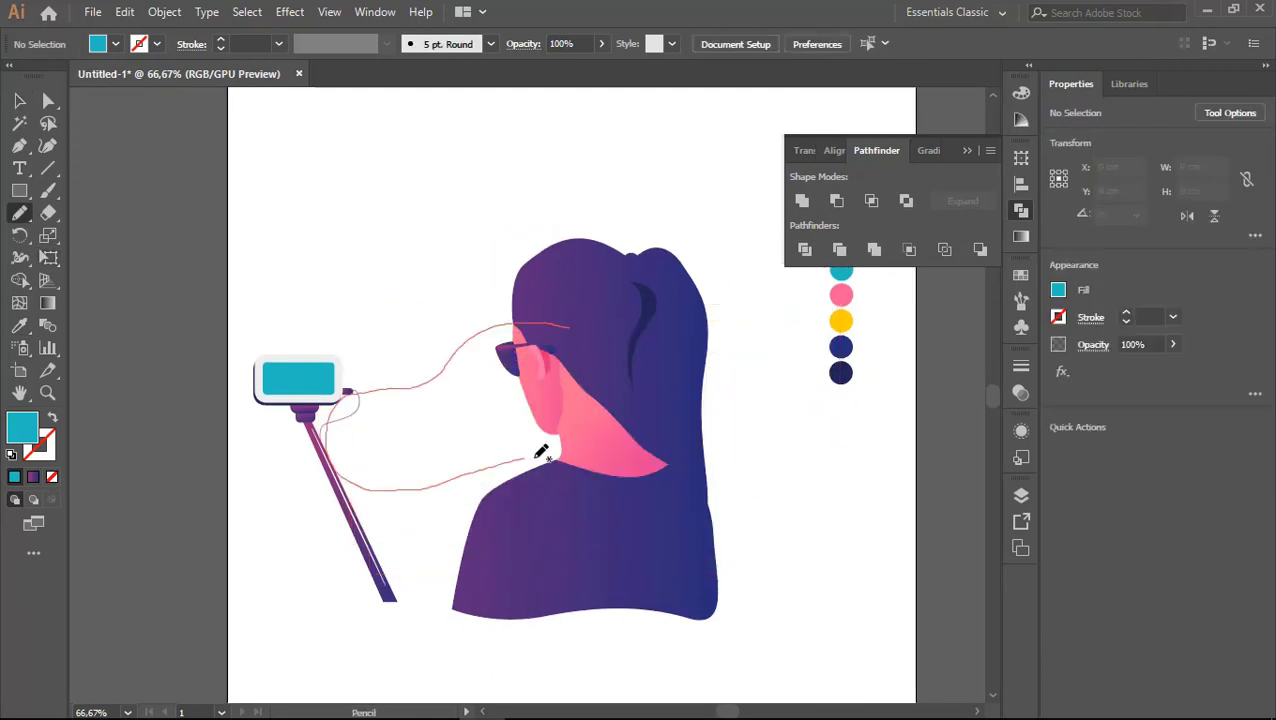
drag(540, 452, 583, 330)
key(v)
drag(598, 444, 598, 490)
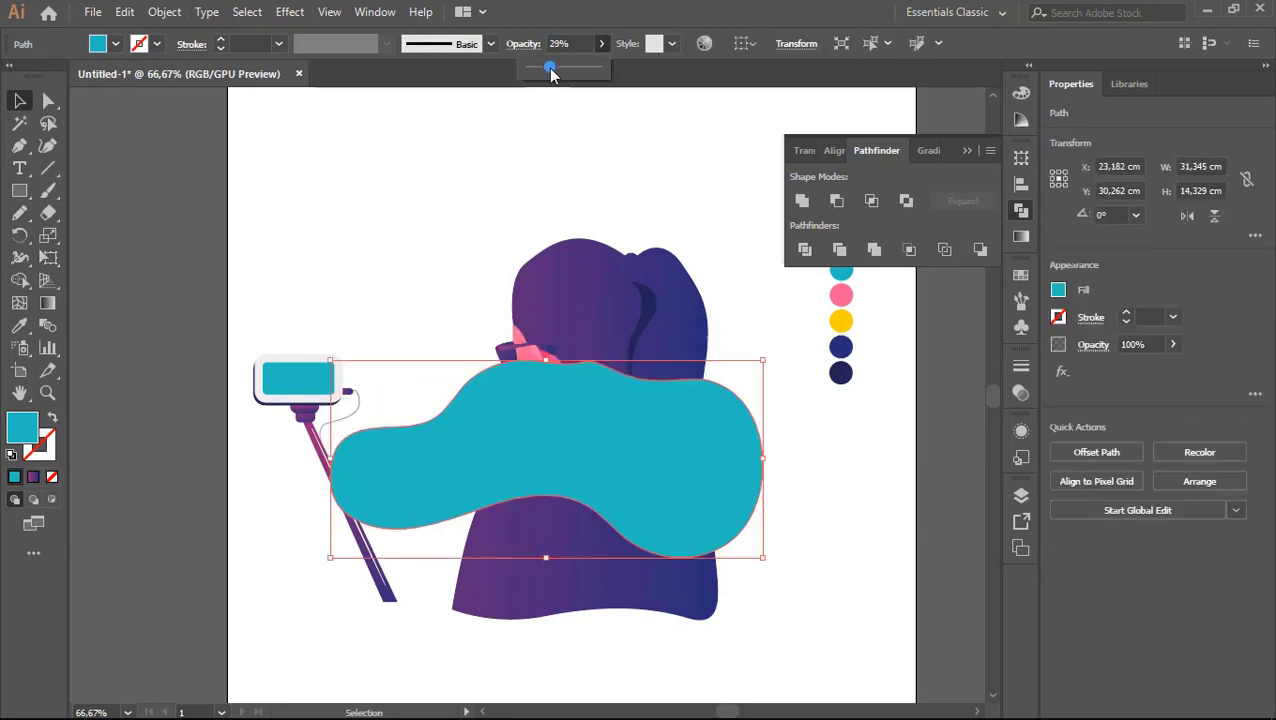
key(ctrl+shift+a)
scroll(490, 480, down, 2)
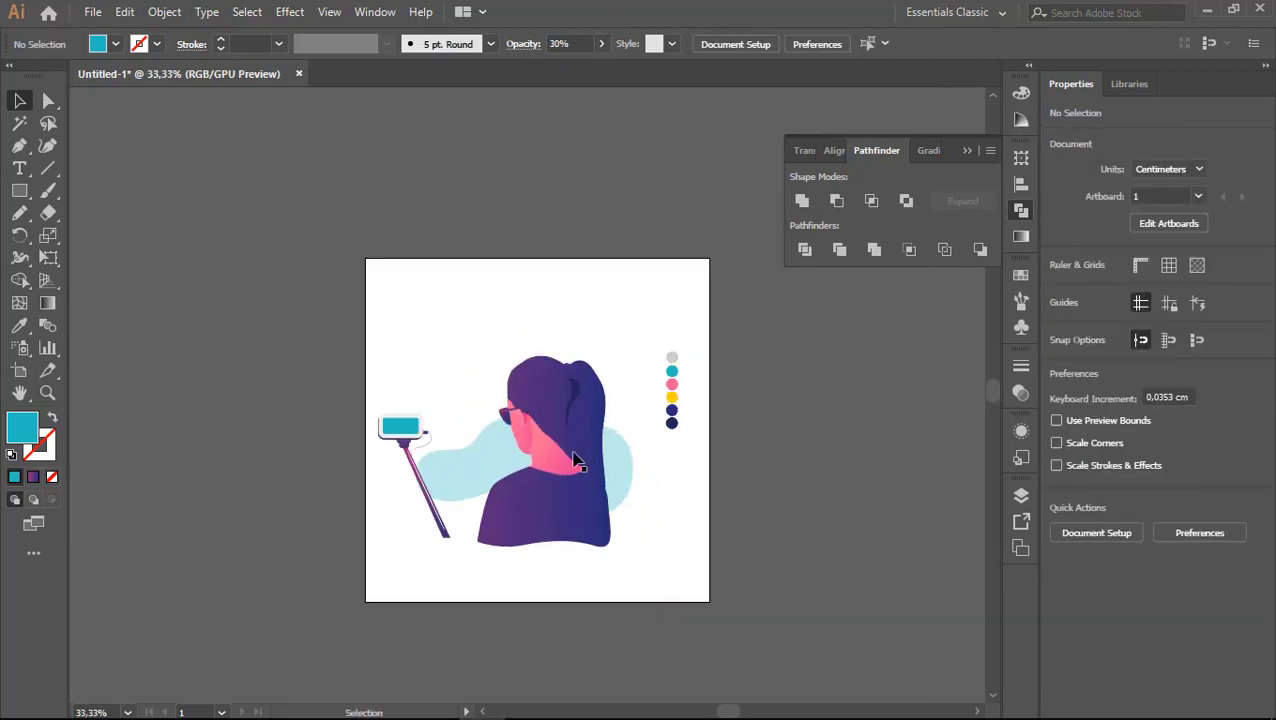
scroll(577, 460, up, 3)
Step: Drag an anchor on the hair's lower edge to smooth its lower right curve
key(a)
click(575, 578)
scroll(578, 550, down, 1)
drag(578, 530, 610, 575)
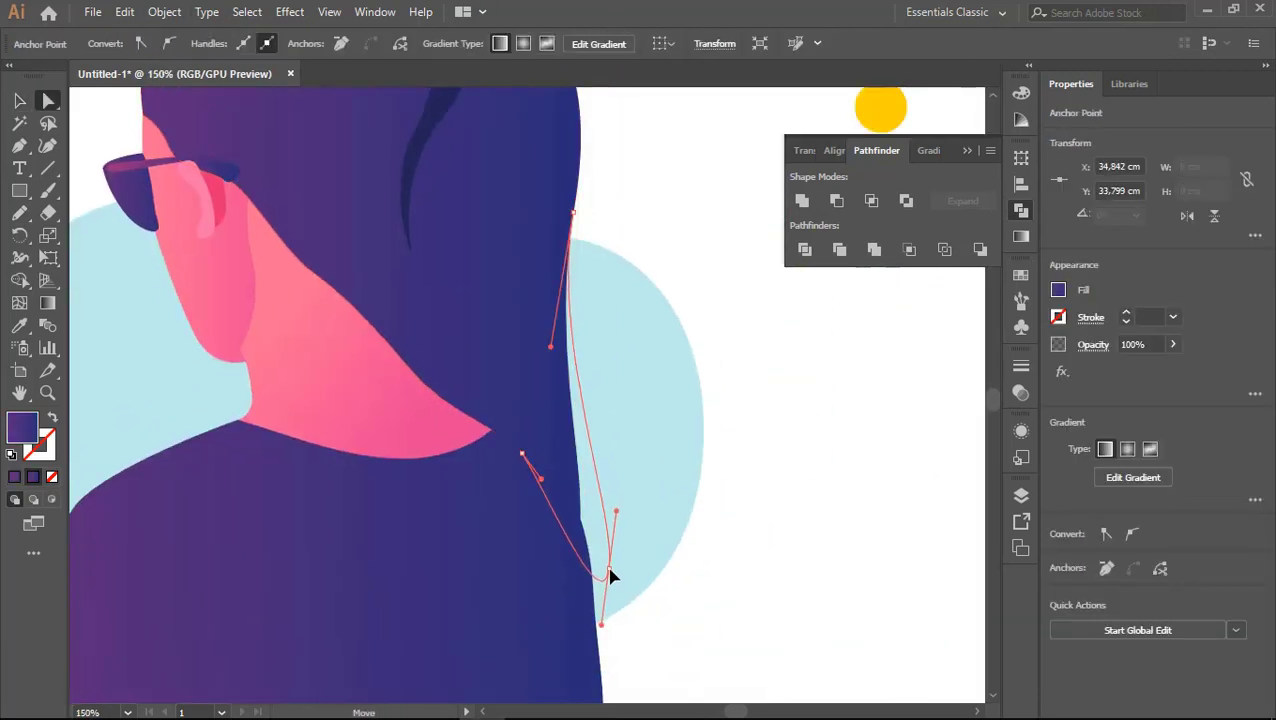
scroll(616, 515, down, 3)
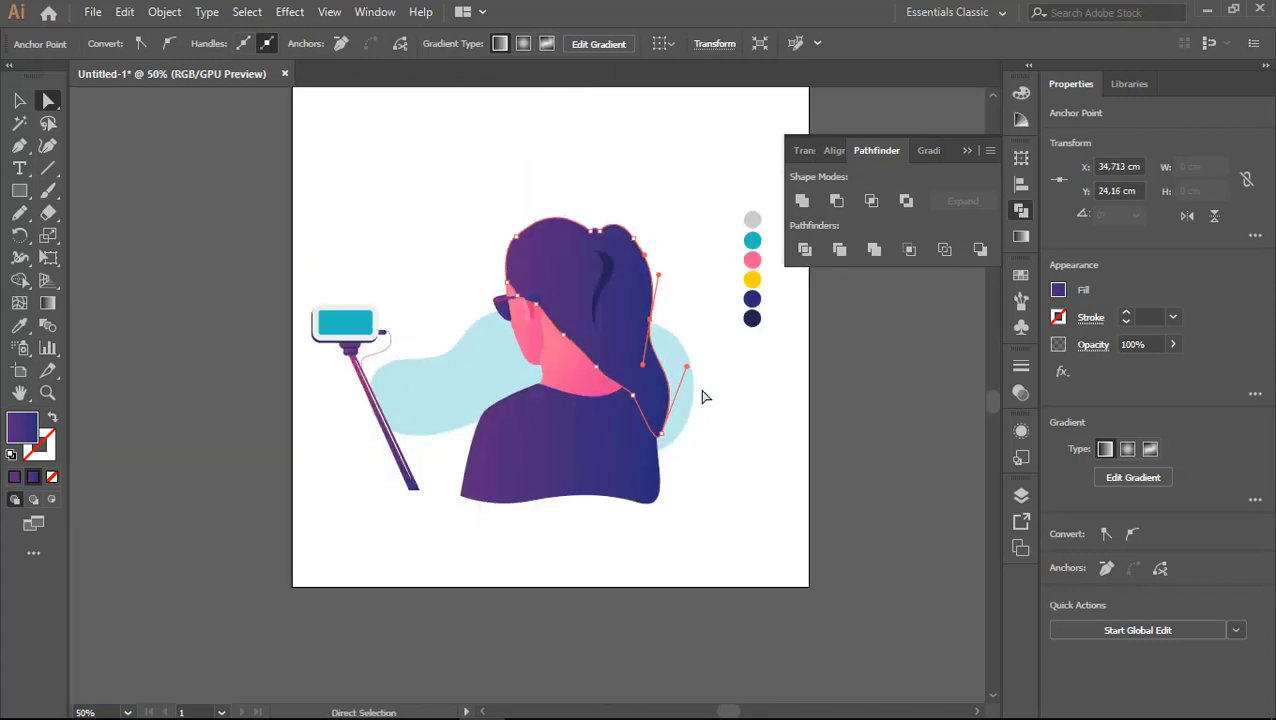
key(v)
key(ctrl+shift+a)
scroll(715, 385, down, 1)
scroll(690, 385, up, 2)
scroll(637, 353, up, 1)
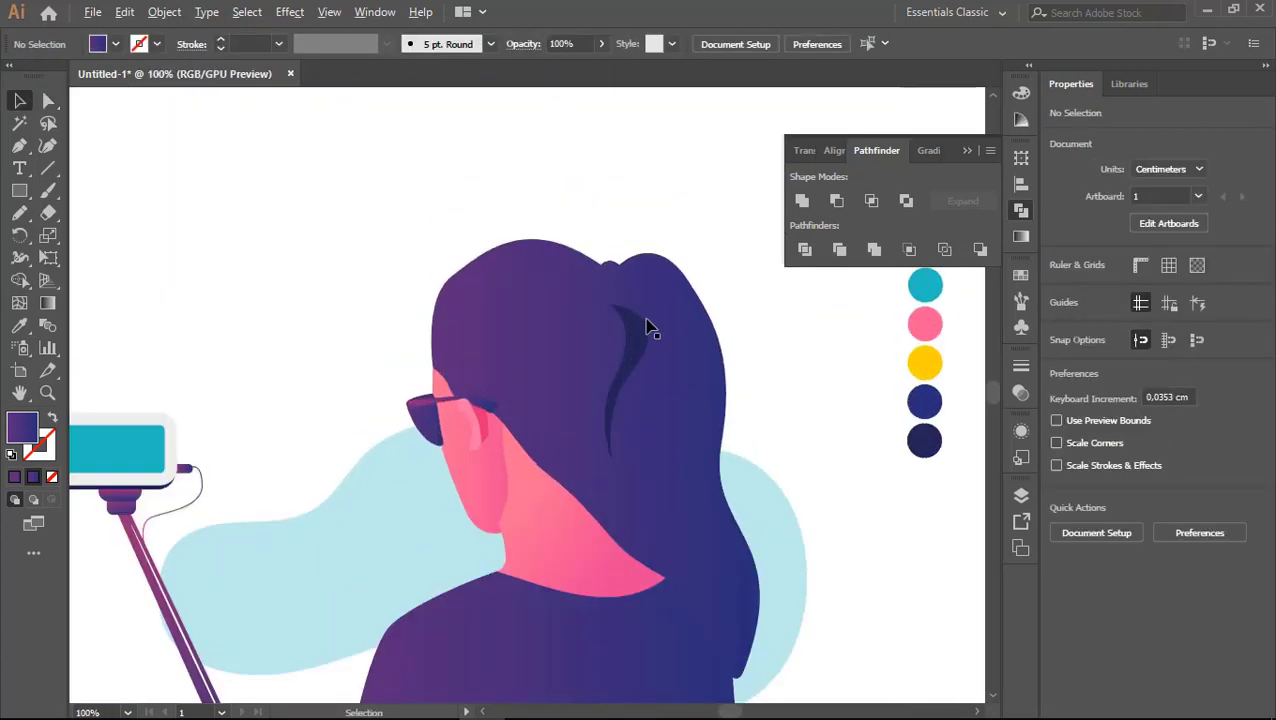
Step: Draw a small closed hair-tie shape at the ponytail base
key(p)
scroll(609, 341, up, 2)
scroll(577, 306, up, 1)
click(545, 419)
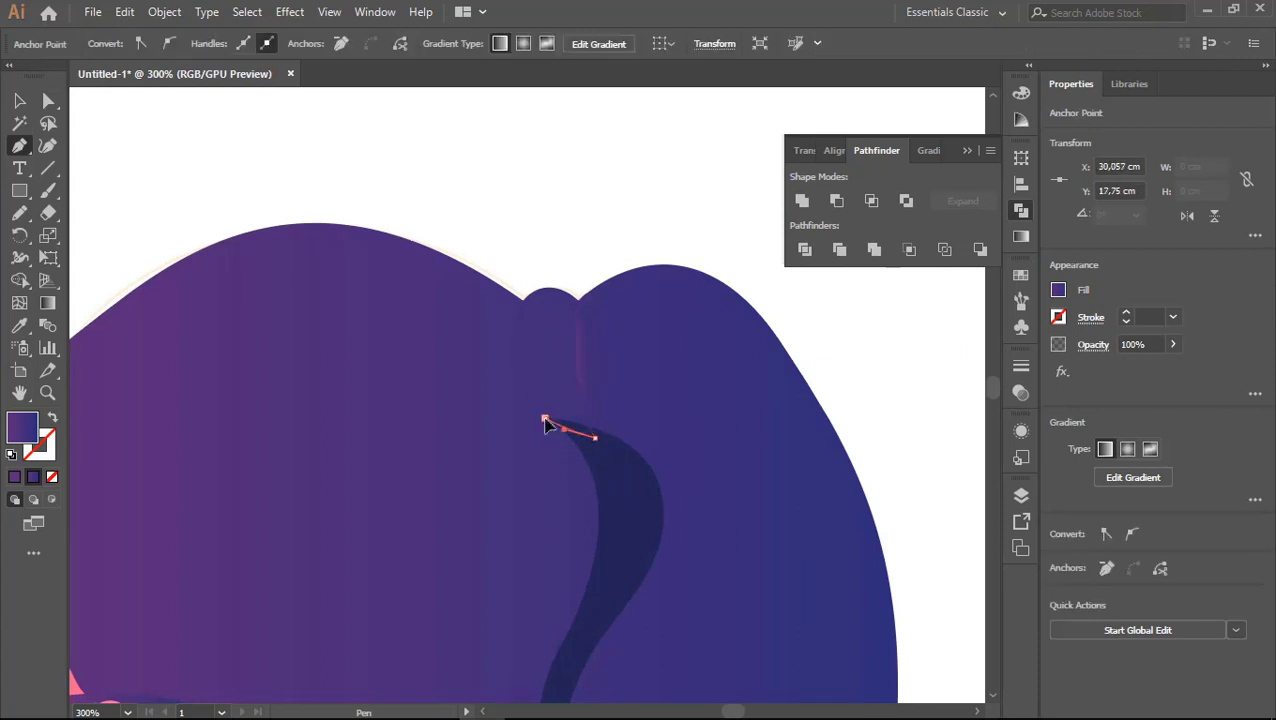
click(577, 303)
Step: Fill the hair tie with a linear gradient whose end stop is magenta
key(v)
scroll(647, 390, down, 4)
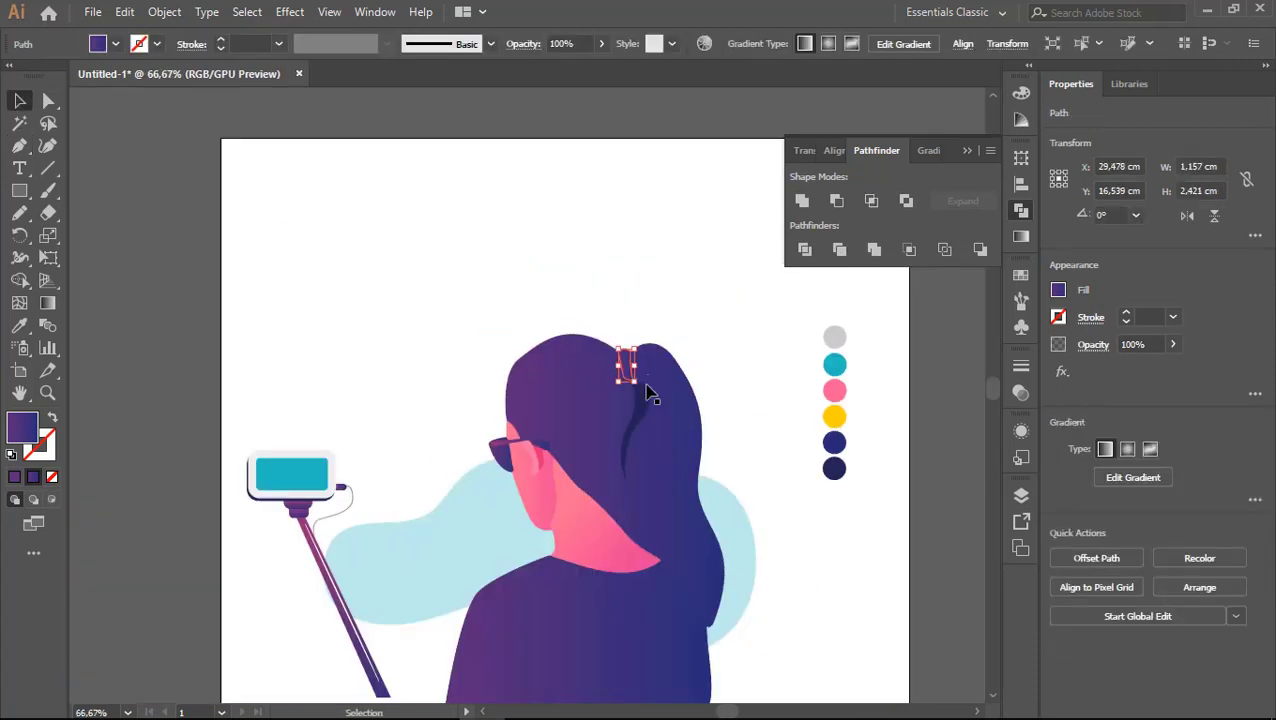
scroll(628, 367, up, 4)
click(627, 355)
click(1021, 236)
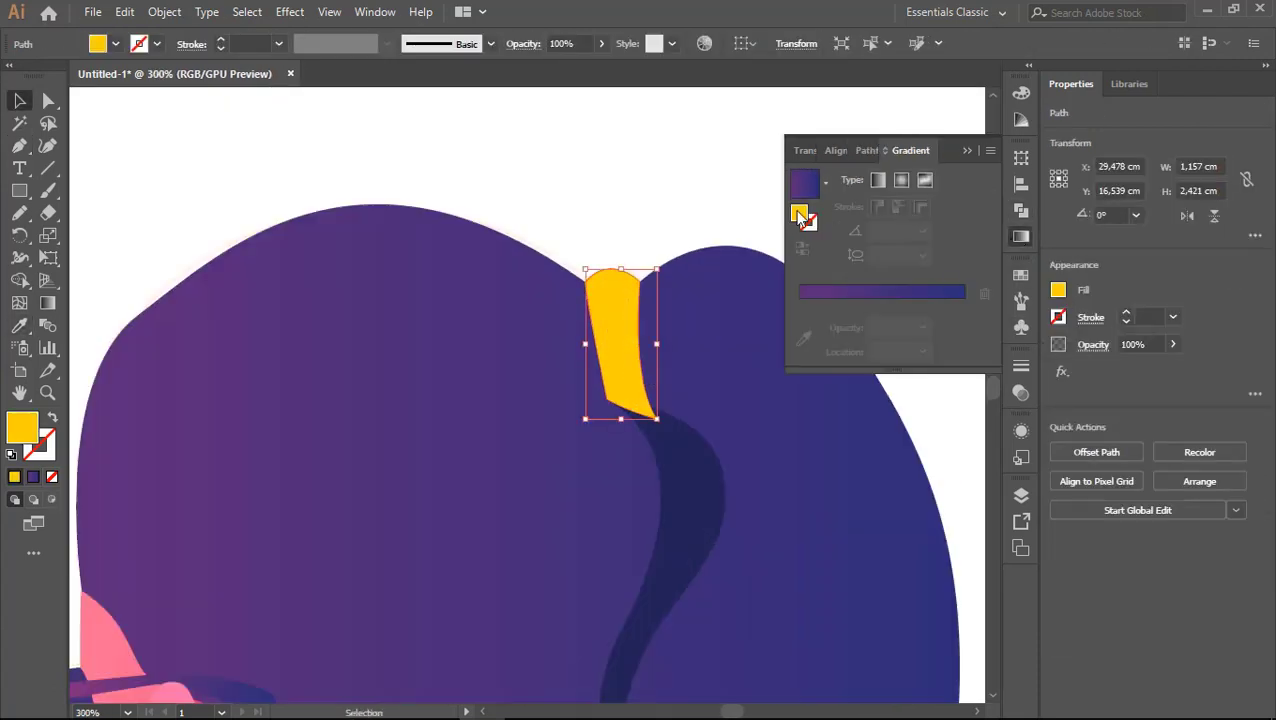
click(803, 318)
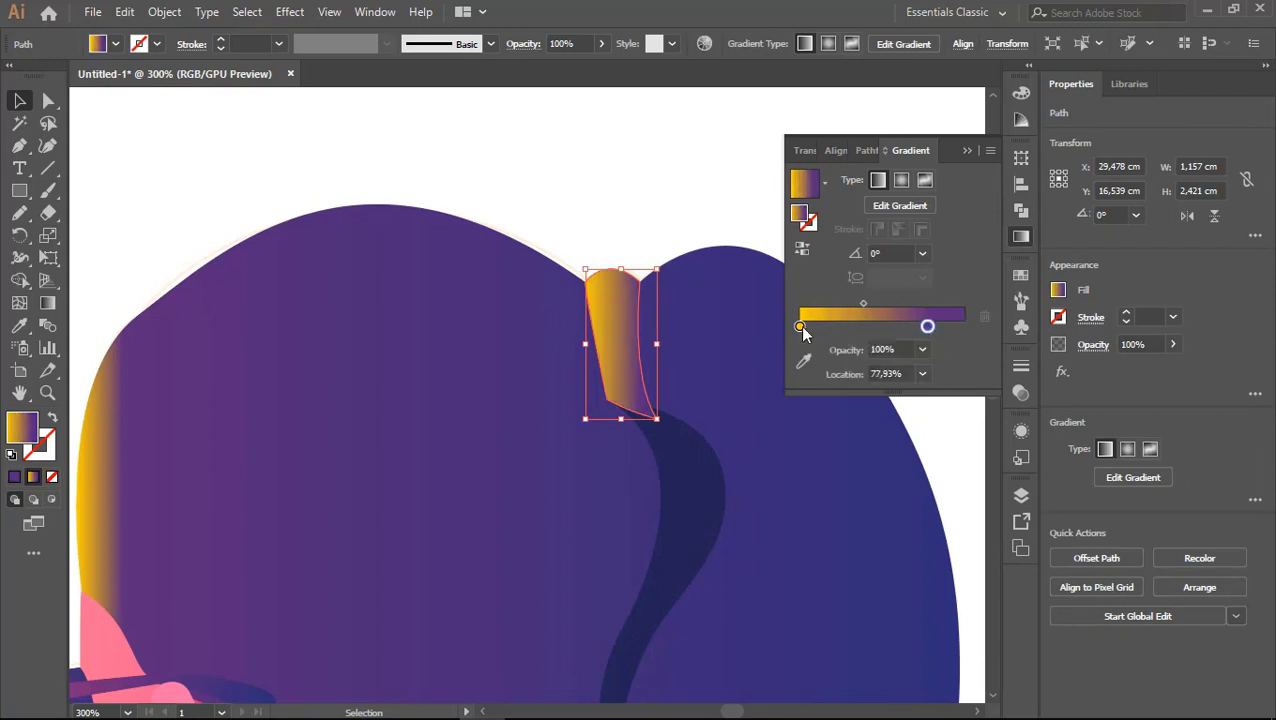
double_click(927, 327)
drag(865, 392, 870, 390)
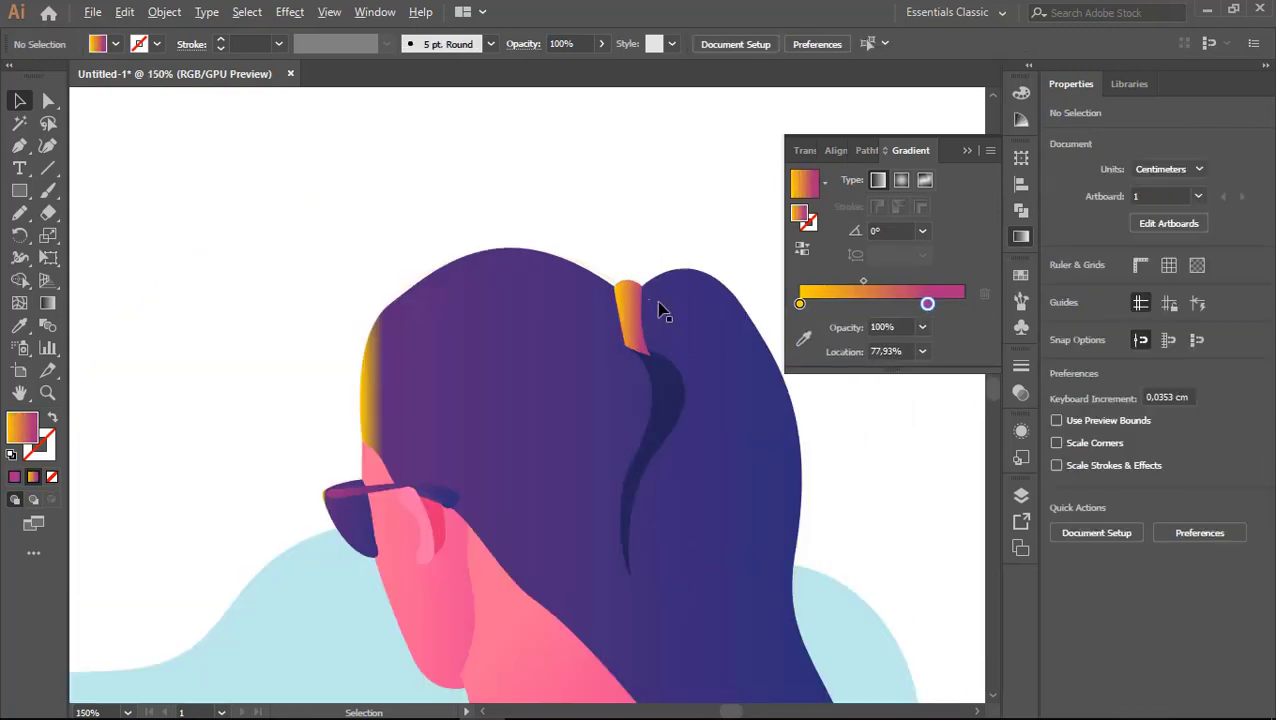
Step: Reselect the orange hair tie and switch to the Gradient tool to adjust it
click(580, 463)
alt+scroll(592, 455, down, 1)
click(612, 398)
key(g)
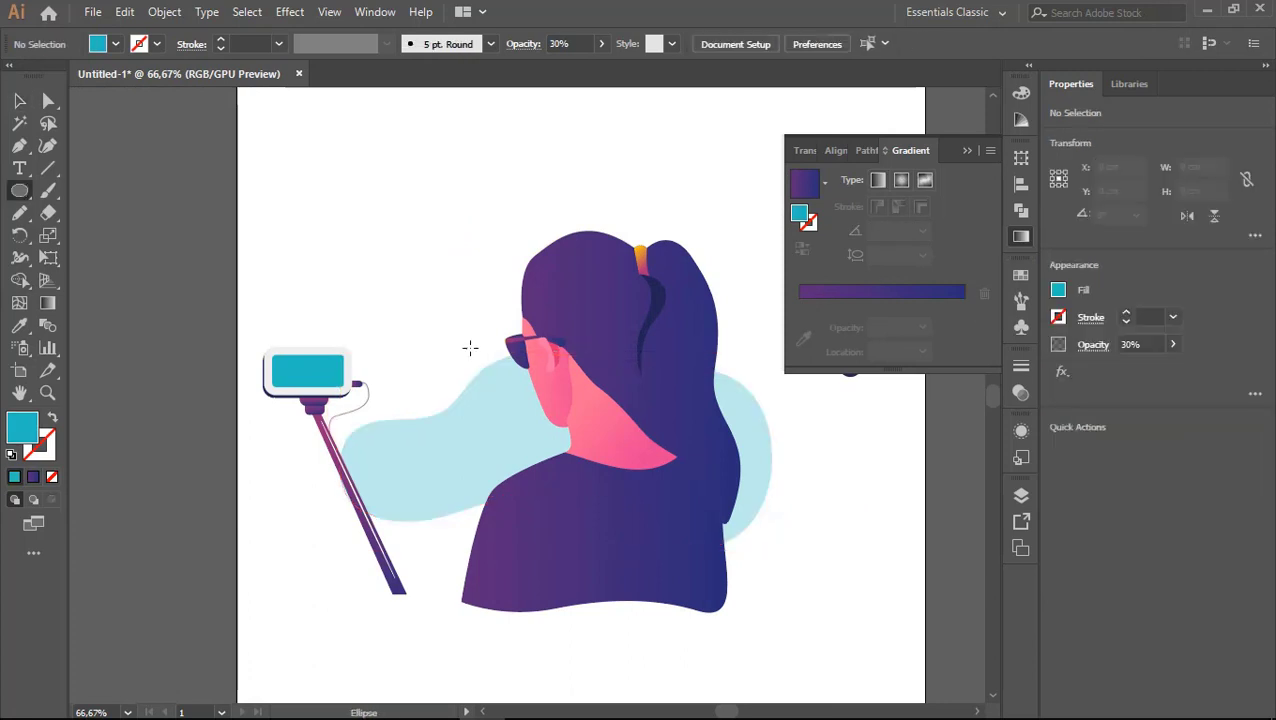
Step: Draw a circle about 6.67 cm wide and give it a pale yellow fill
drag(488, 392, 495, 398)
drag(621, 401, 481, 446)
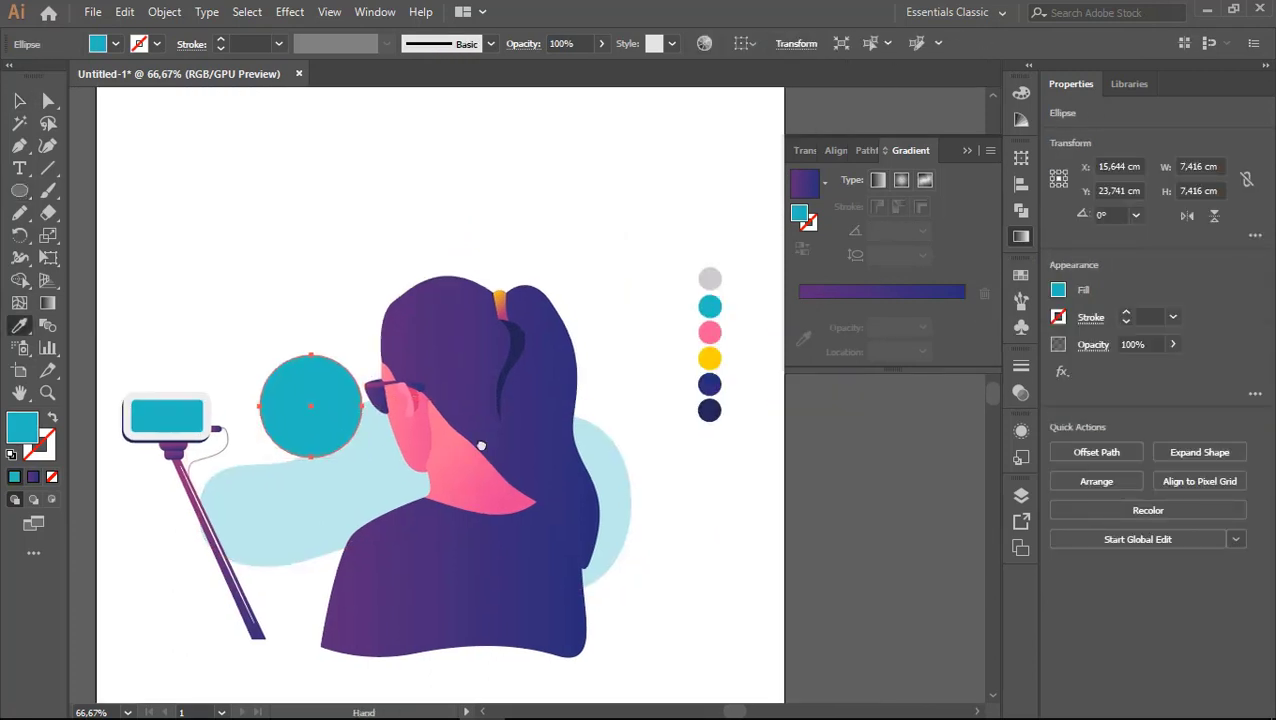
key(v)
mouse_move(299, 391)
mouse_down()
mouse_move(280, 416)
mouse_move(274, 385)
mouse_up()
drag(343, 349, 337, 358)
double_click(42, 426)
click(122, 78)
click(447, 77)
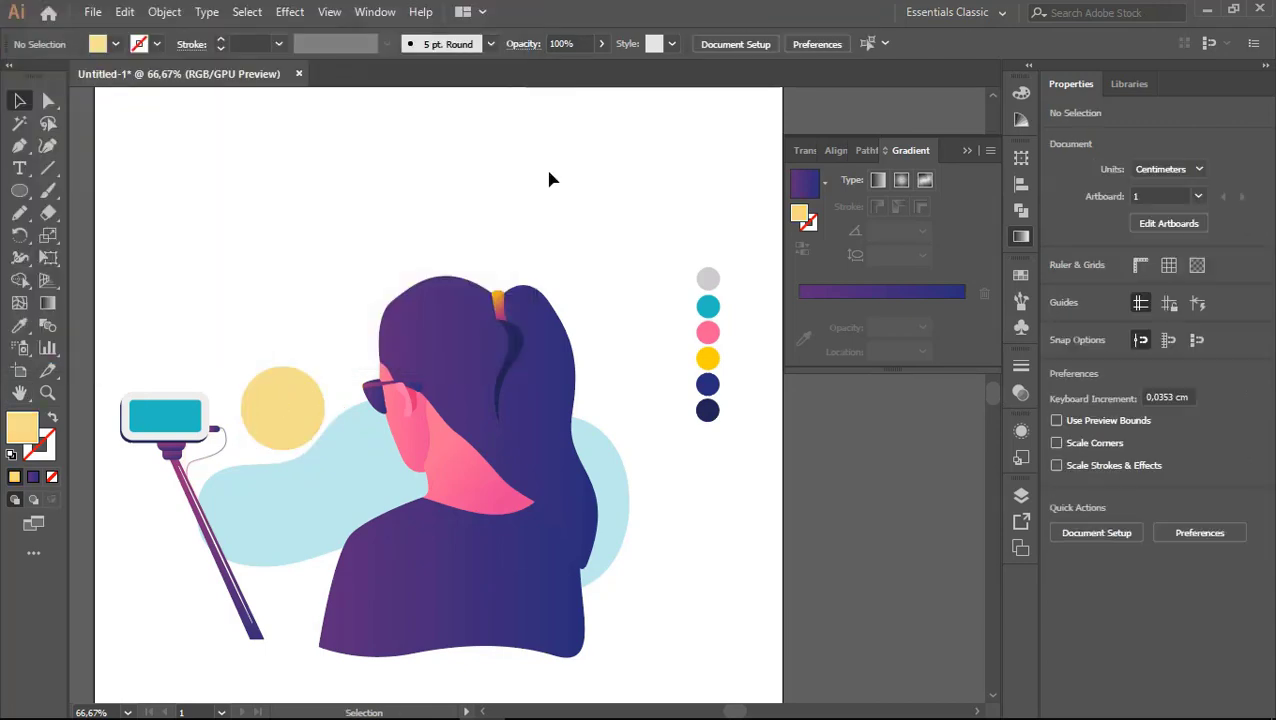
Step: Move and resize the pale yellow circle to sit behind the top of the head
key(ctrl+minus)
drag(427, 285, 608, 194)
drag(652, 151, 659, 151)
drag(608, 194, 490, 213)
key(ctrl+shift+a)
key(ctrl+minus)
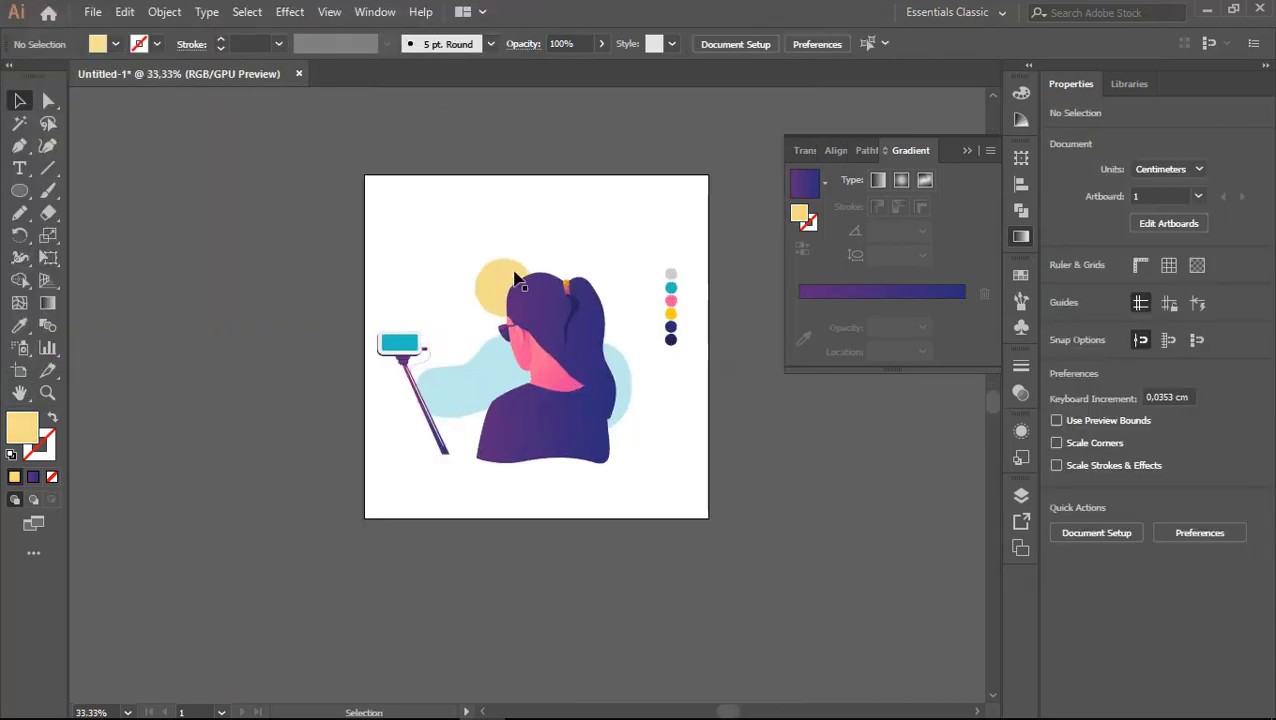
scroll(533, 464, up, 4)
key(p)
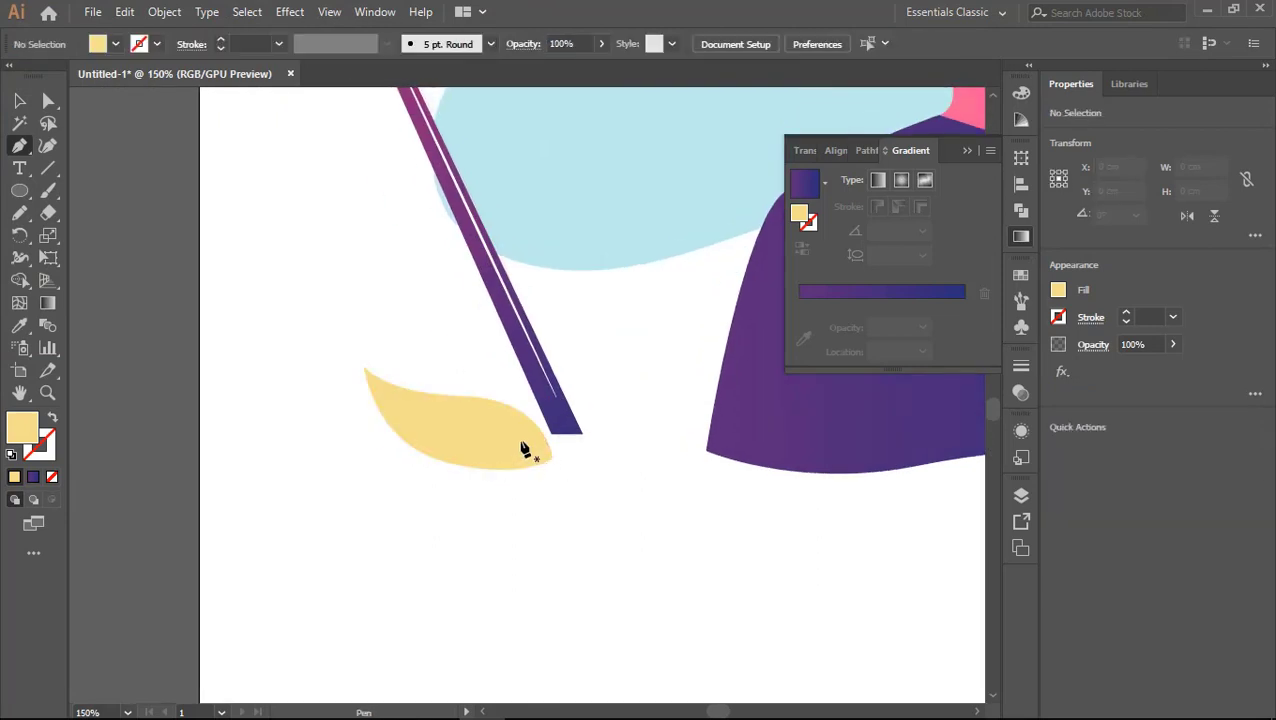
Step: Finish drawing the leaf shape and deselect it
ctrl+click(522, 450)
scroll(311, 510, down, 4)
key(i)
key(v)
key(ctrl+shift+a)
scroll(410, 450, up, 4)
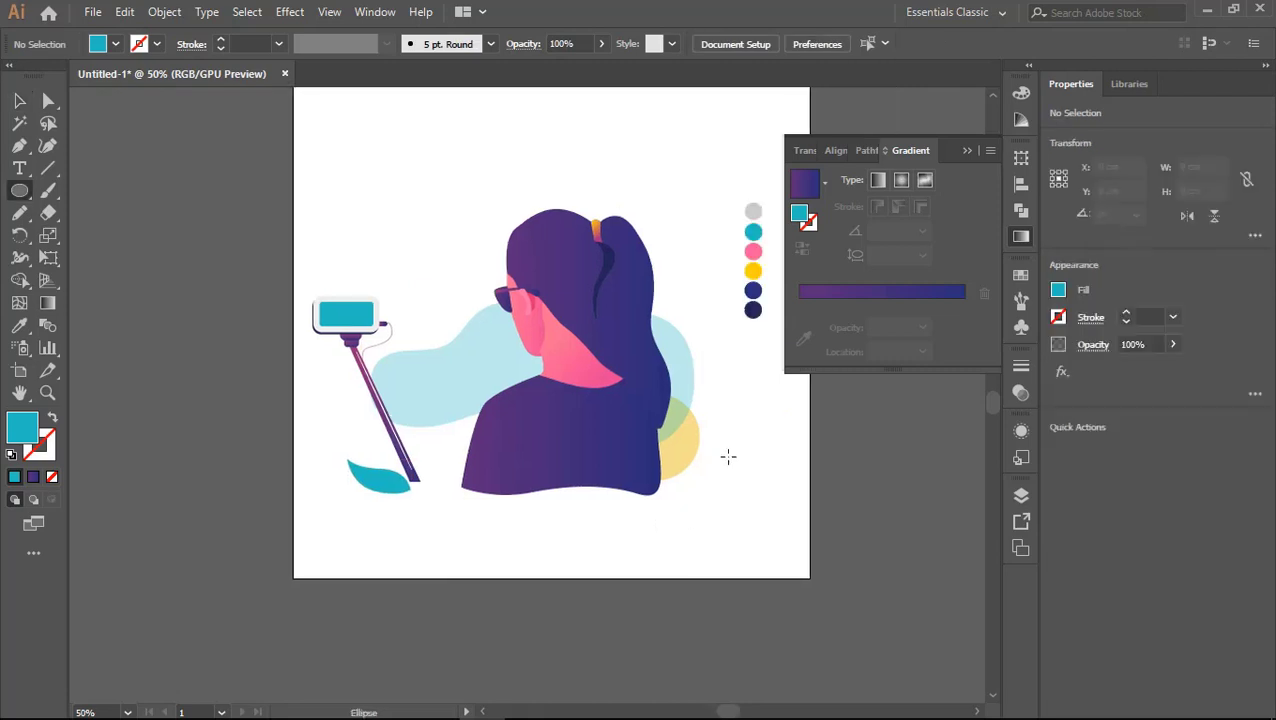
Step: Apply the Orange, Yellow gradient preset to the cyan leaf
click(800, 291)
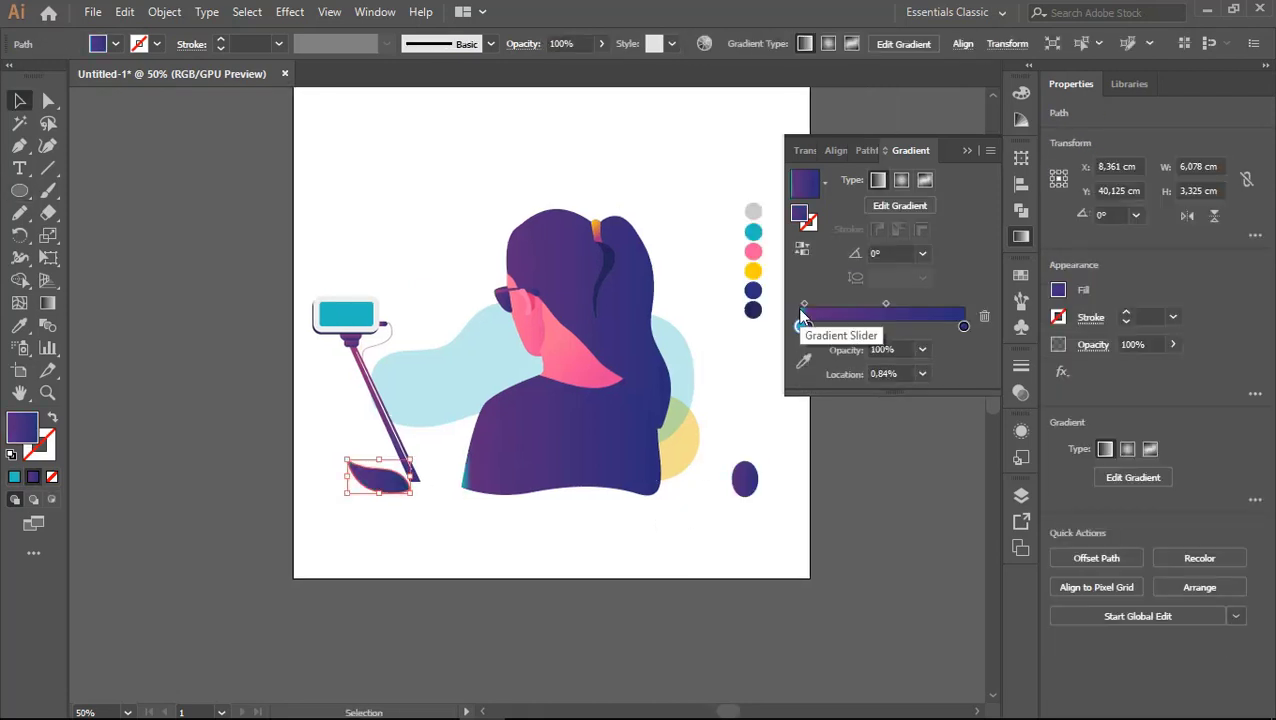
key(ctrl+z)
click(598, 527)
click(365, 482)
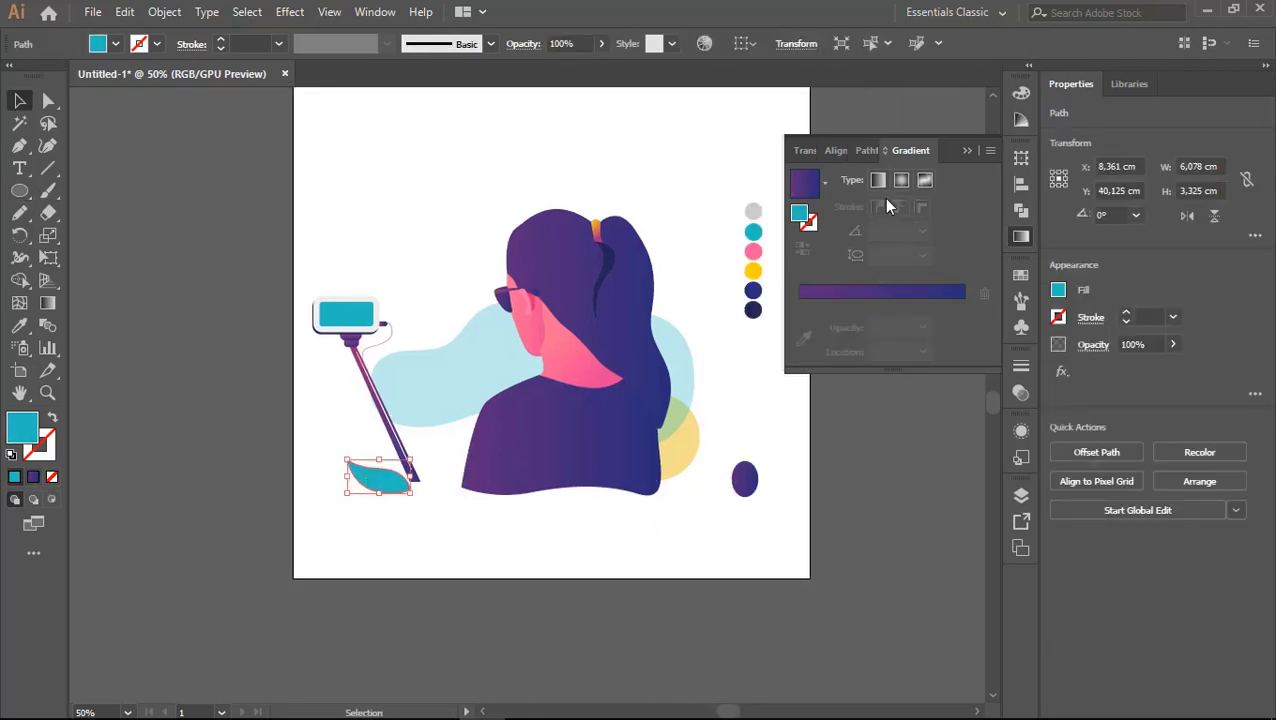
click(805, 183)
key(ctrl+z)
click(824, 184)
click(741, 250)
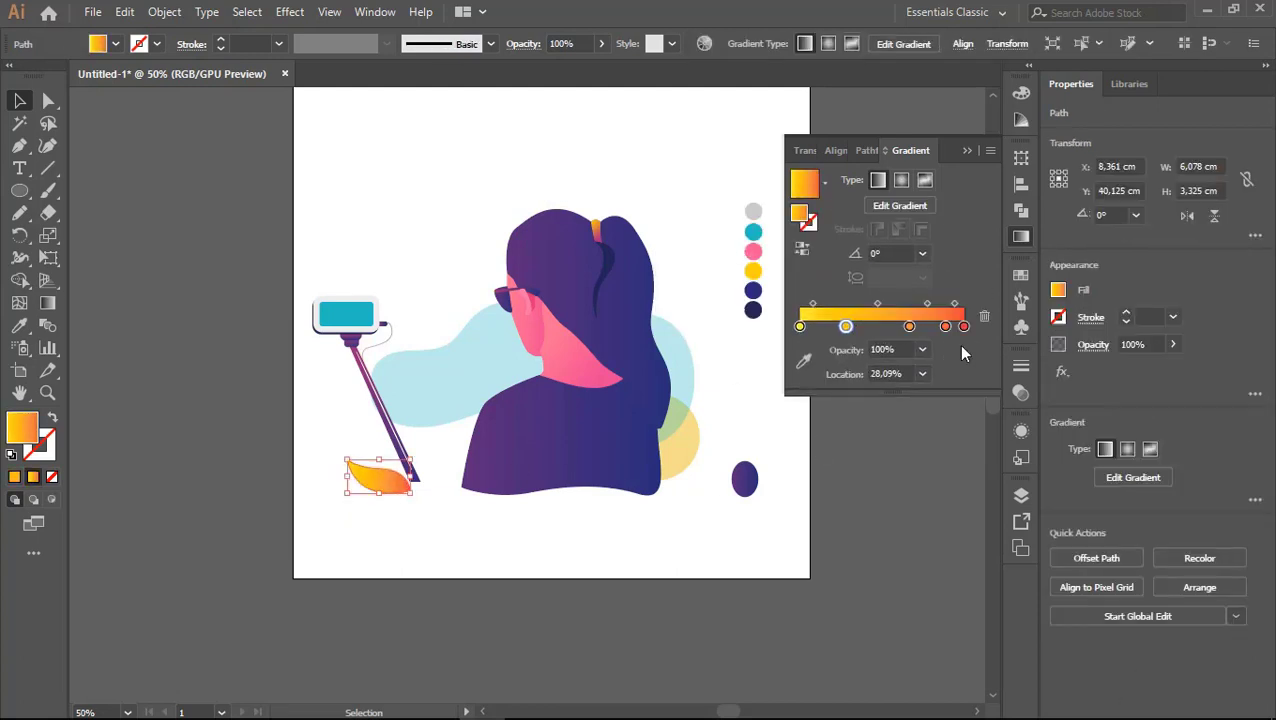
Step: Remove the leaf gradient's middle stops, leaving yellow-to-orange-red at 24°
key(g)
scroll(380, 480, up, 3)
mouse_move(418, 448)
mouse_down()
mouse_move(332, 470)
mouse_move(413, 433)
mouse_up()
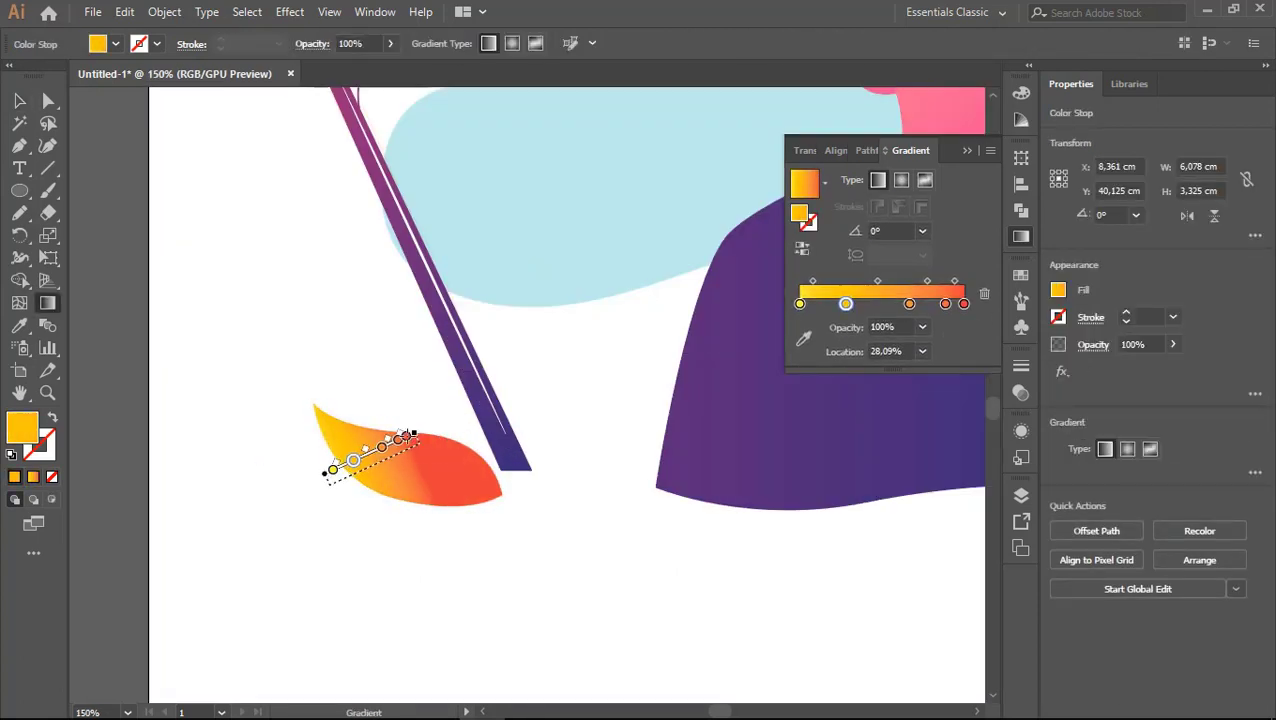
key(ctrl+shift+a)
key(v)
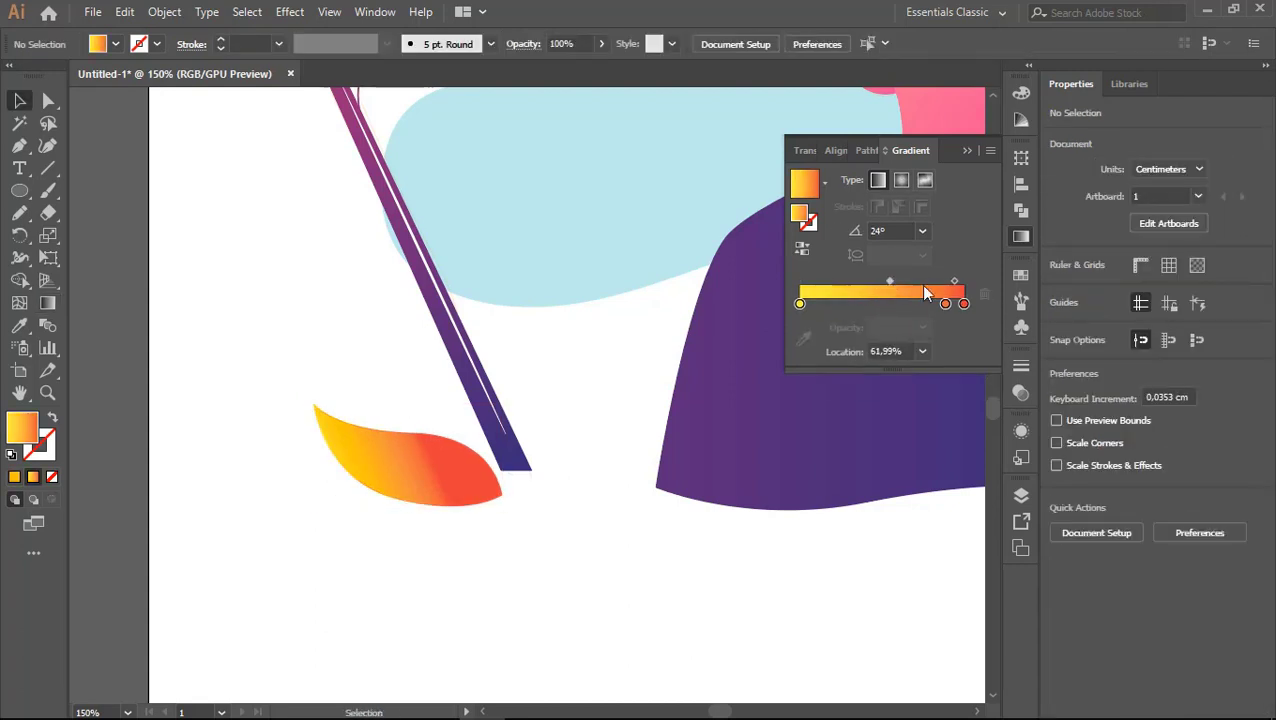
key(ctrl+z)
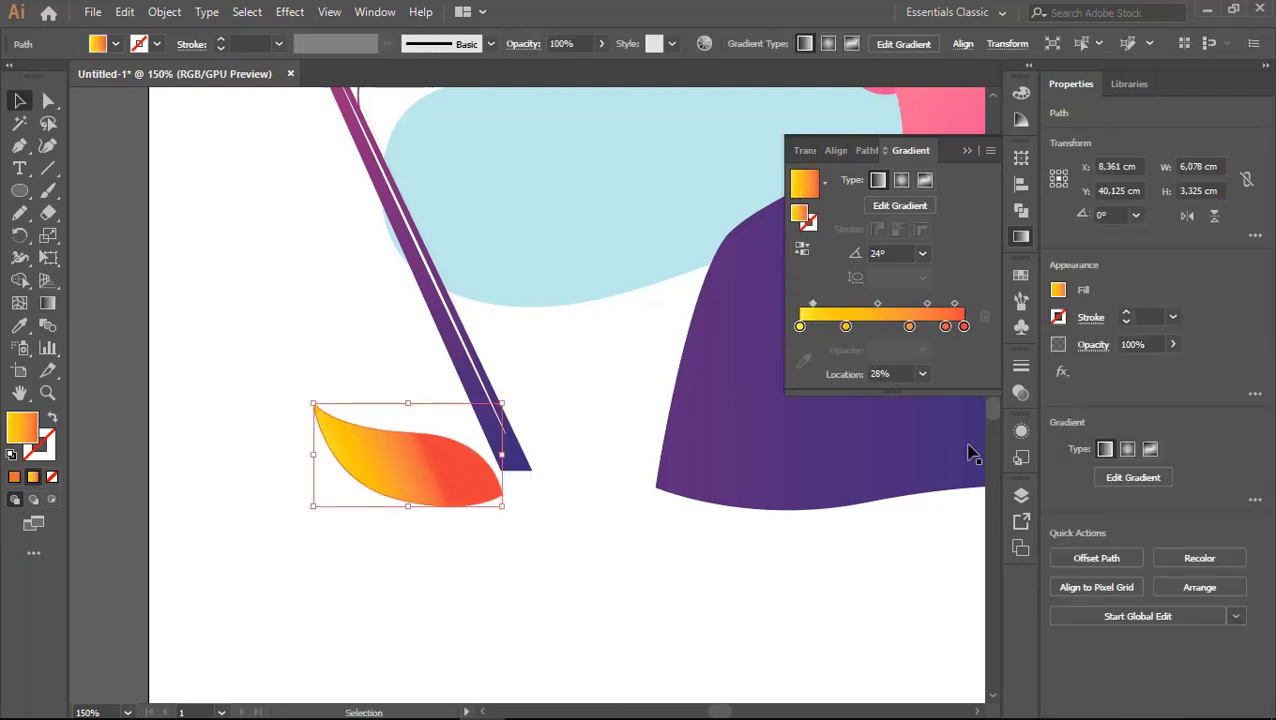
drag(940, 345, 940, 380)
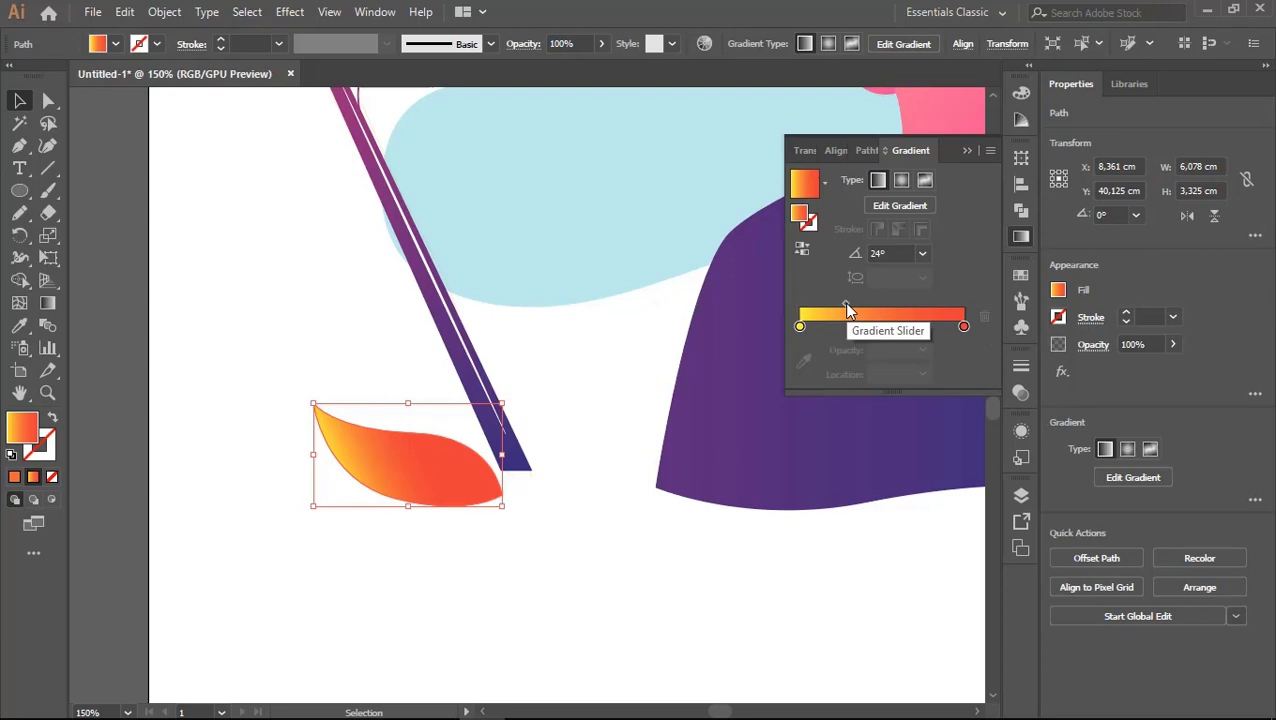
click(523, 554)
Step: Rotate a copy of the leaf upward to start the fan
click(513, 507)
key(e)
drag(586, 477, 530, 507)
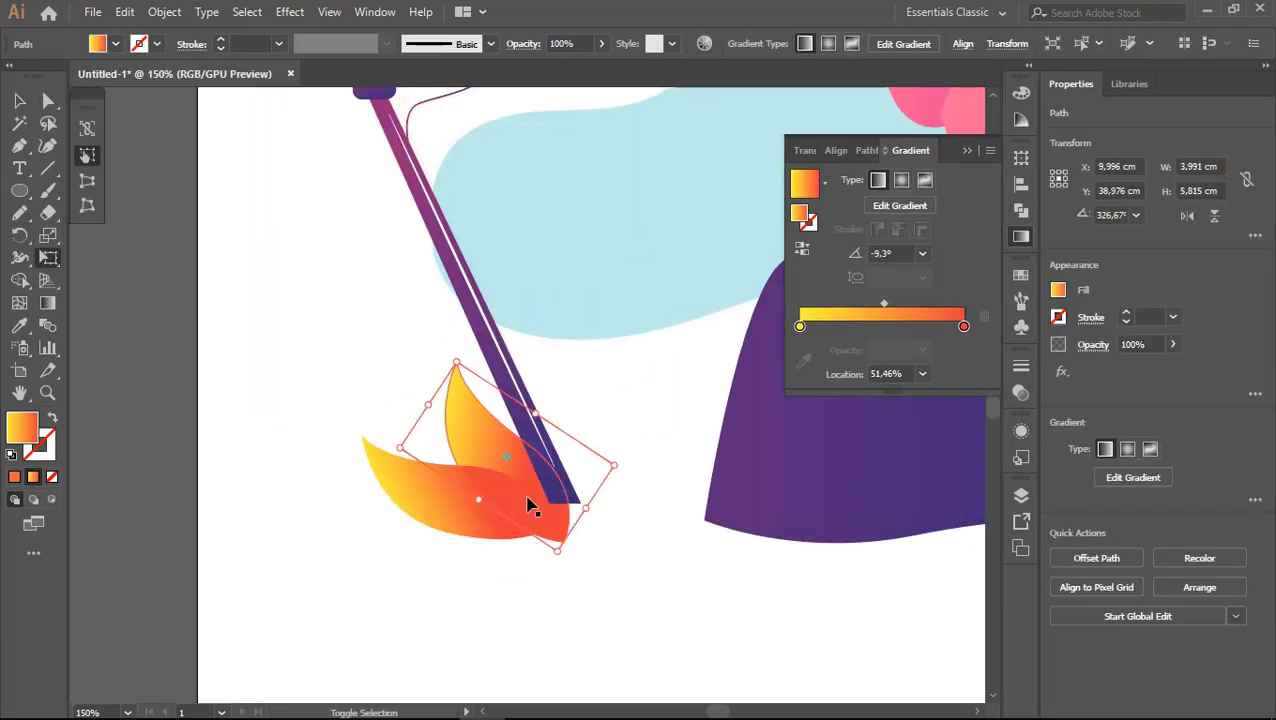
key(ctrl+shift+a)
key(ctrl+0)
key(ctrl+1)
key(v)
Step: Select the back leaf on its own and rotate it to widen the fan
click(484, 507)
key(ctrl+shift+a)
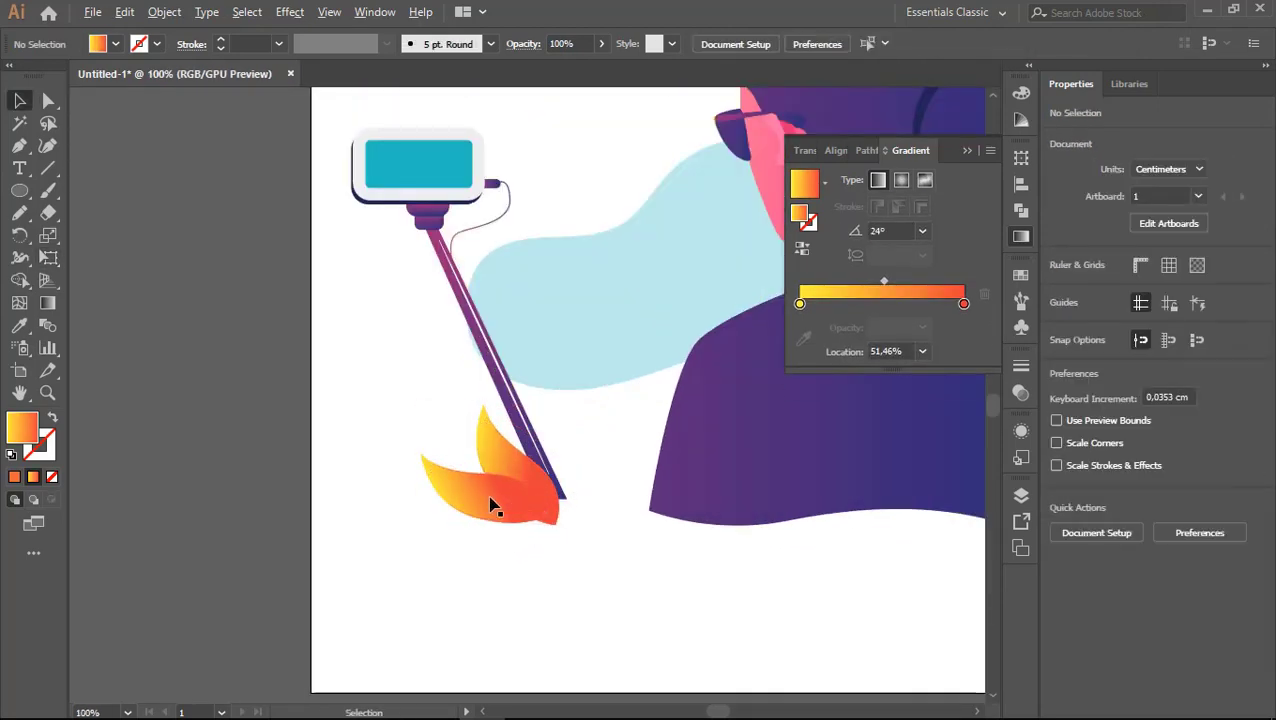
key(ctrl+1)
key(a)
click(522, 518)
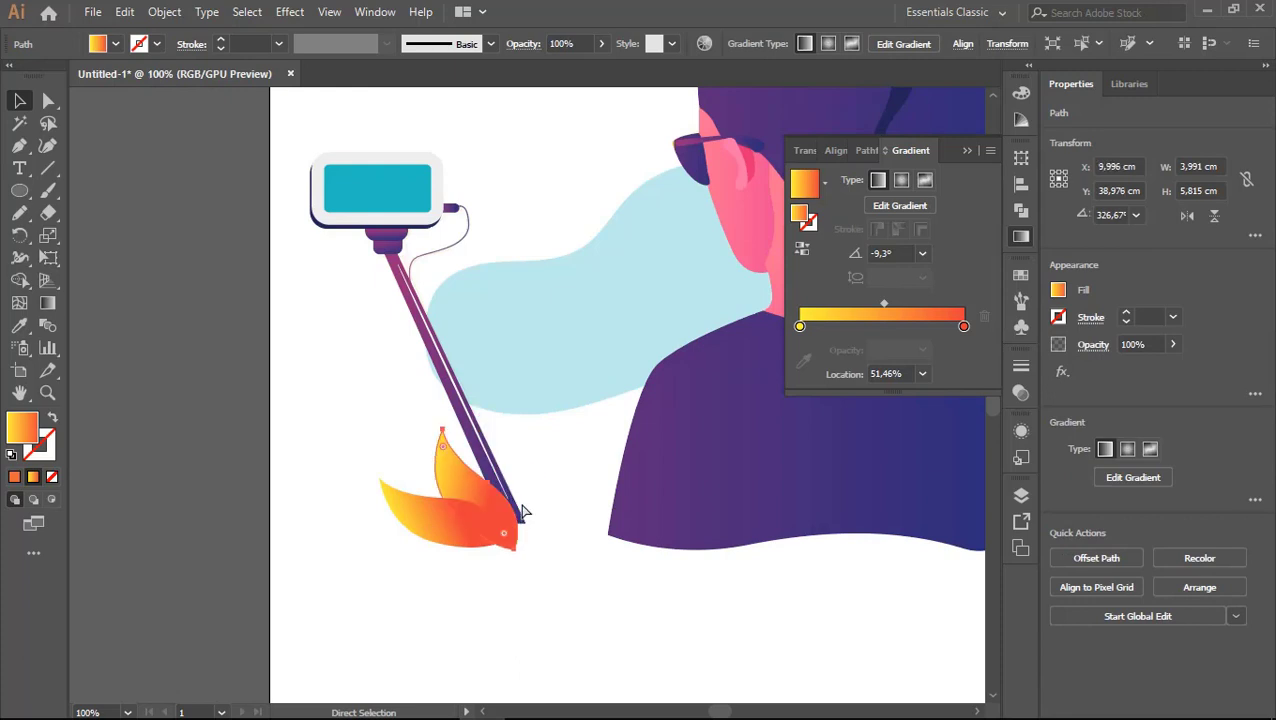
key(e)
drag(512, 497, 508, 456)
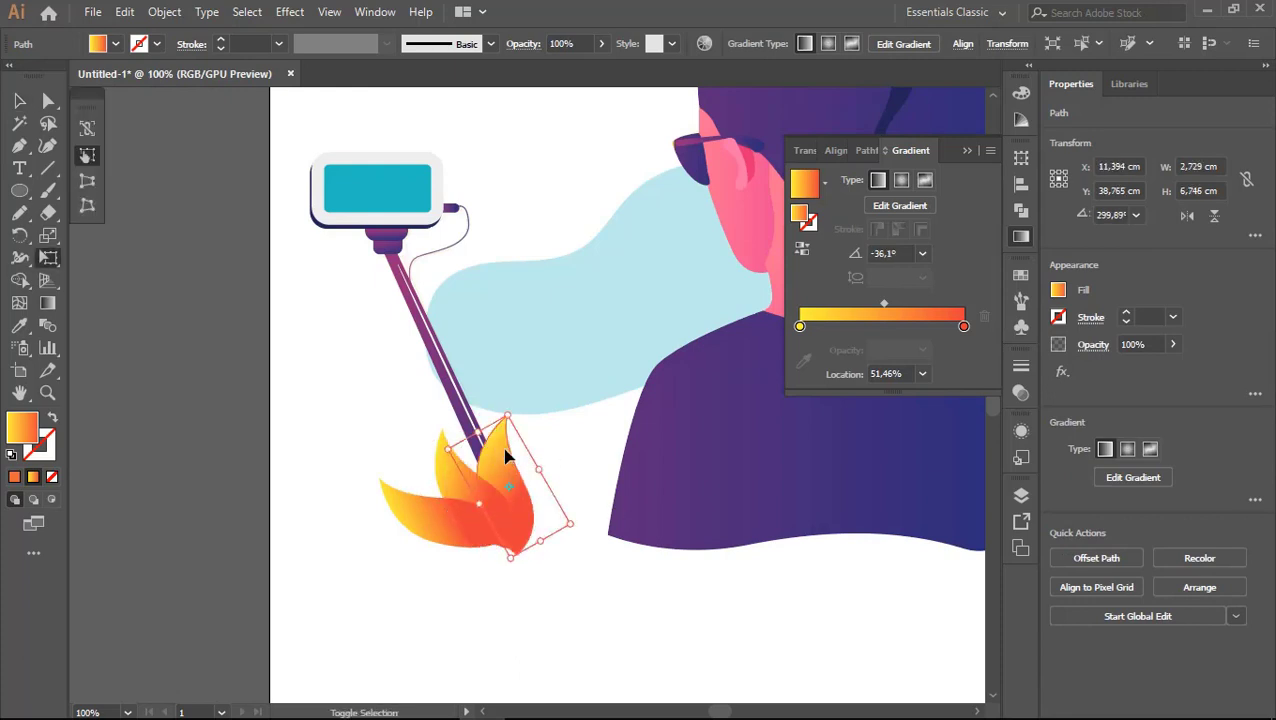
Step: Undo the back-leaf rotation and reset the view to actual size
key(ctrl+z)
key(ctrl+0)
key(ctrl+1)
key(v)
click(490, 487)
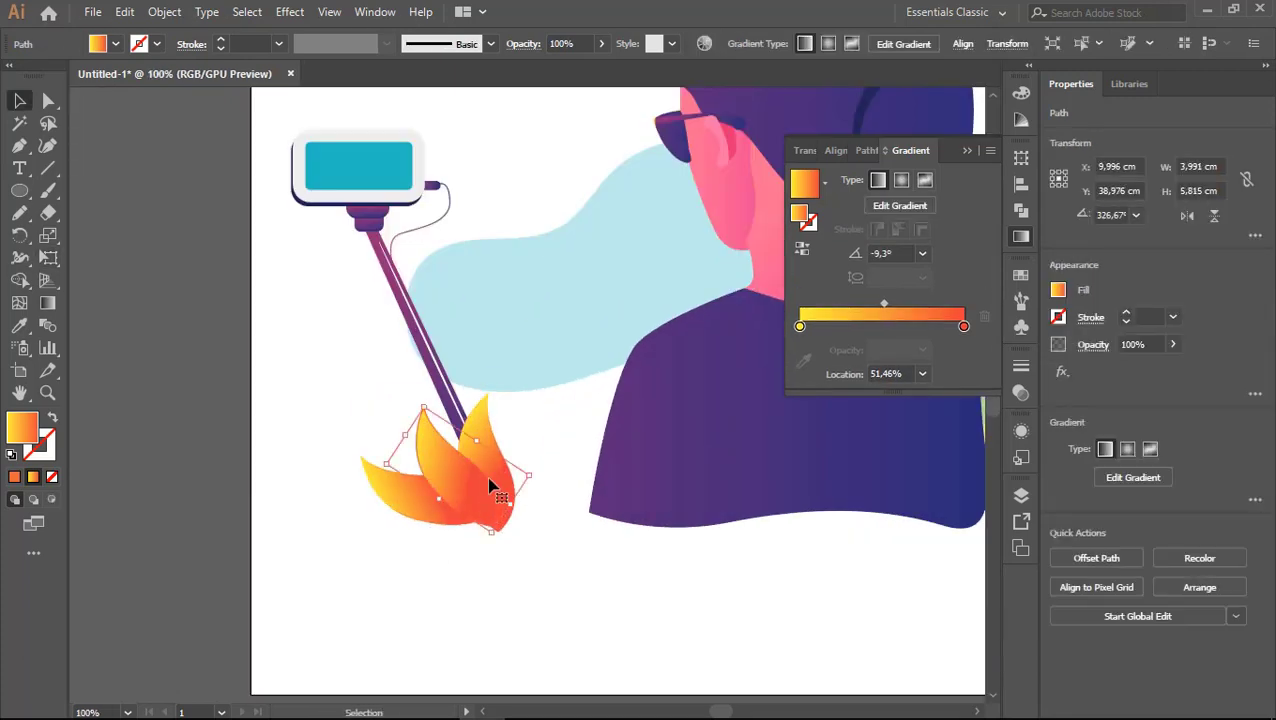
click(404, 534)
Step: Group all the fanned leaves into one cluster with Ctrl+G
drag(404, 532, 470, 464)
key(ctrl+g)
key(ctrl+0)
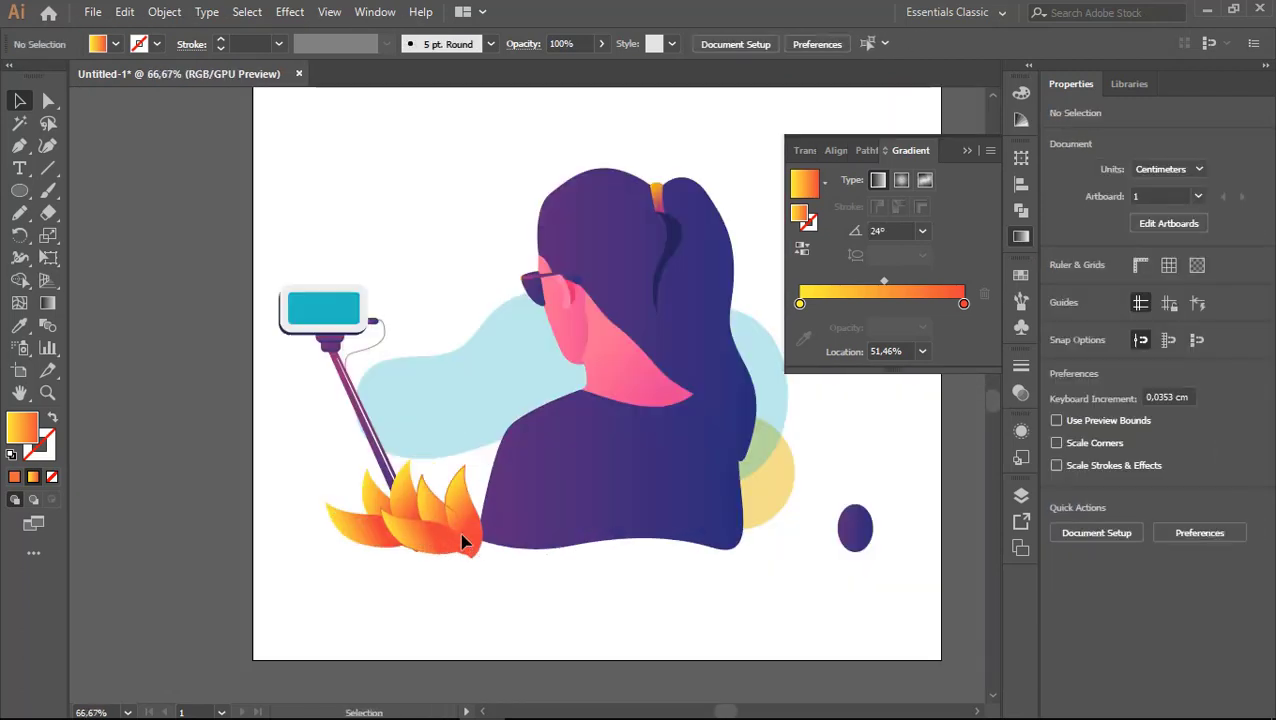
click(510, 546)
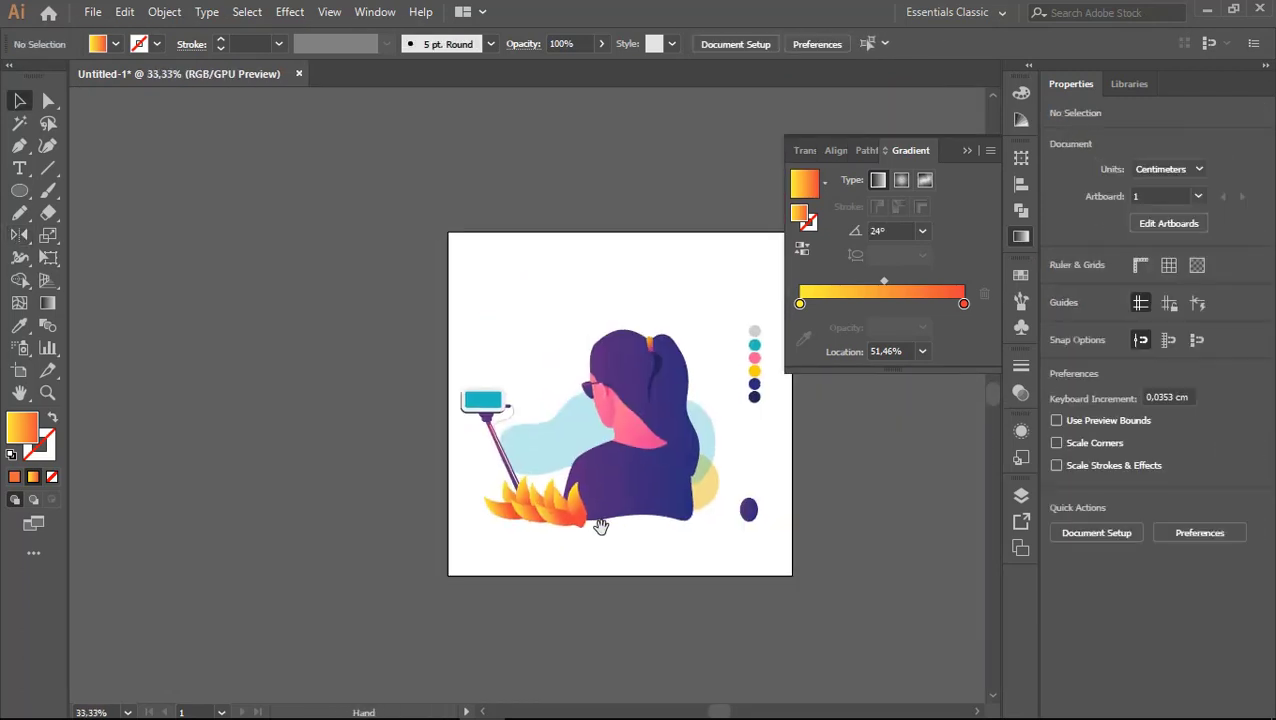
Step: Copy the leaf cluster further right to extend the row along the bottom
mouse_move(598, 521)
mouse_down()
mouse_move(716, 510)
mouse_move(628, 505)
mouse_up()
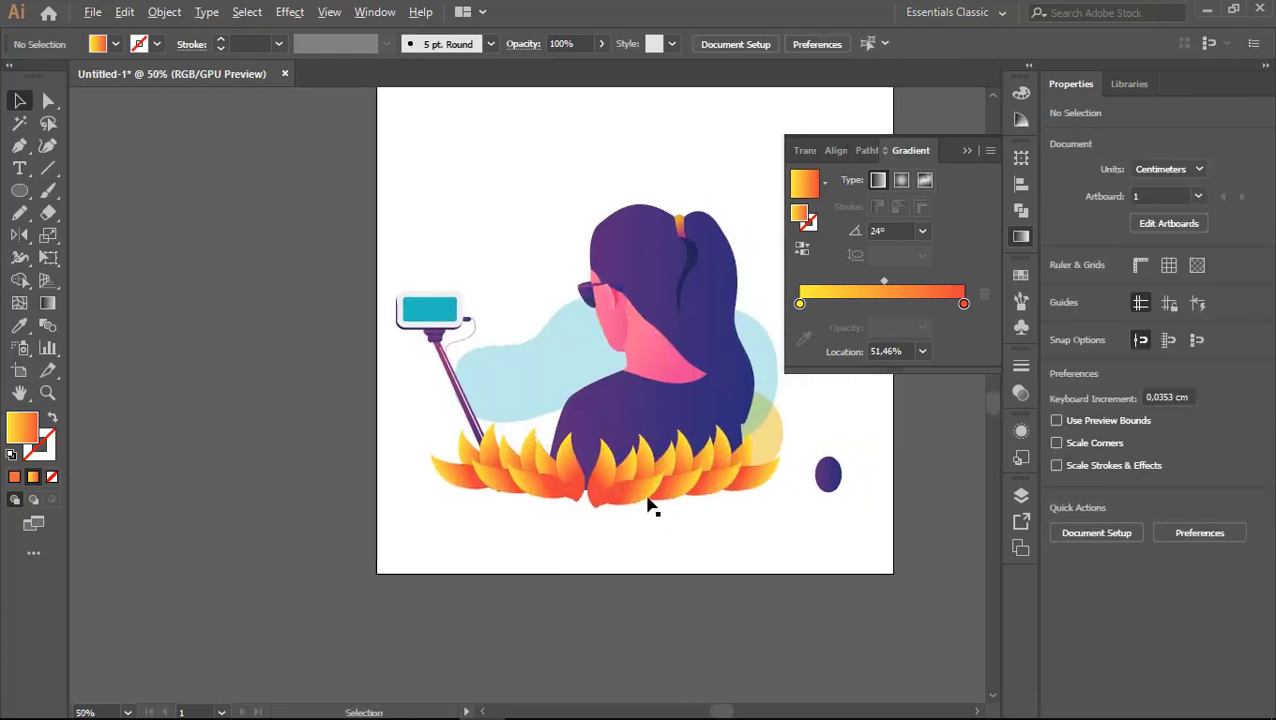
scroll(650, 507, up, 2)
click(591, 497)
scroll(677, 500, down, 2)
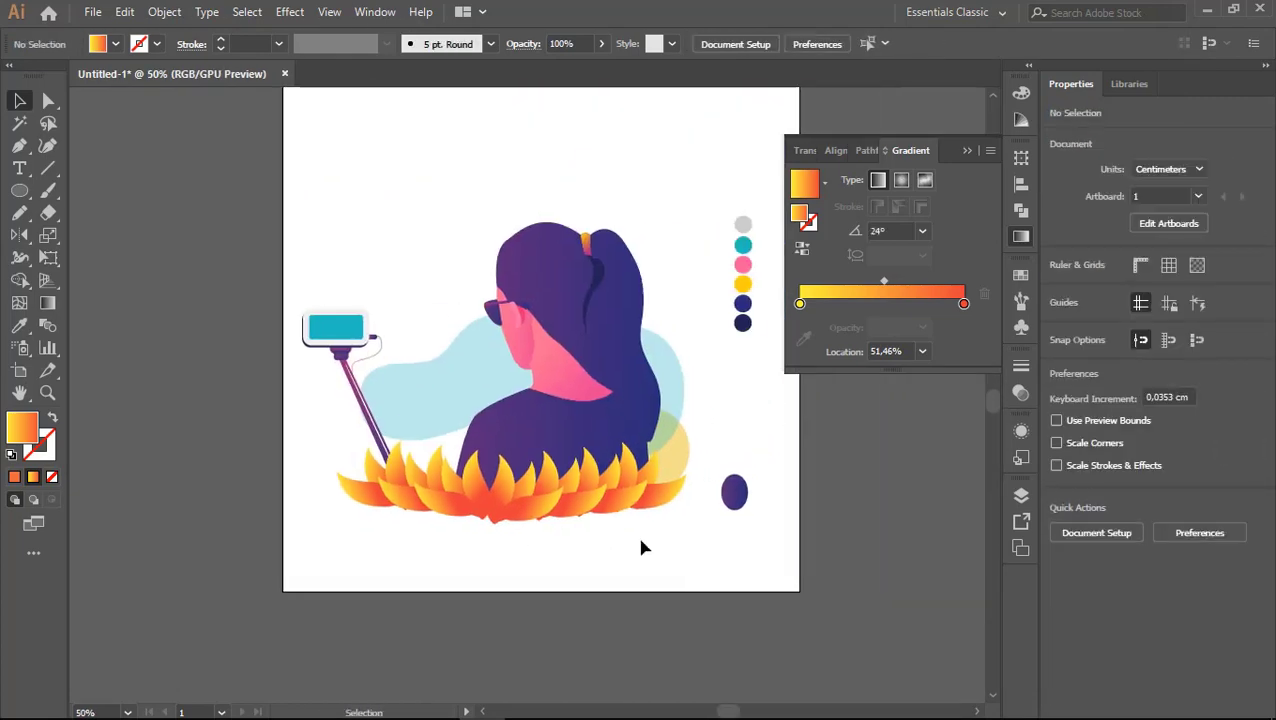
scroll(558, 484, down, 2)
scroll(510, 494, up, 1)
Step: Draw a circle beside the head and fill it with a sampled colour
key(l)
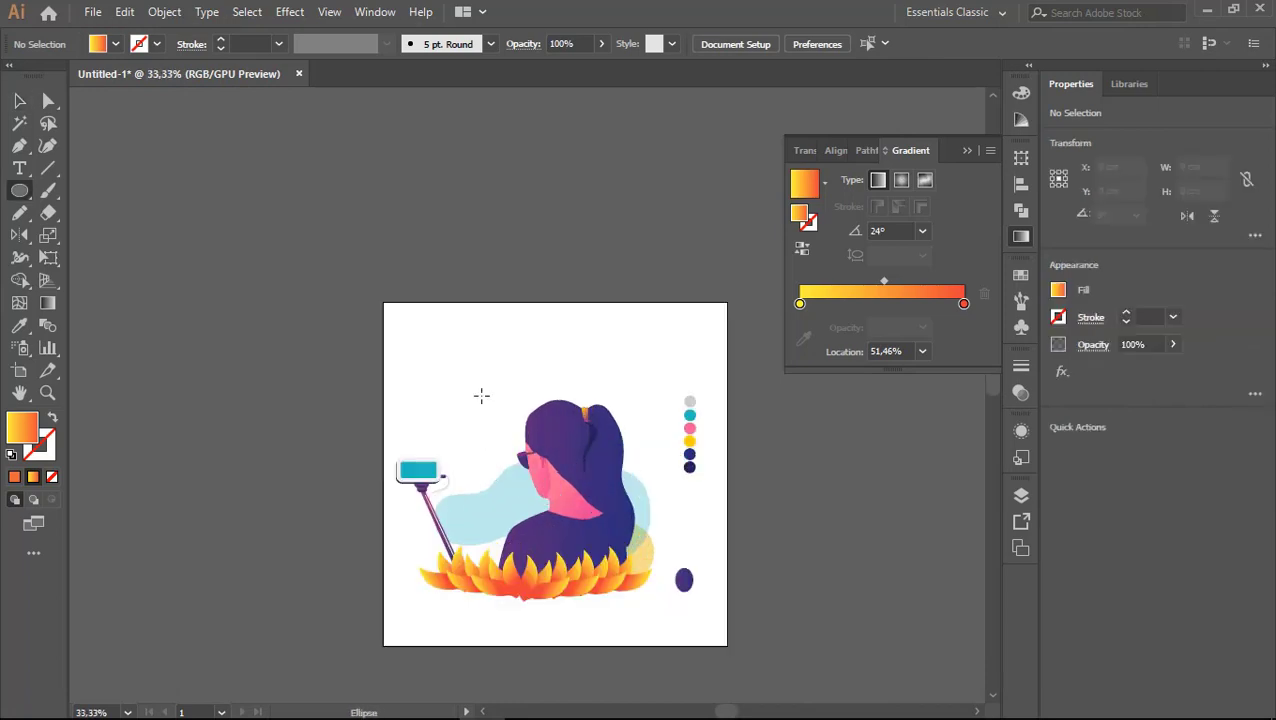
ctrl+click(520, 440)
key(i)
click(689, 440)
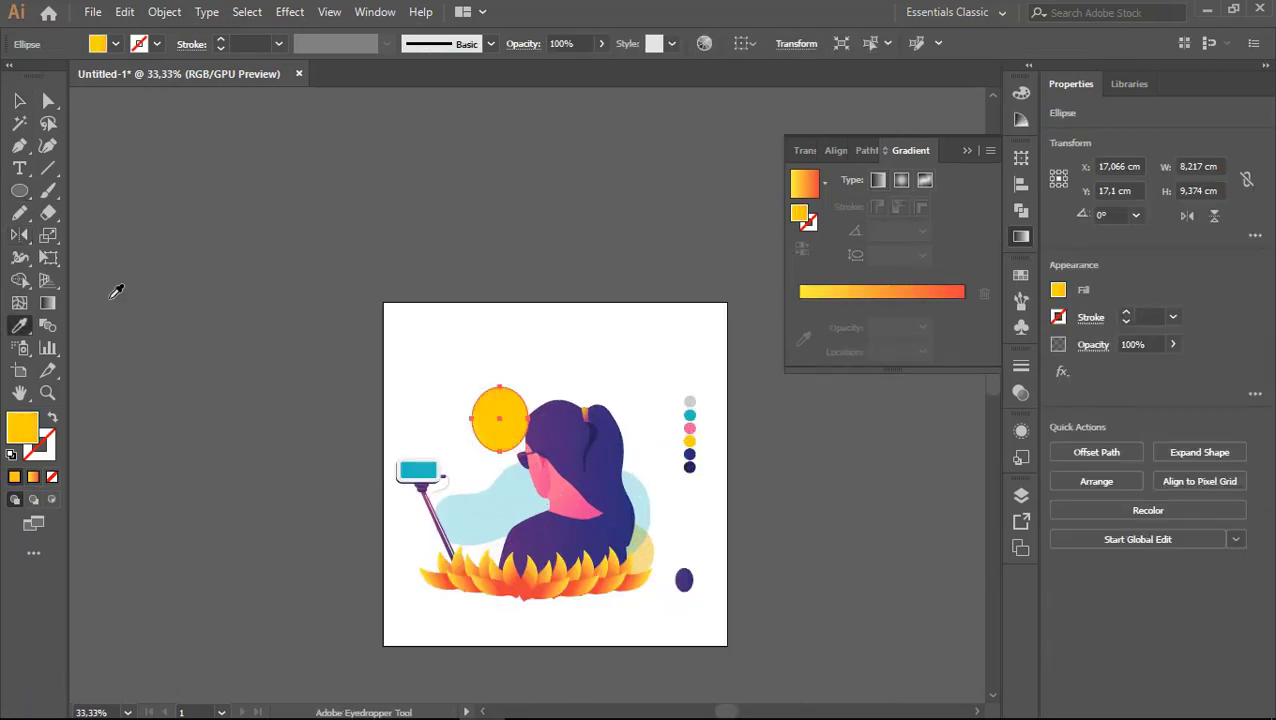
double_click(32, 425)
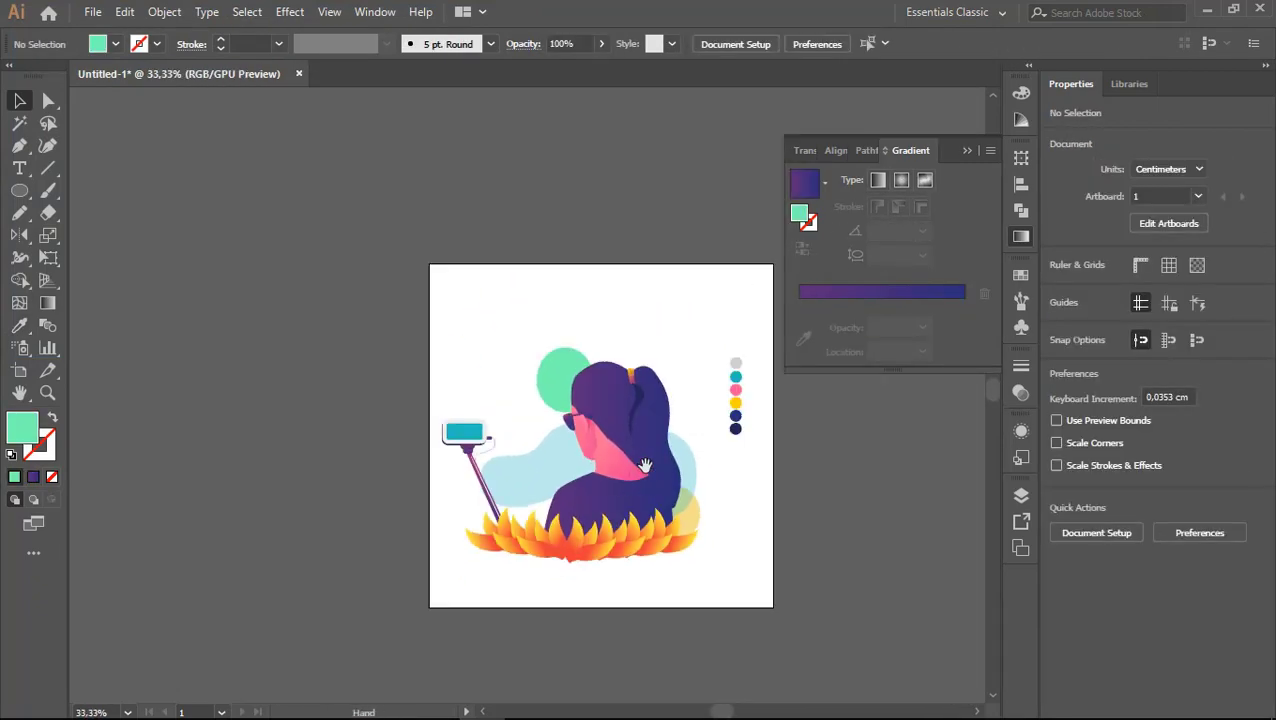
Step: Change the artboard height to 720 for a wide landscape artboard
click(620, 418)
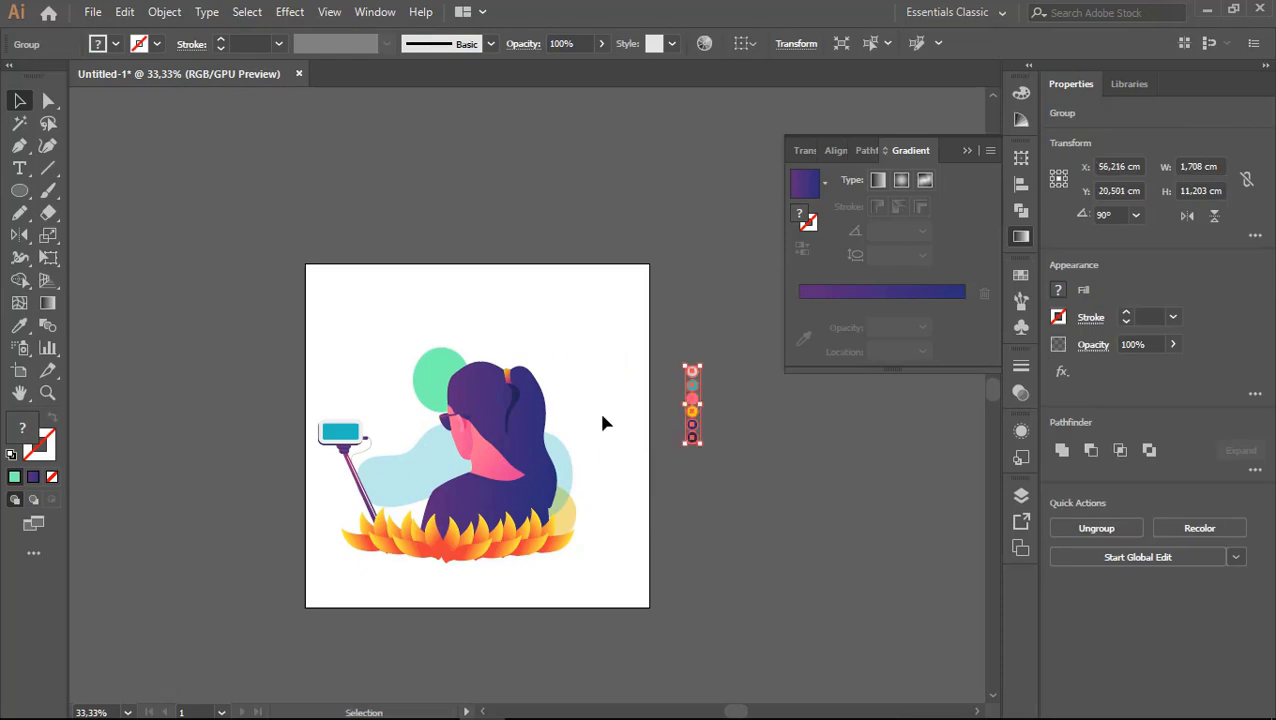
key(ctrl+a)
scroll(560, 430, down, 2)
key(shift+o)
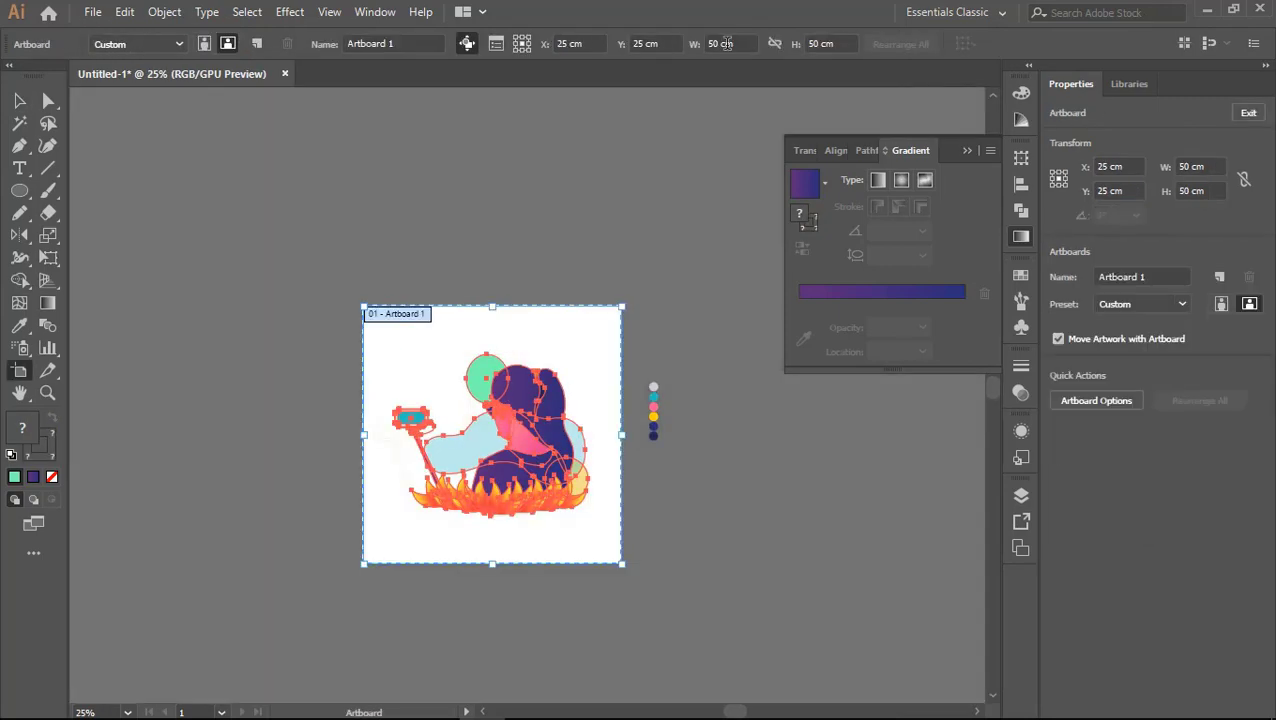
key(Tab)
text(720)
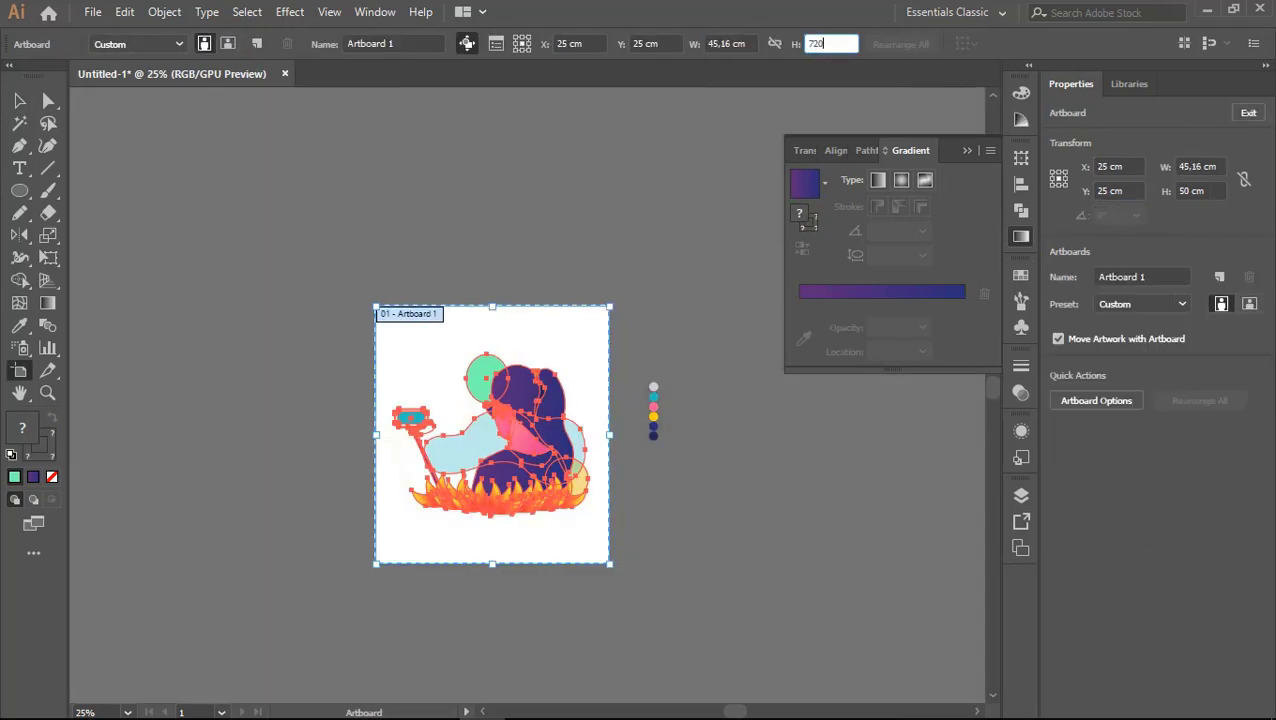
key(Return)
key(Escape)
Step: Scale all the artwork down to fit the wide artboard
click(598, 574)
key(ctrl+a)
key(F7)
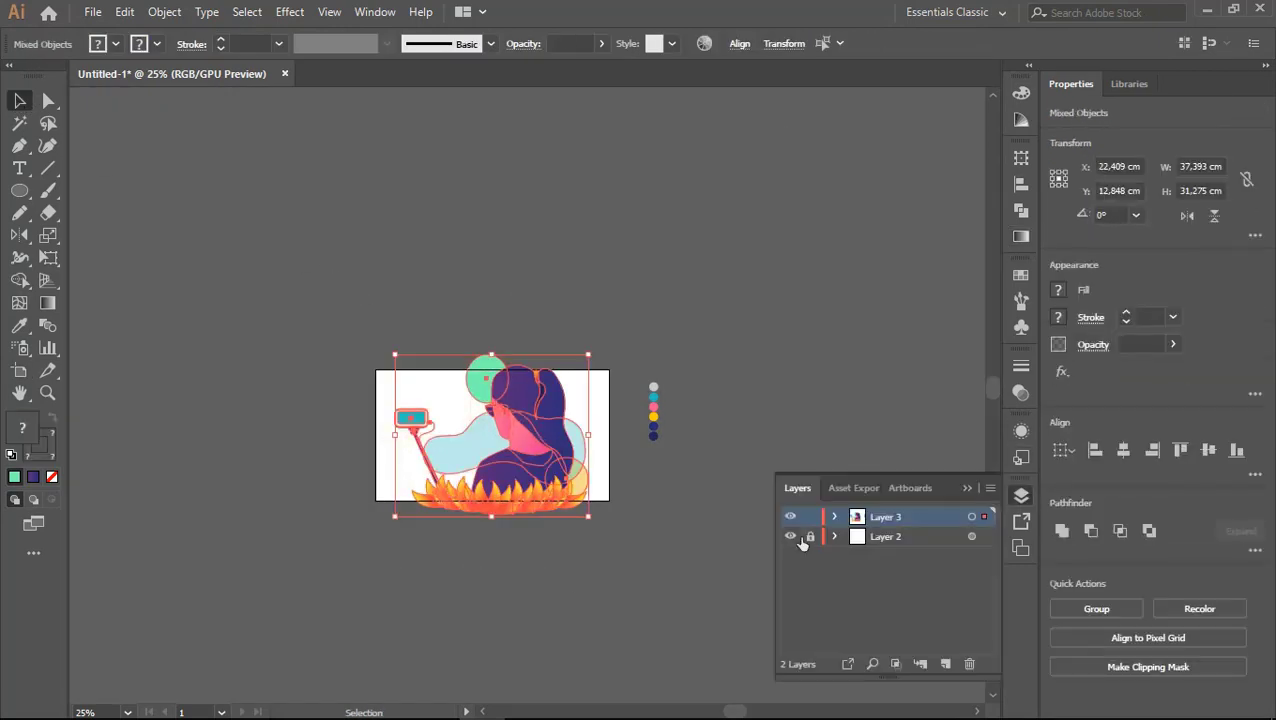
drag(591, 356, 566, 379)
key(ctrl+shift+a)
key(ctrl+plus)
Step: Move the pale-yellow circle up beside the head
click(490, 356)
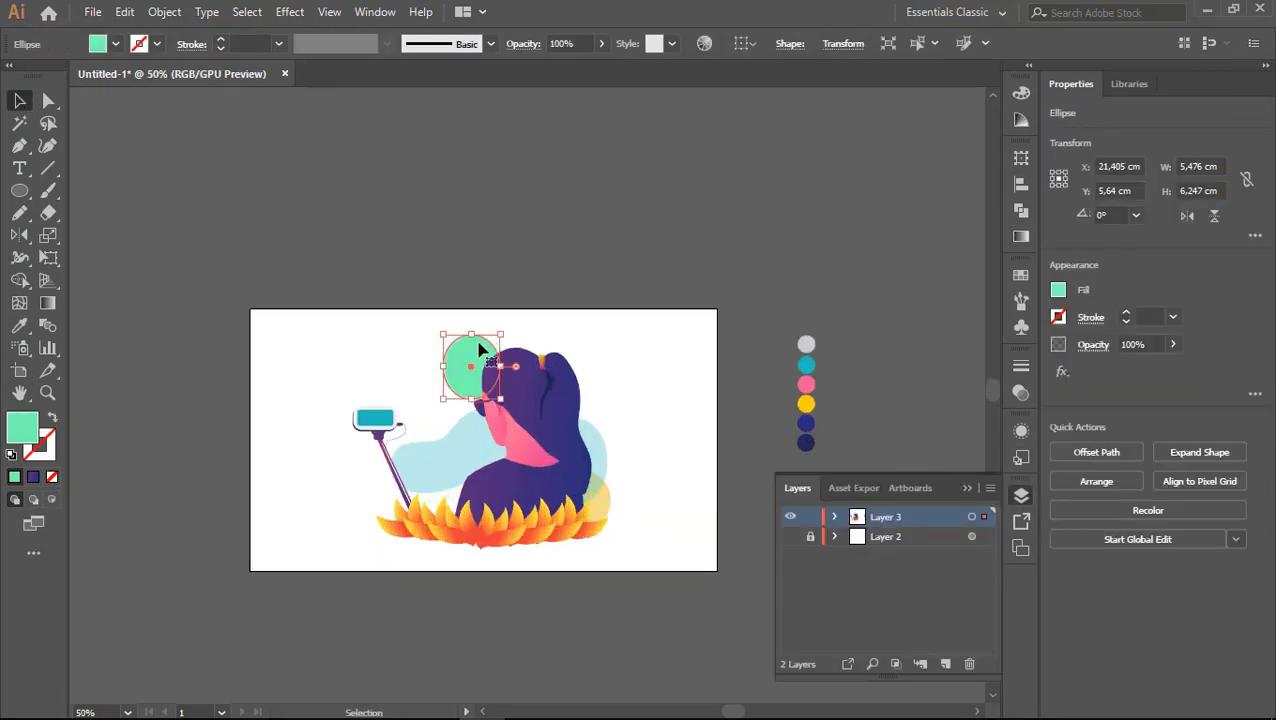
click(516, 302)
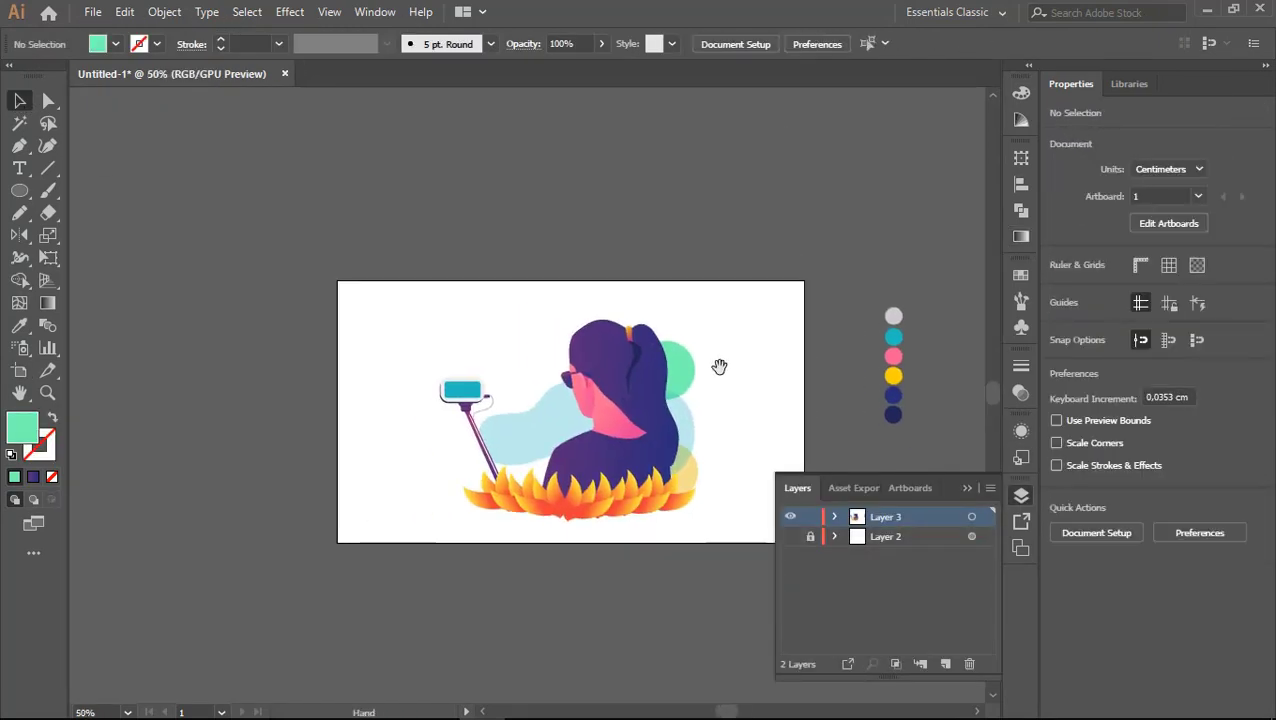
click(675, 478)
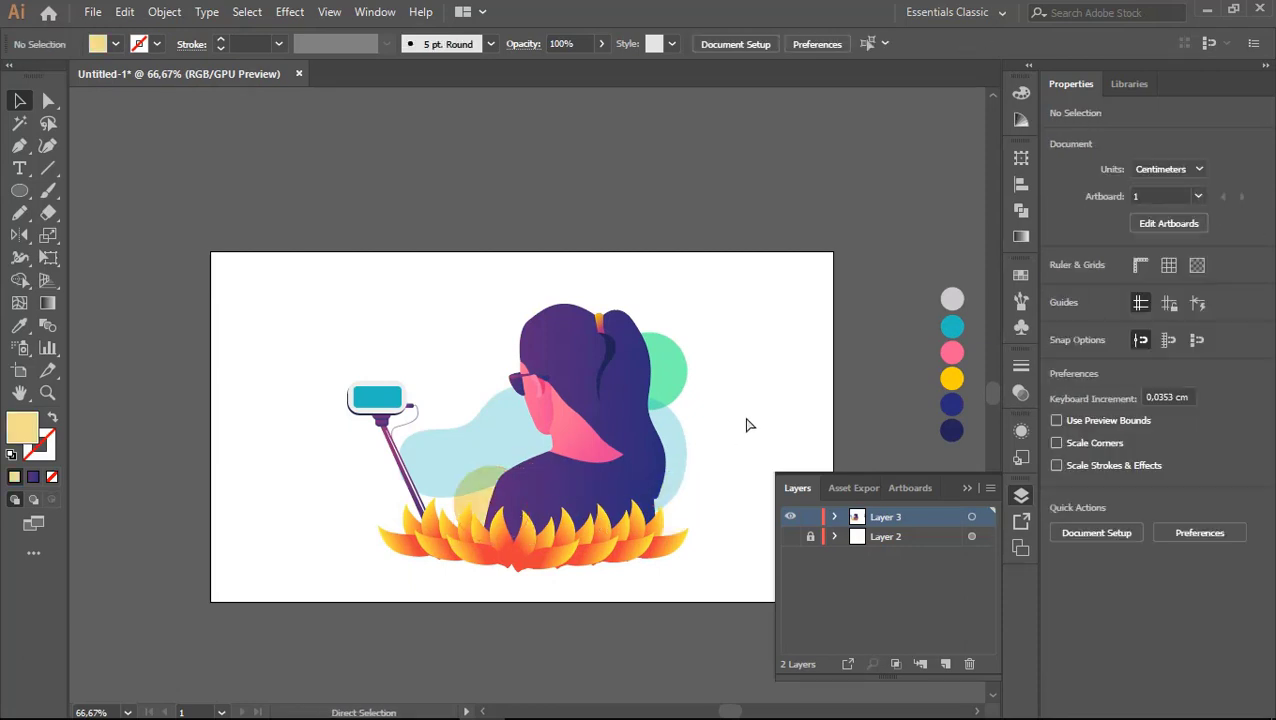
click(678, 507)
drag(678, 507, 484, 347)
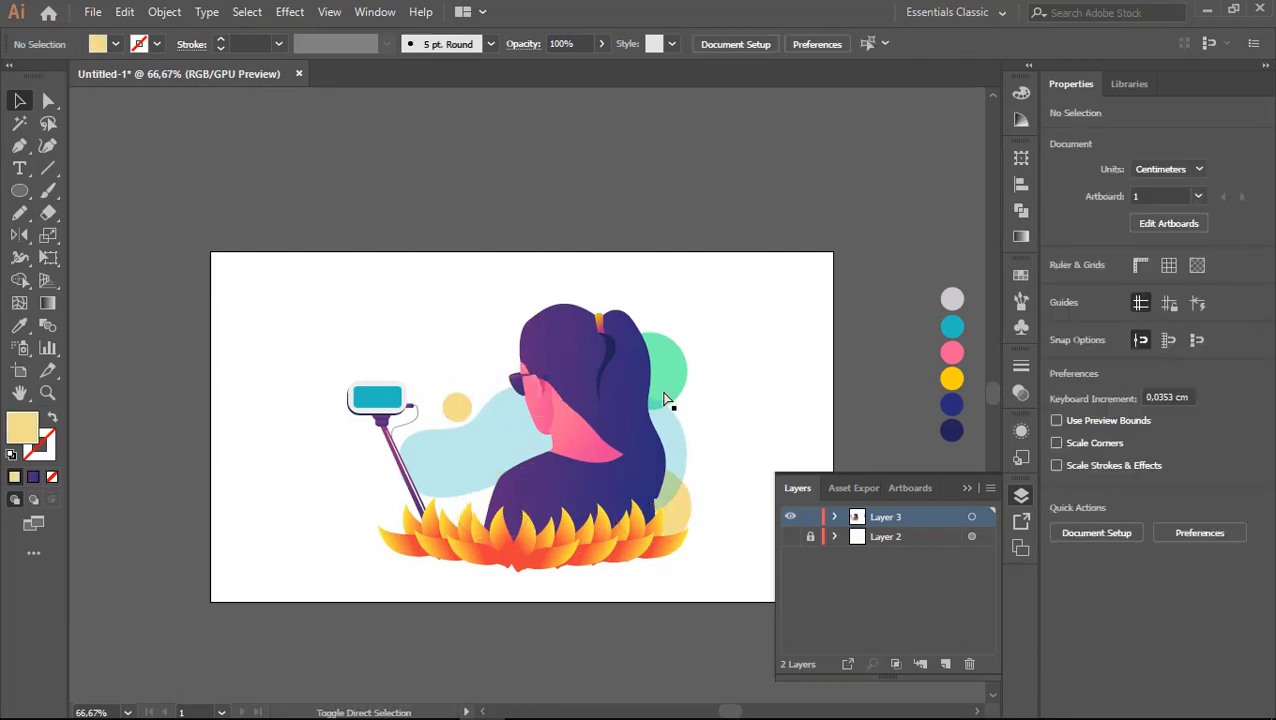